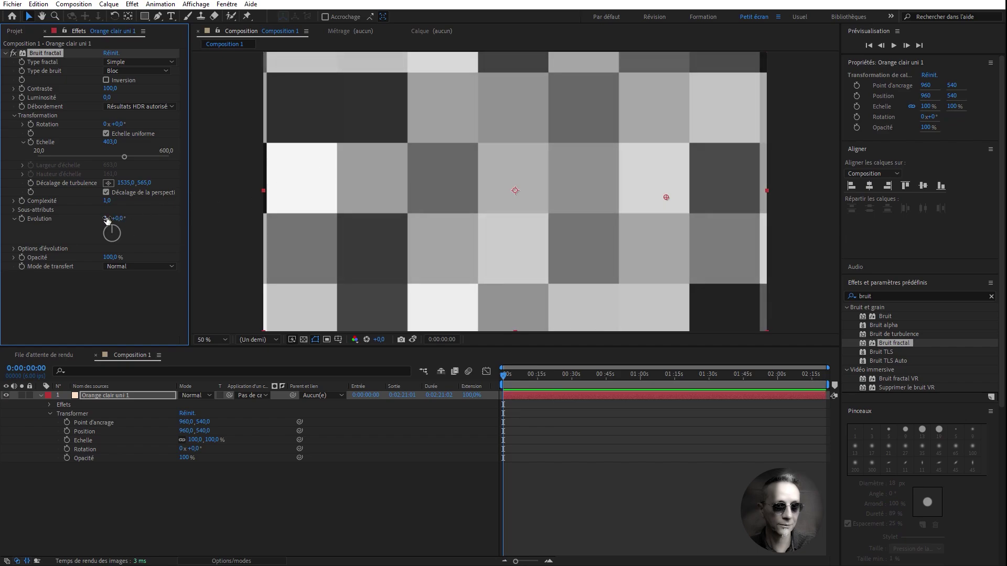
# Step: Try different Evolution angles on the fractal noise, up to 3x+37°, and set the number of revolutions to 0
pyautogui.moveTo(125, 222); pyautogui.dragTo(458, 215)
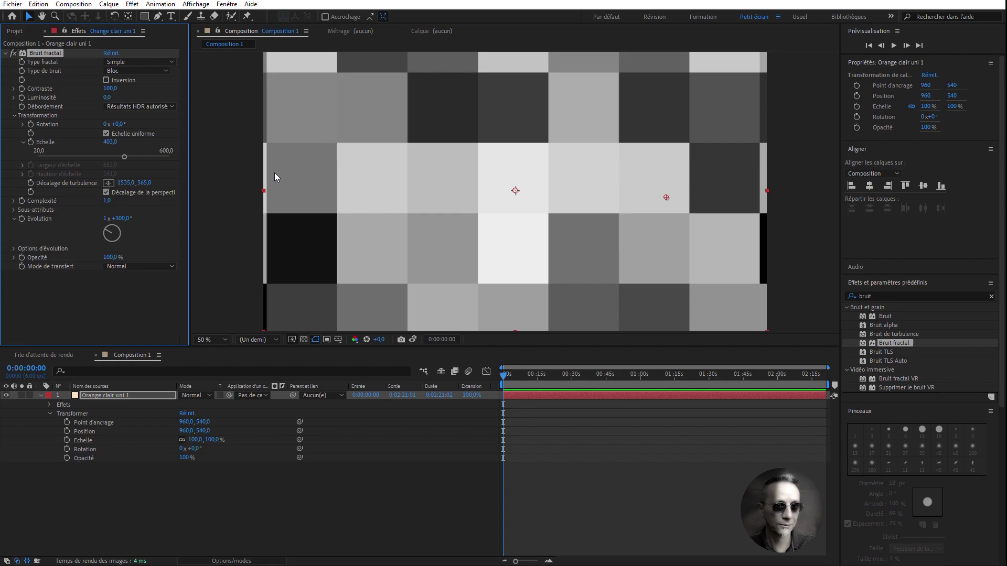
pyautogui.moveTo(118, 218); pyautogui.dragTo(362, 220)
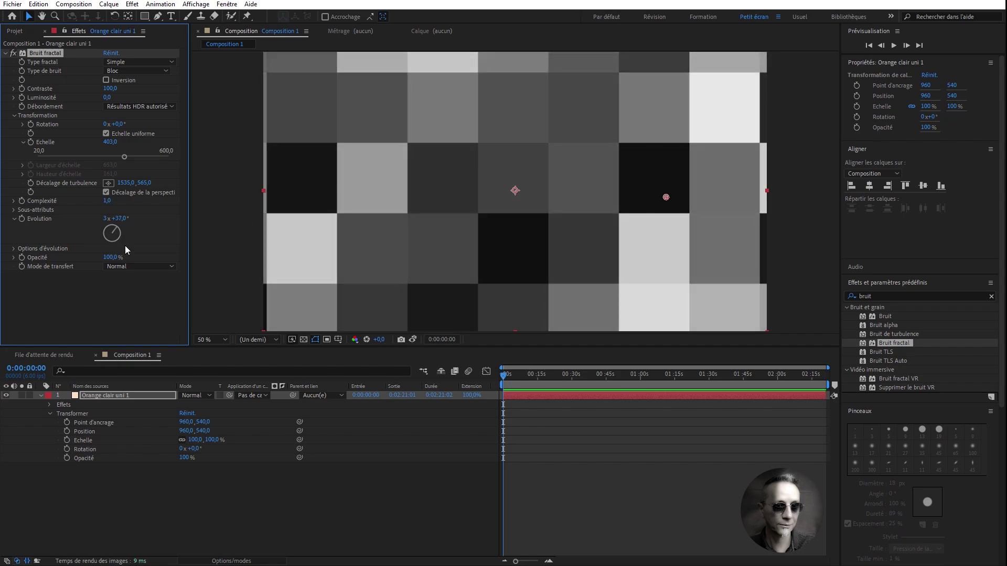
pyautogui.click(117, 219)
pyautogui.write('0')
pyautogui.press('Return')
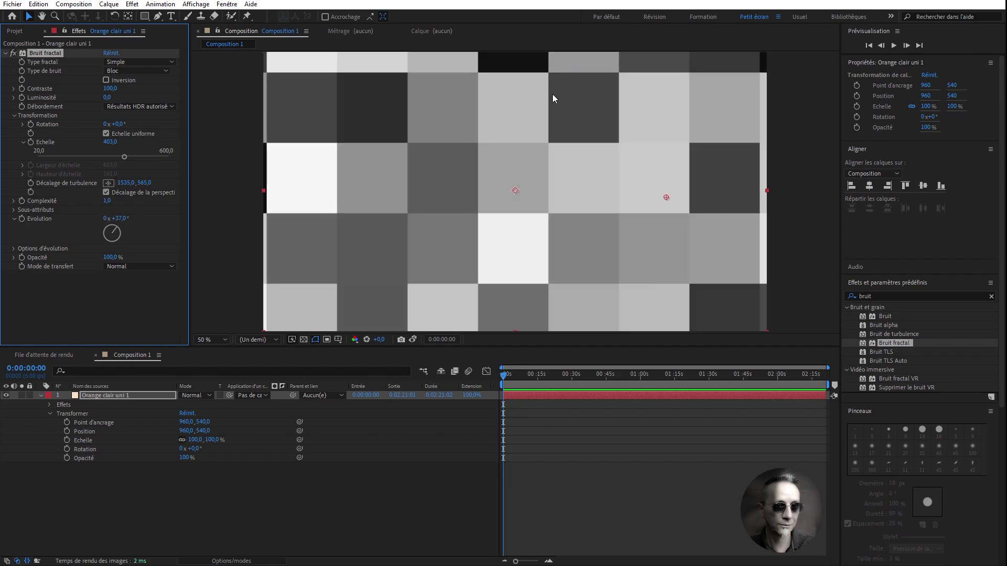
# Step: Set the vertical Décalage de turbulence to 873, try Evolution at 0x+217°, and reset Evolution to its default
pyautogui.moveTo(142, 183); pyautogui.dragTo(514, 105)
pyautogui.moveTo(120, 219); pyautogui.dragTo(208, 212)
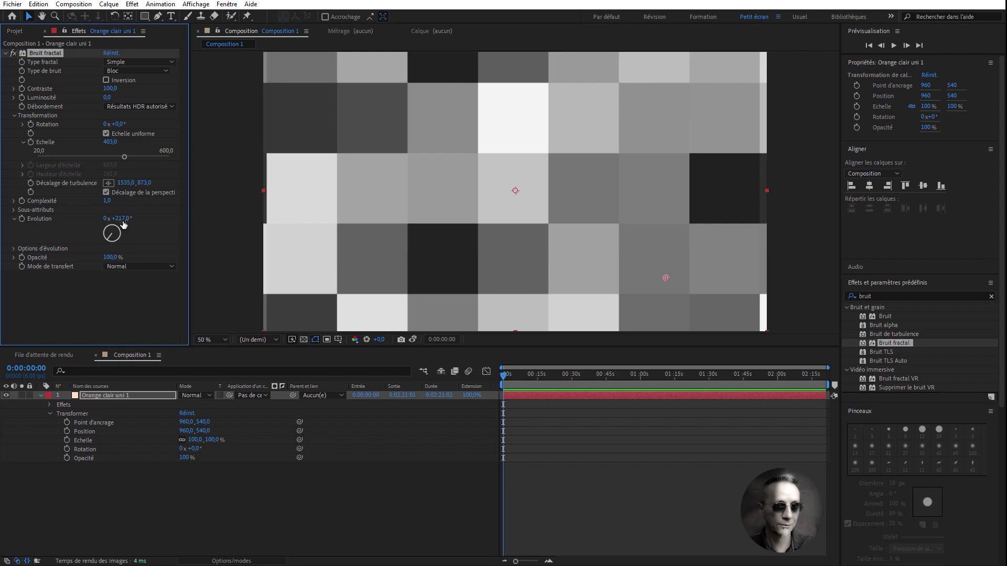
pyautogui.rightClick(47, 216)
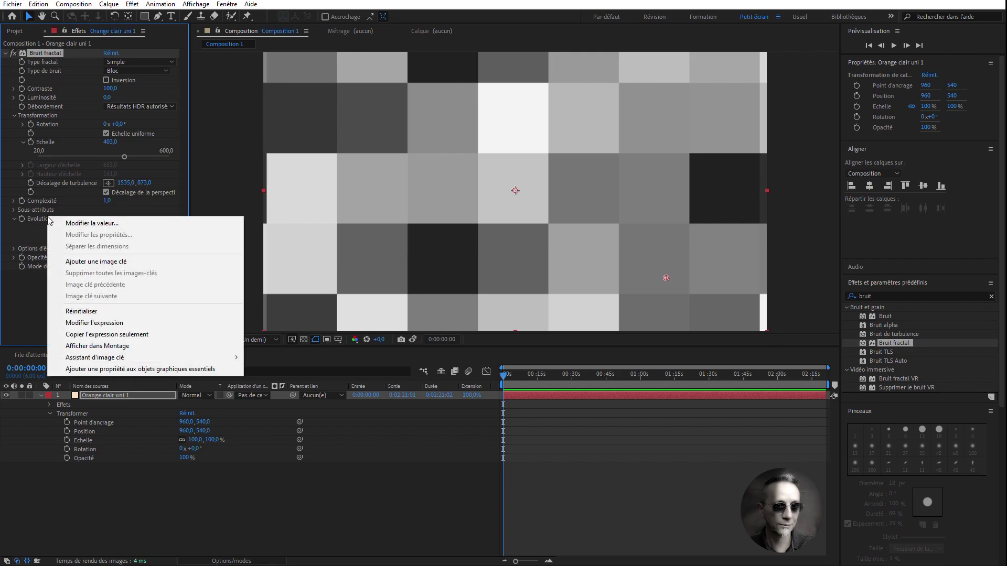
pyautogui.click(91, 312)
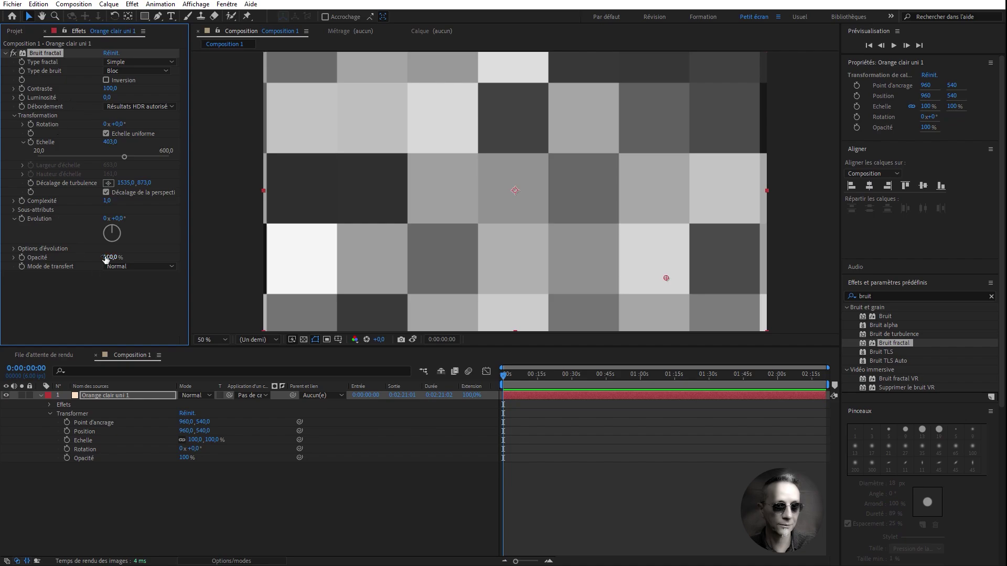
# Step: Try the fractal noise effect at 21% Opacité and return it to 100%
pyautogui.moveTo(106, 258); pyautogui.dragTo(129, 266)
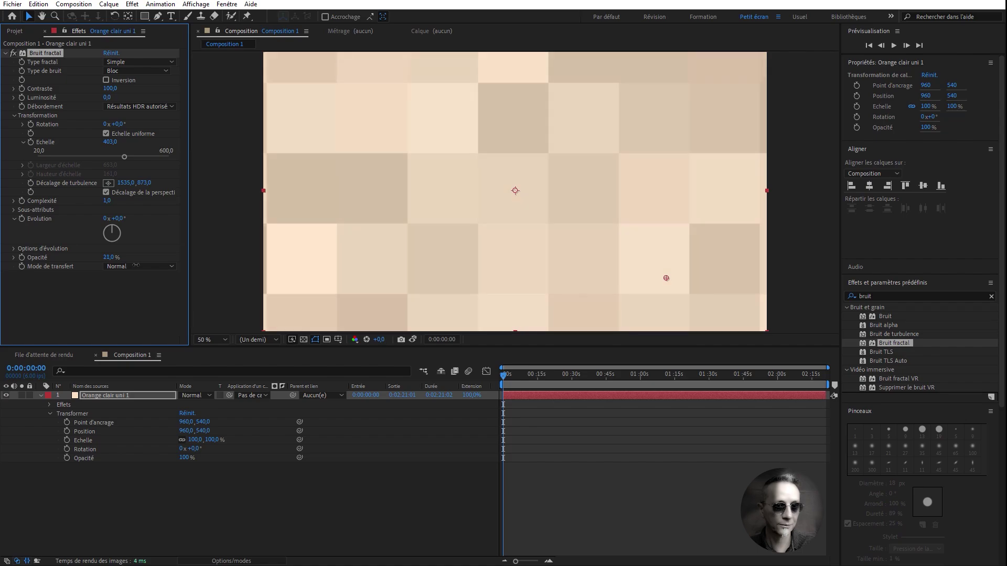
pyautogui.moveTo(135, 266); pyautogui.dragTo(184, 267)
# Step: Try the Produit and Recouvrir transfer modes on the fractal noise and return the mode to Normal
pyautogui.click(167, 266)
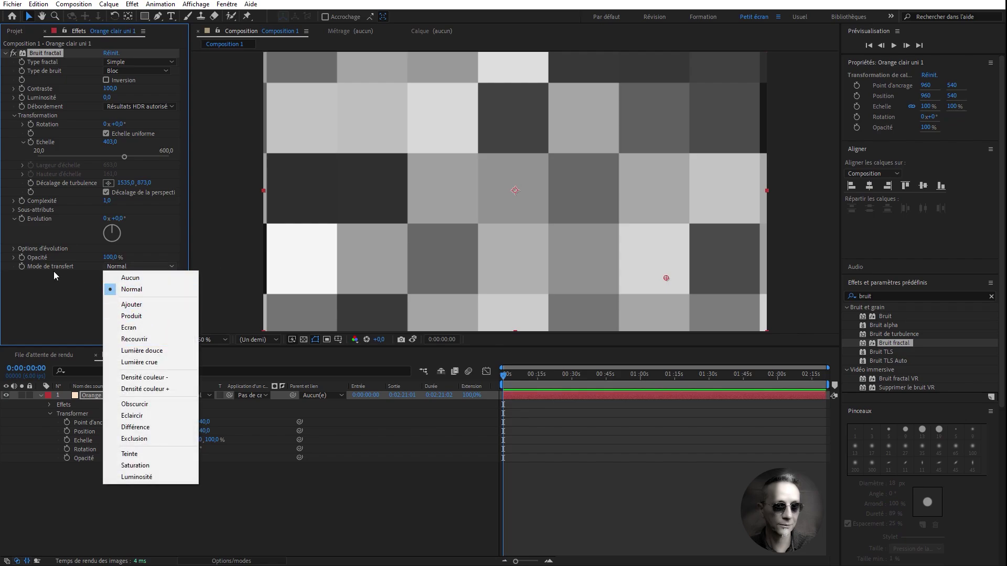
pyautogui.click(146, 315)
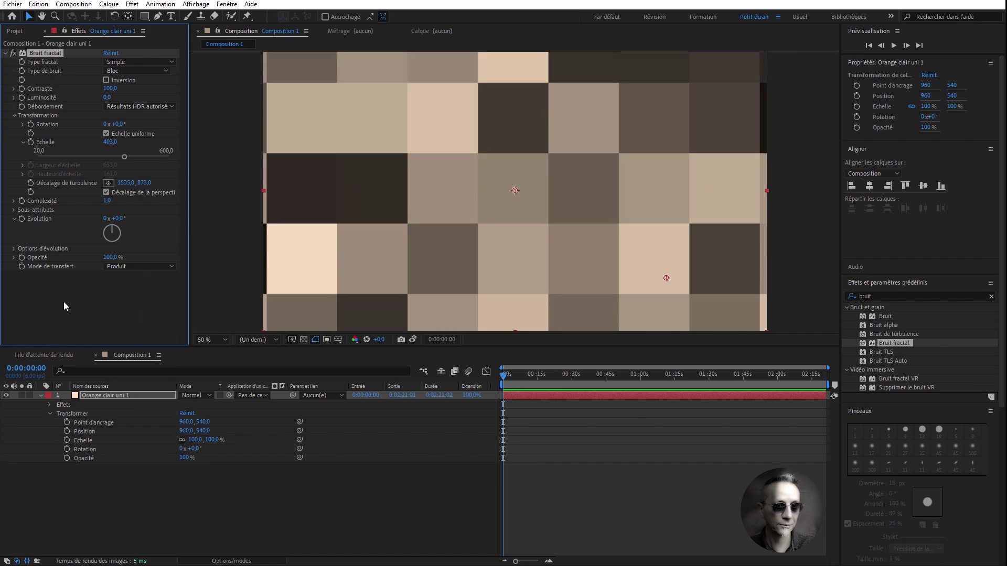
pyautogui.click(146, 265)
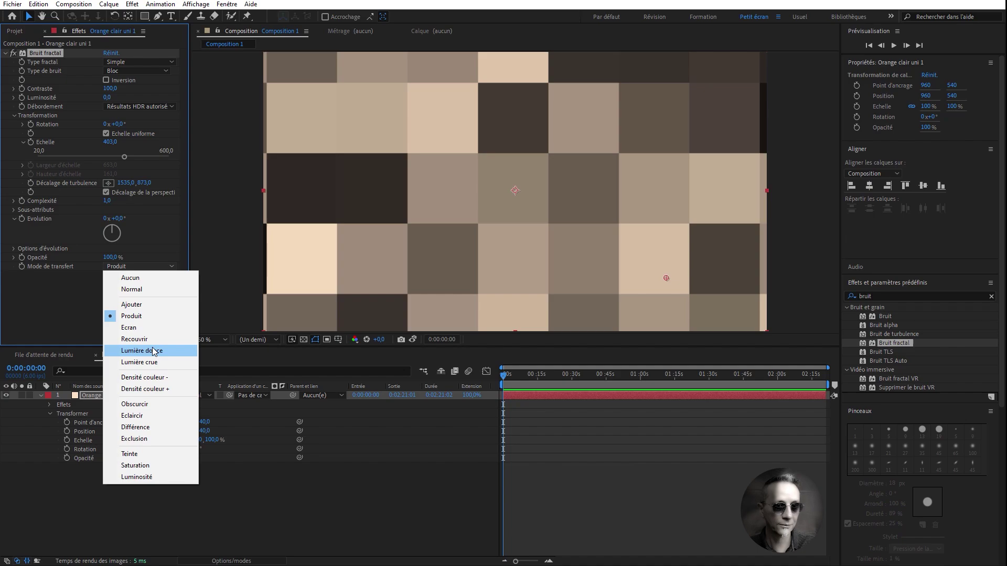
pyautogui.click(151, 340)
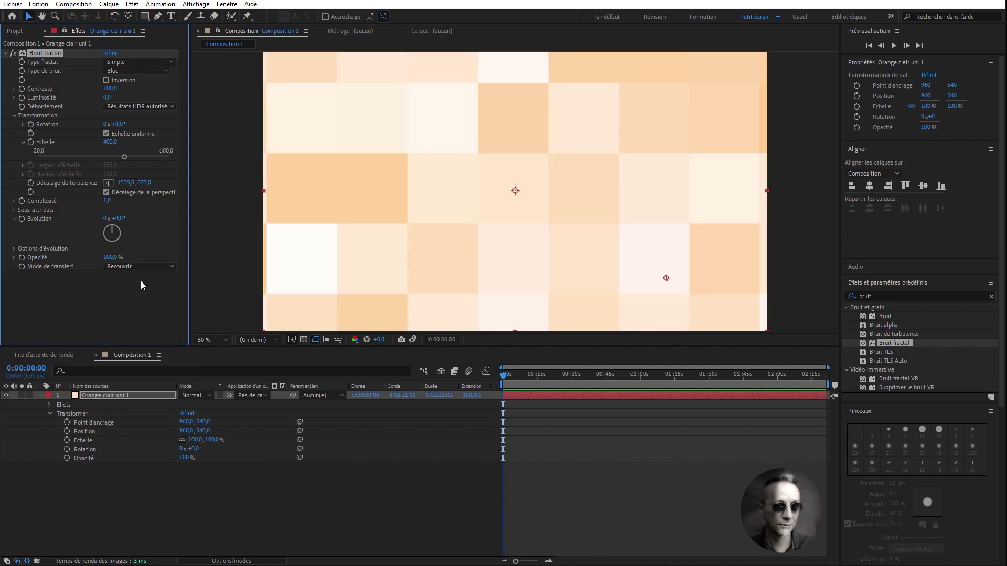
pyautogui.click(139, 265)
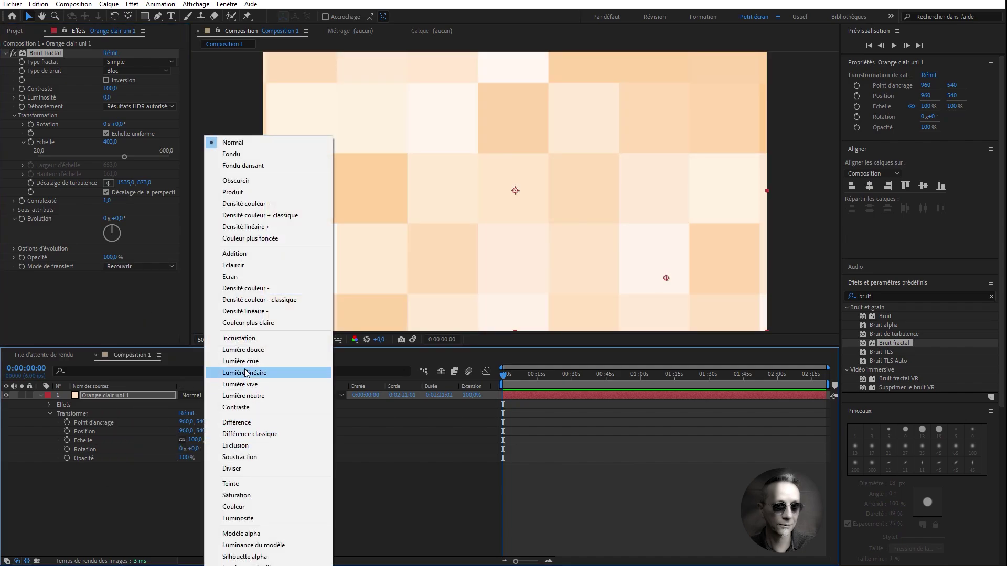
pyautogui.click(140, 266)
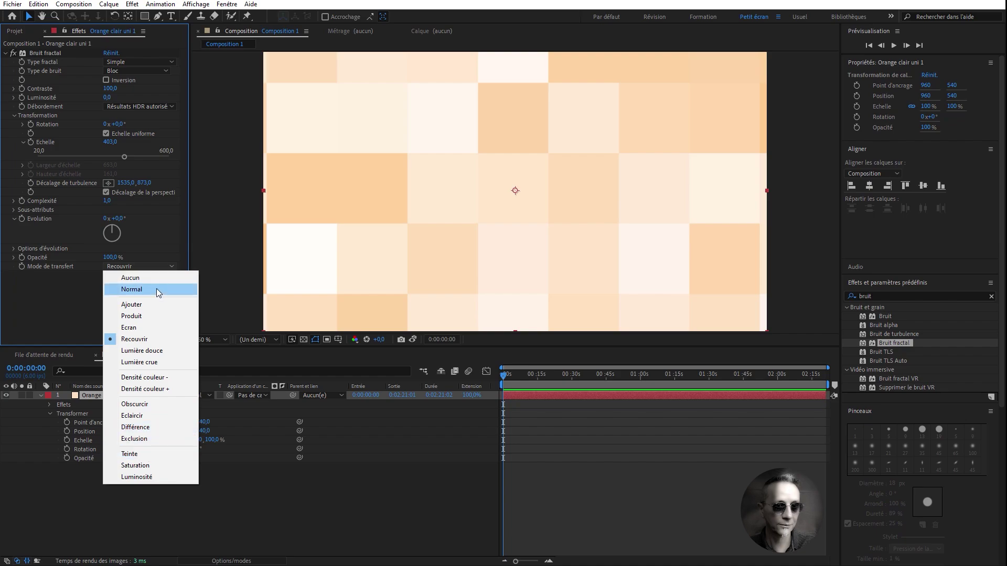
pyautogui.click(139, 290)
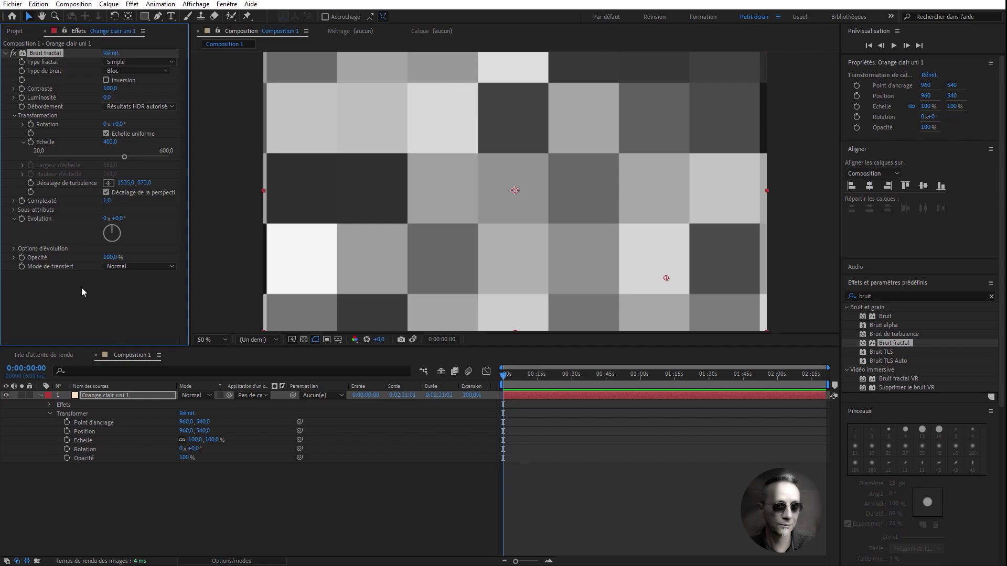
# Step: Examine the evolution options and the Débordement choices, and toggle the noise's Inversion on and back off
pyautogui.click(14, 249)
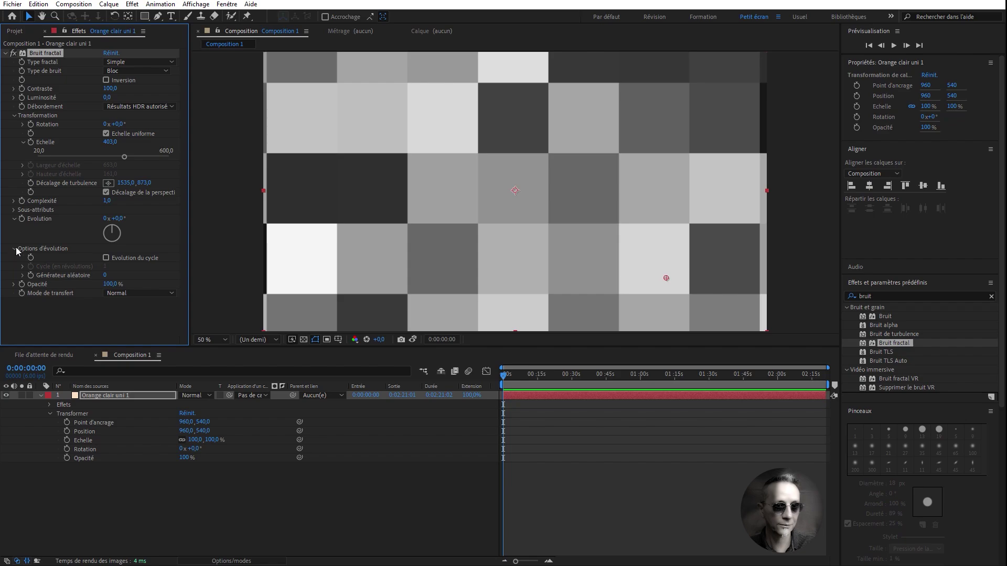
pyautogui.click(15, 249)
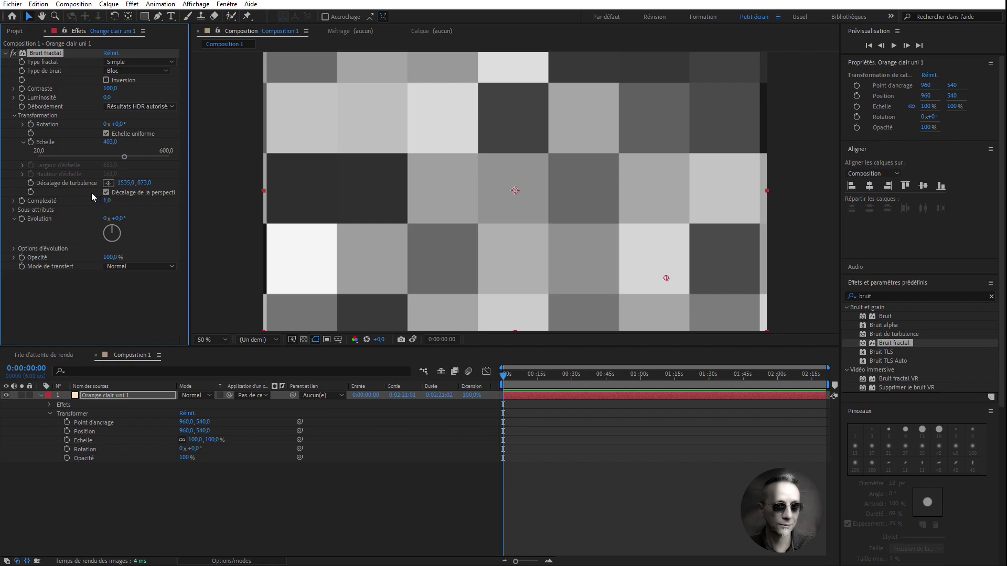
pyautogui.click(14, 115)
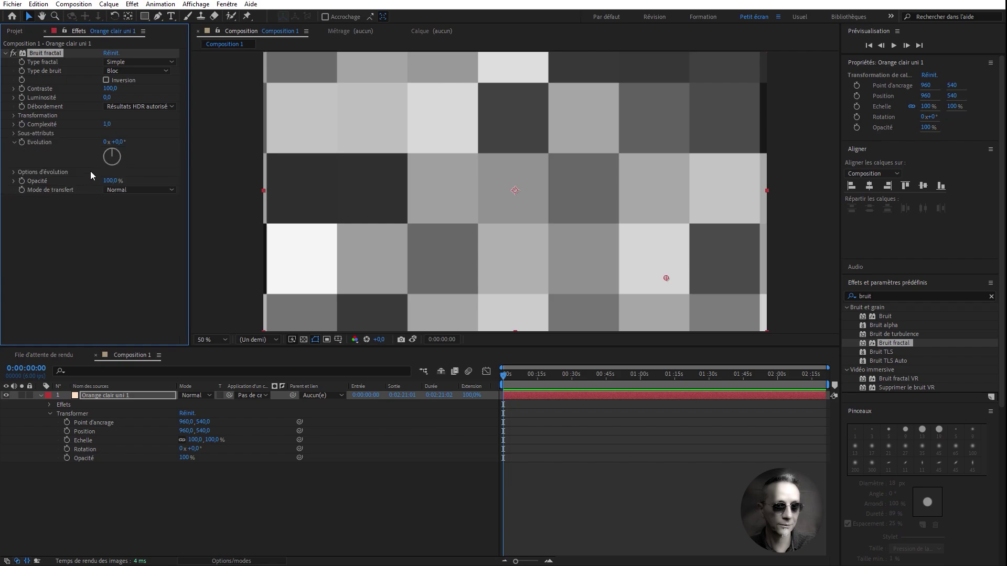
pyautogui.click(134, 107)
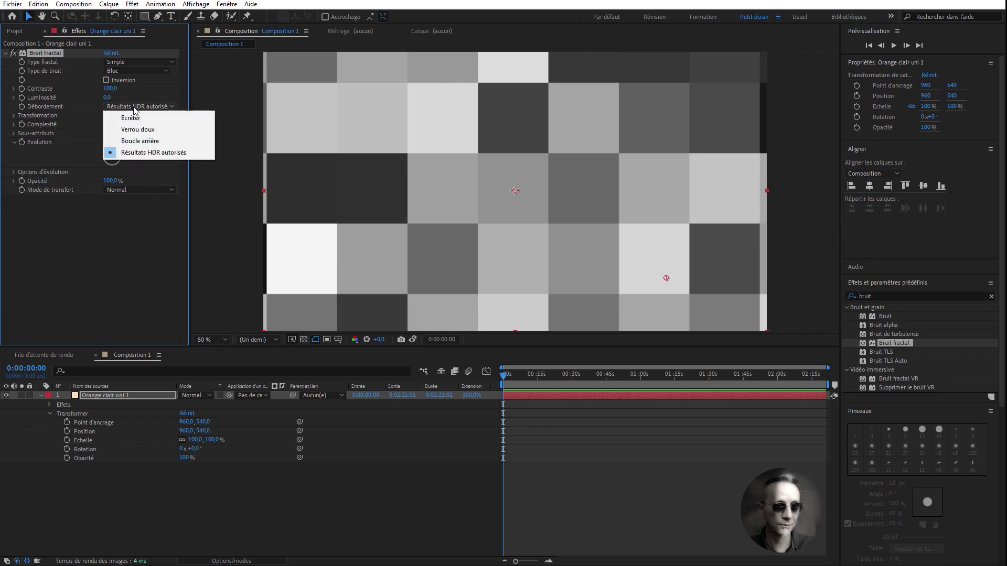
pyautogui.click(74, 223)
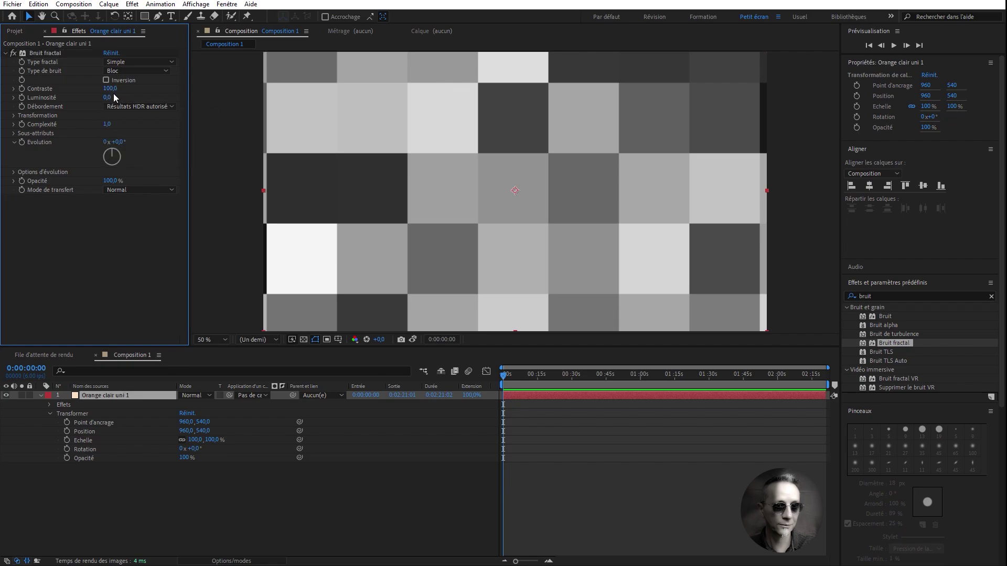
pyautogui.click(107, 78)
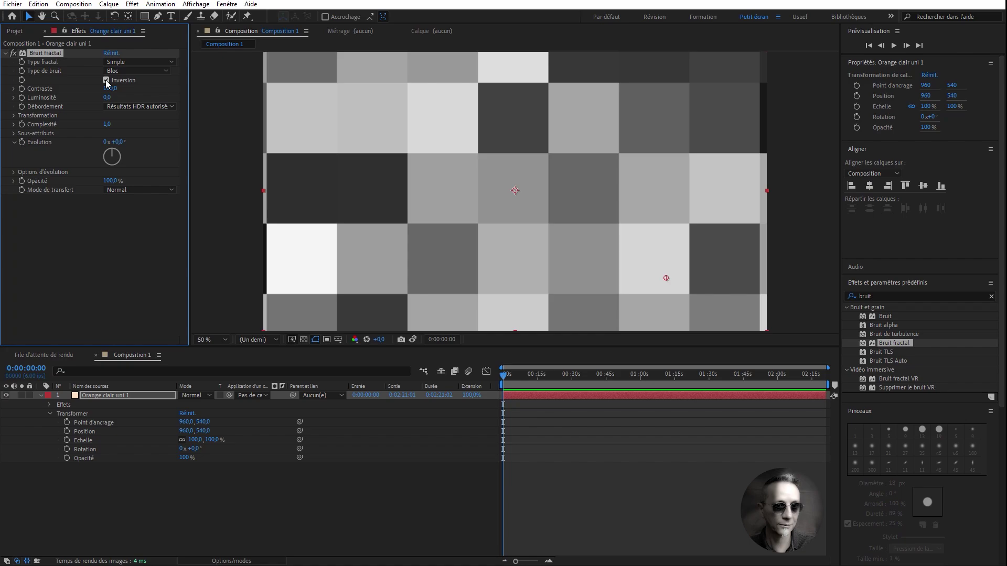
pyautogui.click(107, 80)
# Step: Try raising the fractal noise's Contraste progressively to 3146
pyautogui.moveTo(112, 93); pyautogui.dragTo(177, 89)
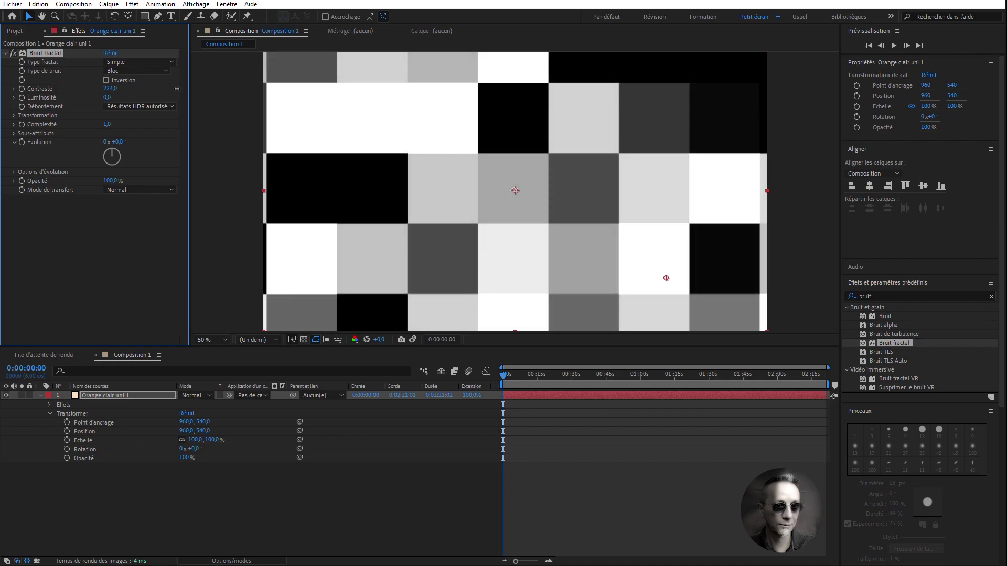
pyautogui.moveTo(173, 90); pyautogui.dragTo(742, 126)
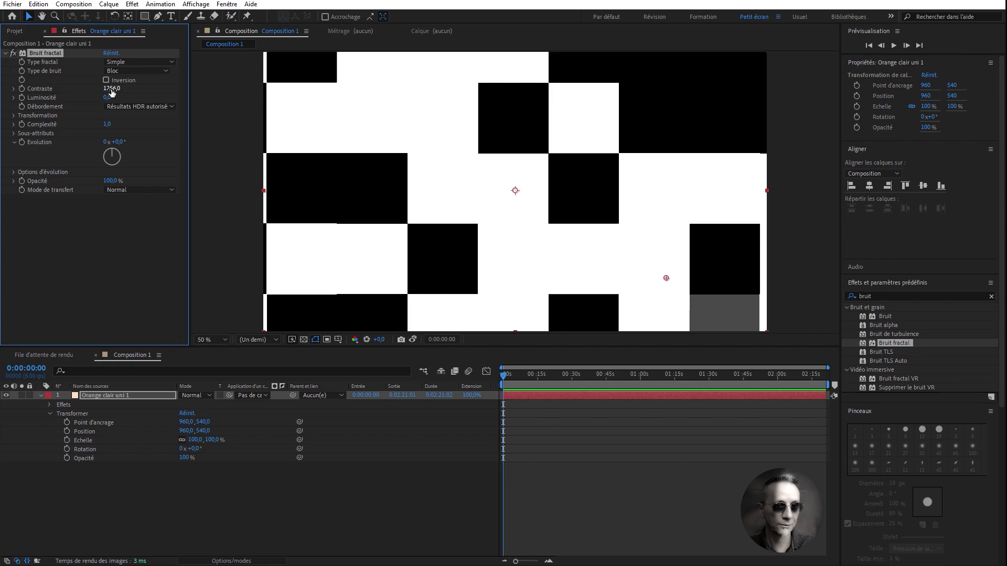
pyautogui.moveTo(112, 93); pyautogui.dragTo(823, 76)
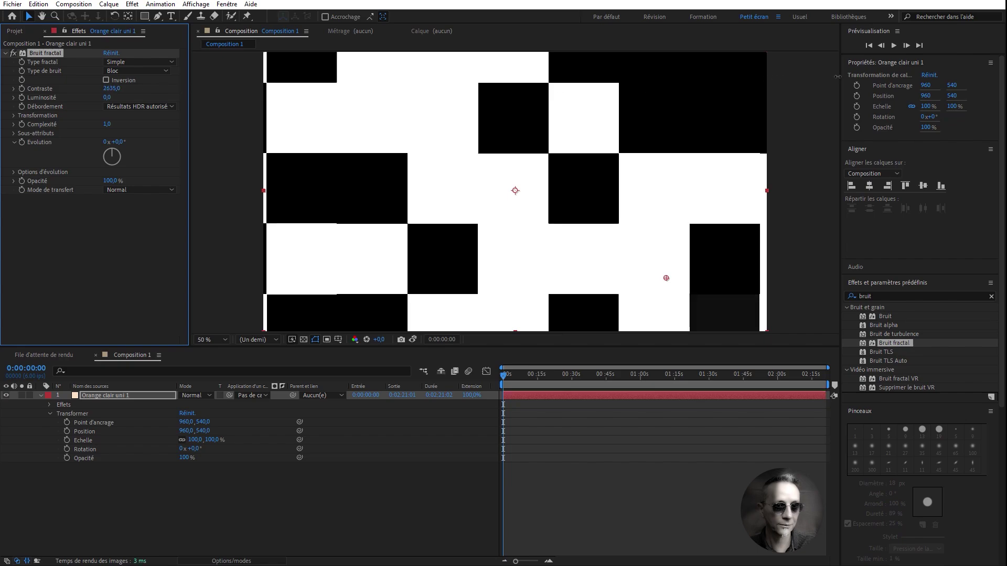
pyautogui.moveTo(125, 88); pyautogui.dragTo(294, 89)
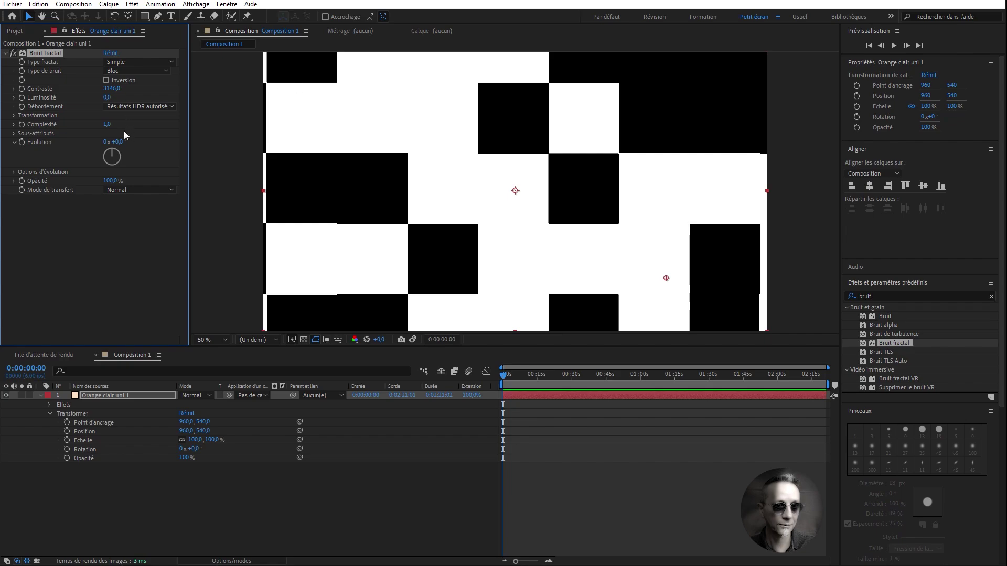
# Step: In the noise's Transformation settings, set the horizontal Décalage de turbulence to 2150 and the Echelle to 187
pyautogui.click(13, 116)
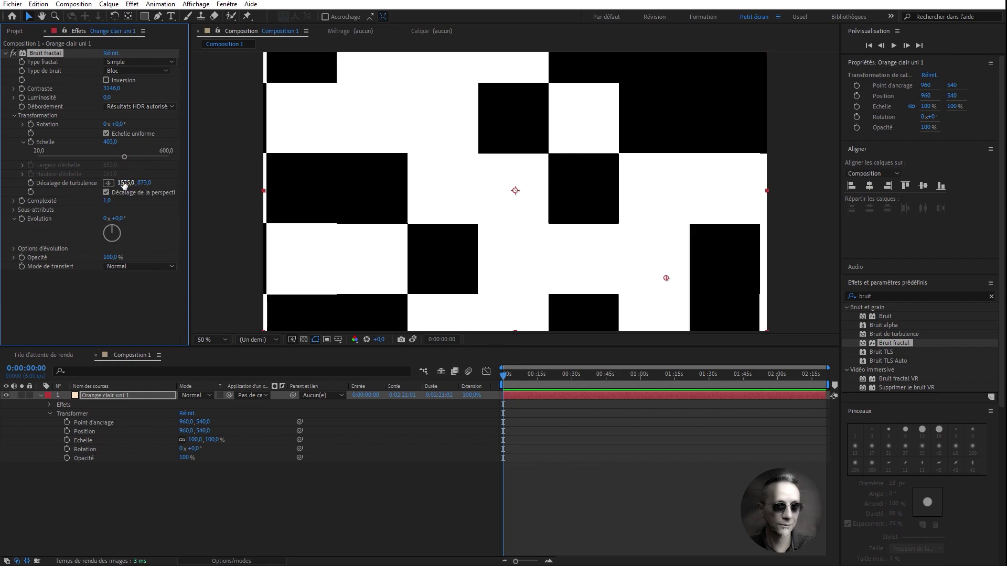
pyautogui.moveTo(124, 184); pyautogui.dragTo(439, 126)
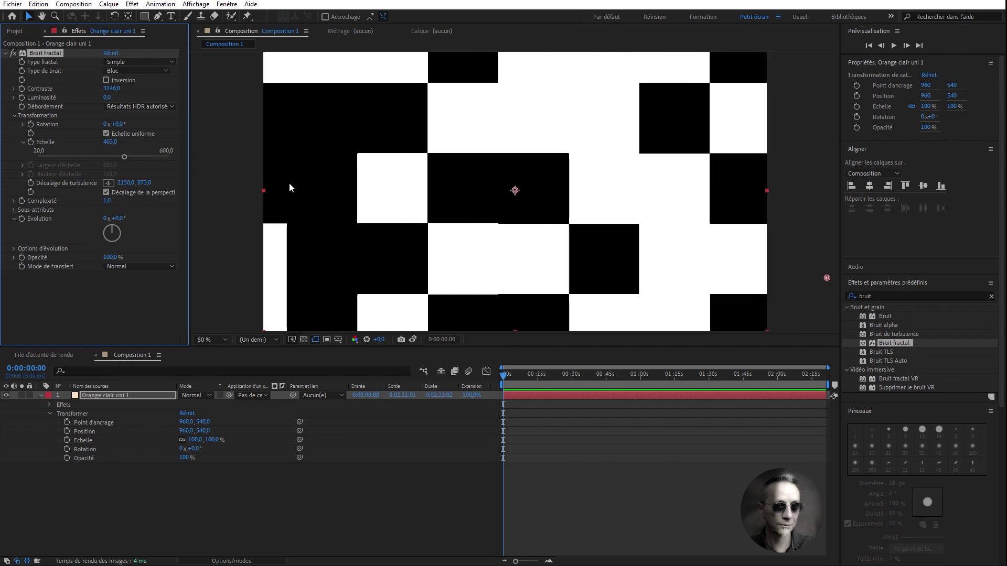
pyautogui.moveTo(124, 157); pyautogui.dragTo(76, 166)
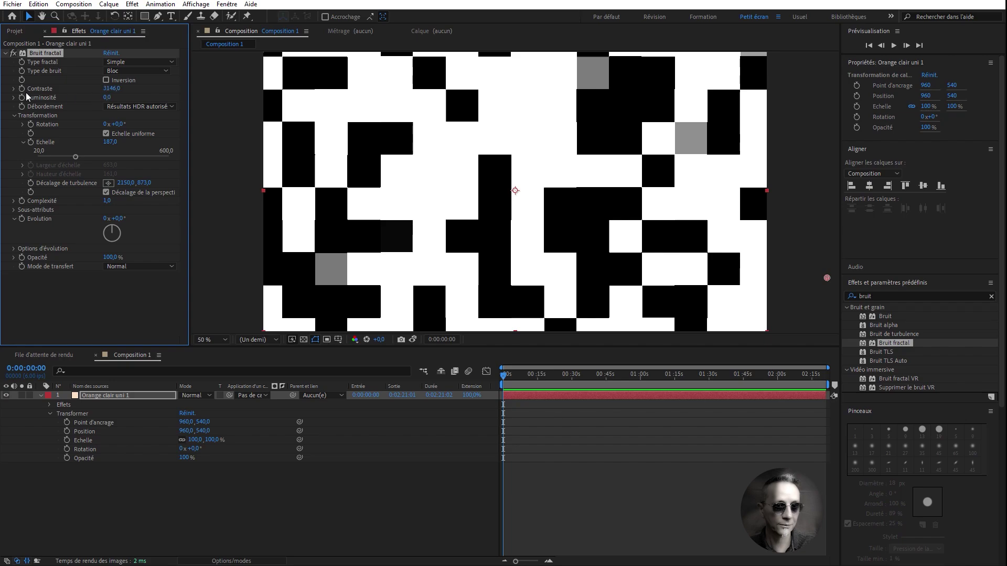
# Step: Reset the noise's Contraste to its default, try it at 3, 52 and 0, and raise it to 124
pyautogui.rightClick(42, 89)
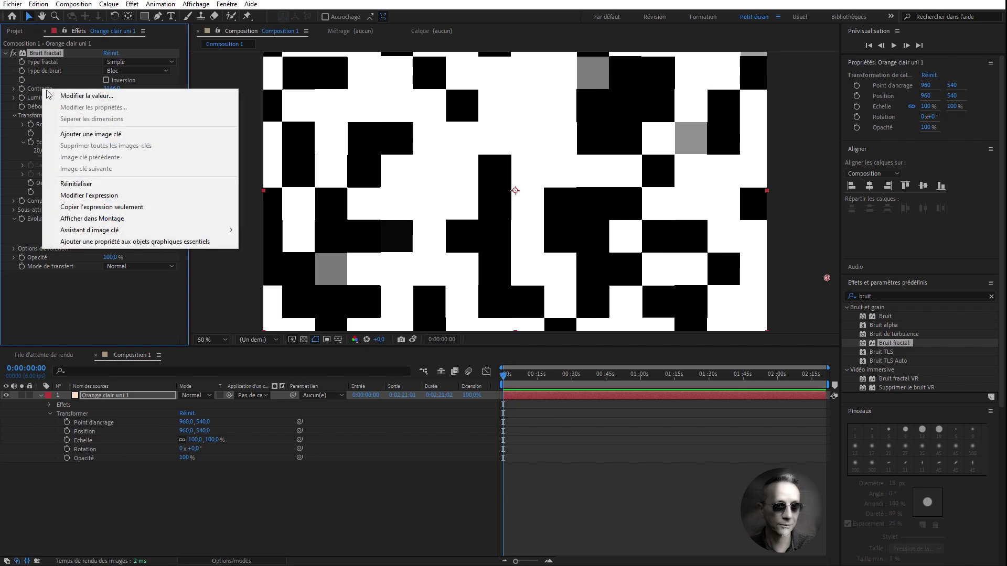
pyautogui.click(98, 184)
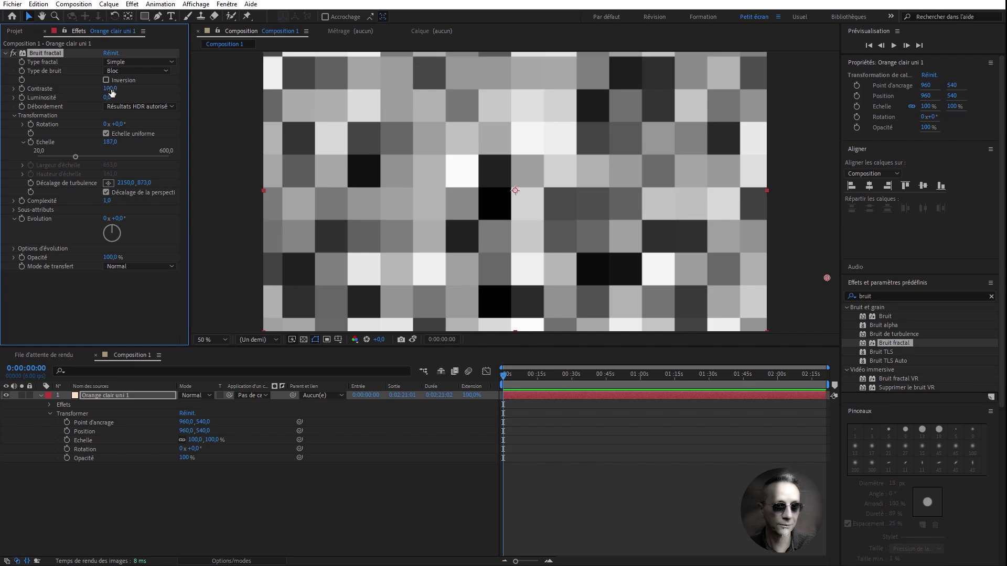
pyautogui.moveTo(111, 92); pyautogui.dragTo(46, 90)
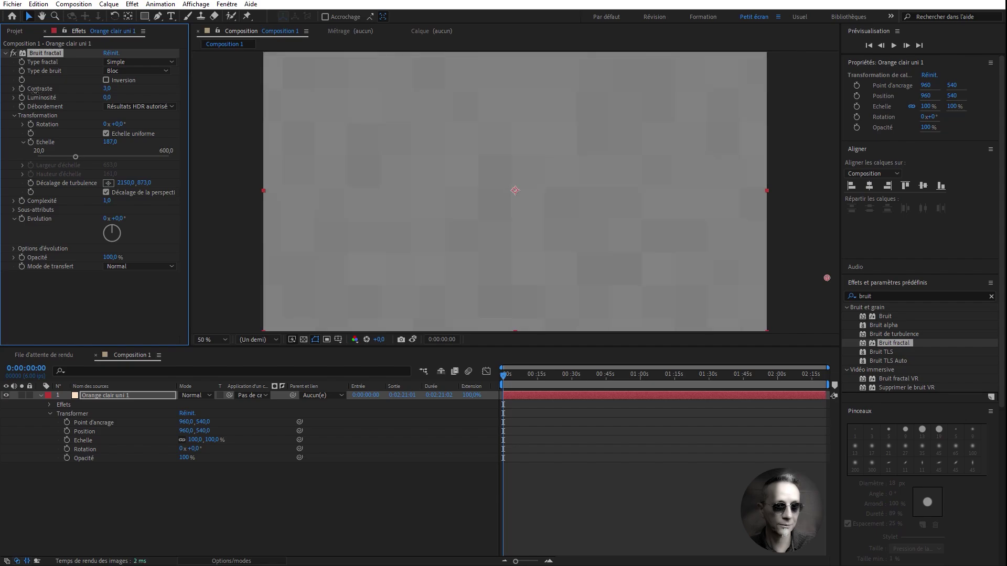
pyautogui.moveTo(35, 91); pyautogui.dragTo(63, 96)
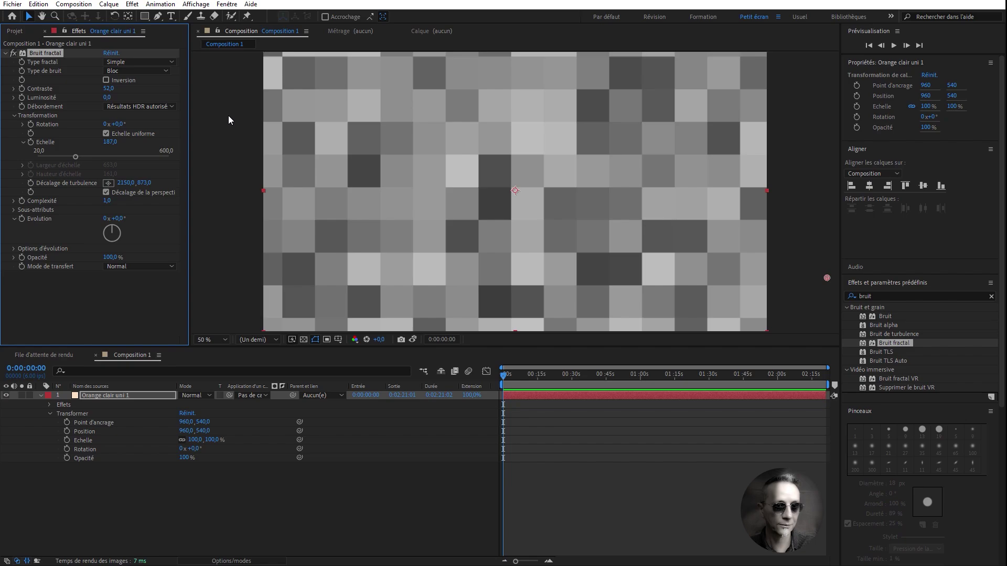
pyautogui.moveTo(108, 89); pyautogui.dragTo(70, 90)
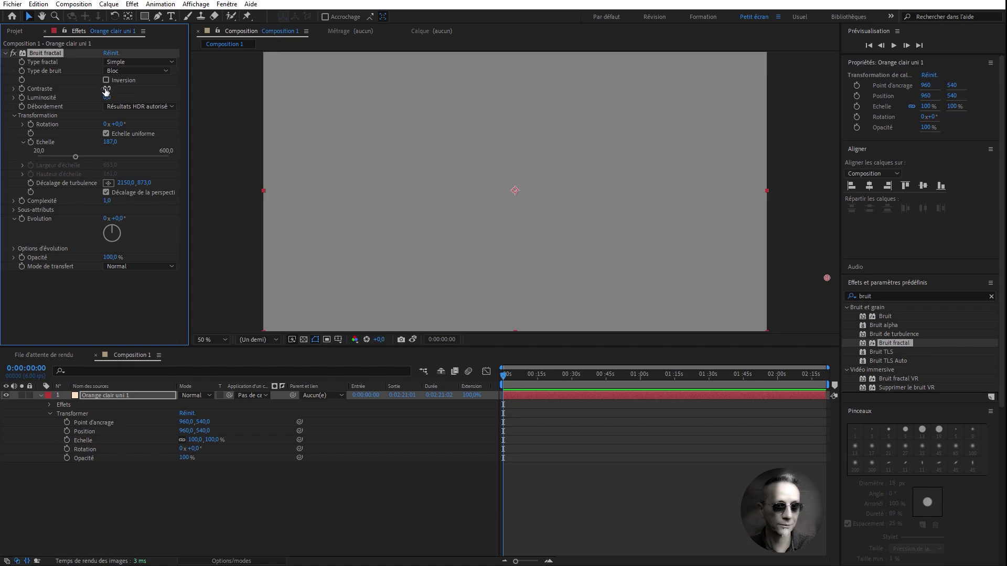
pyautogui.moveTo(112, 90); pyautogui.dragTo(175, 93)
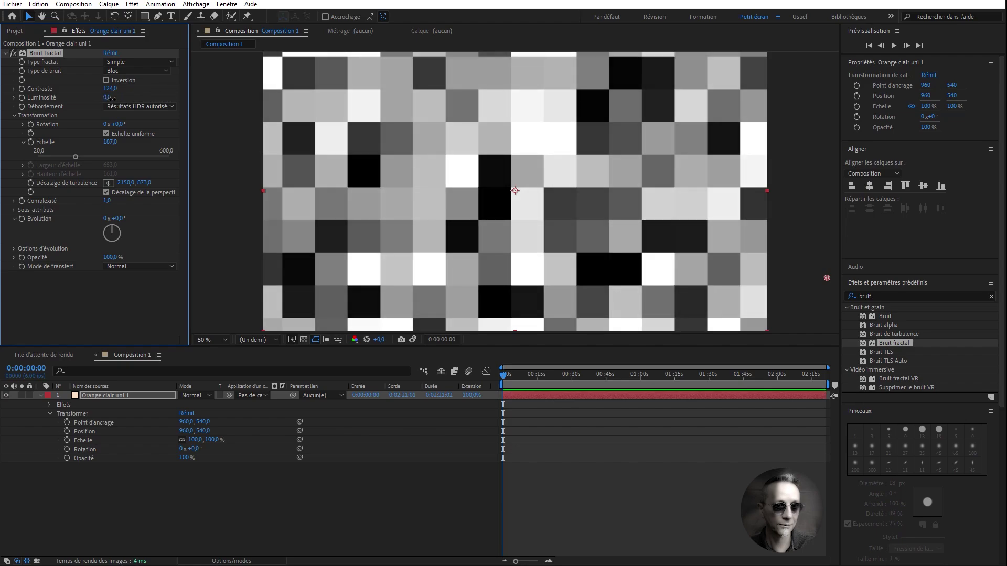
# Step: Set the fractal noise's Luminosité to -97 and its Contraste to 243
pyautogui.moveTo(107, 98); pyautogui.dragTo(54, 98)
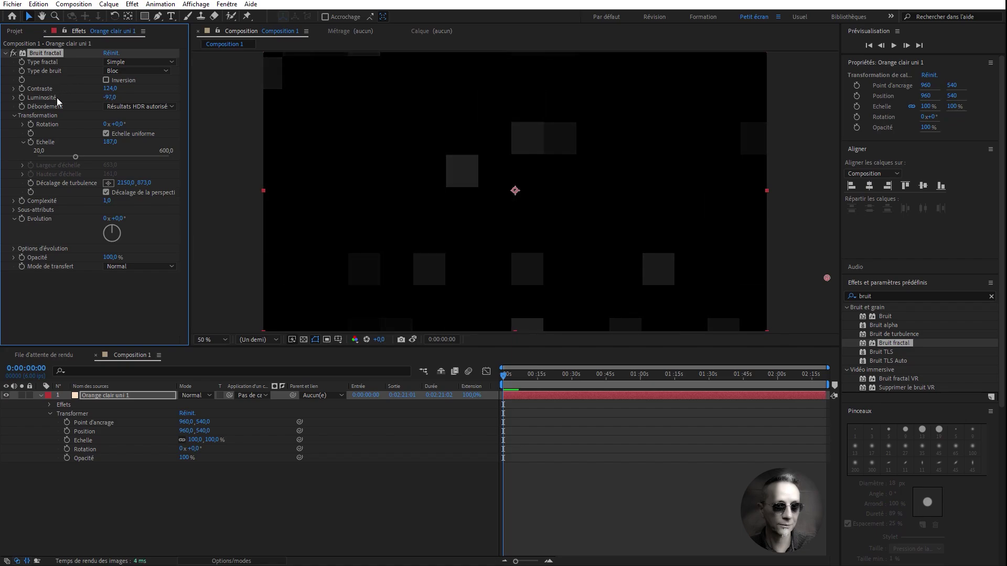
pyautogui.moveTo(111, 89); pyautogui.dragTo(175, 89)
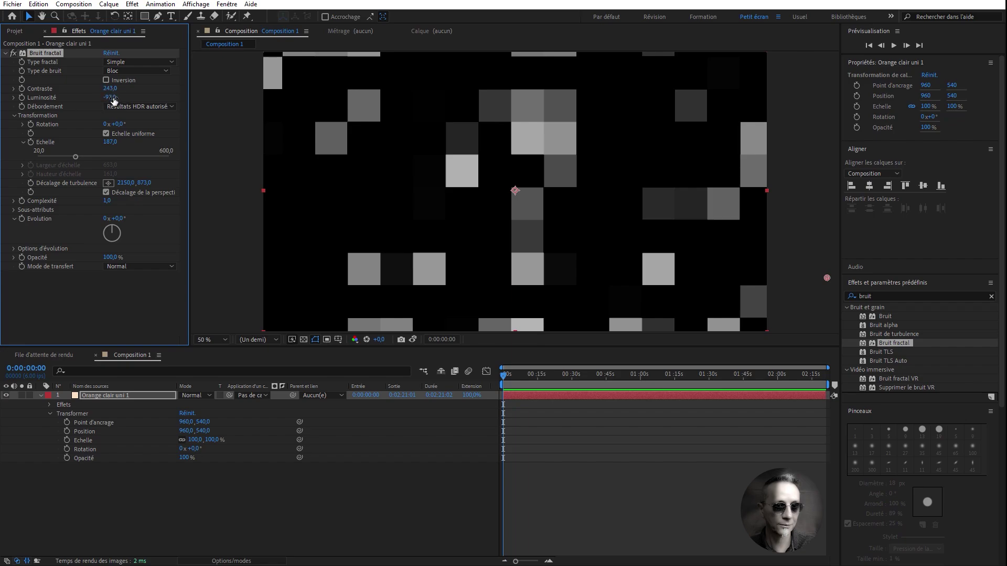
# Step: Set the fractal noise's Luminosité to -210, its Contraste to 449 and its horizontal Décalage de turbulence to 2169
pyautogui.moveTo(113, 99); pyautogui.dragTo(166, 83)
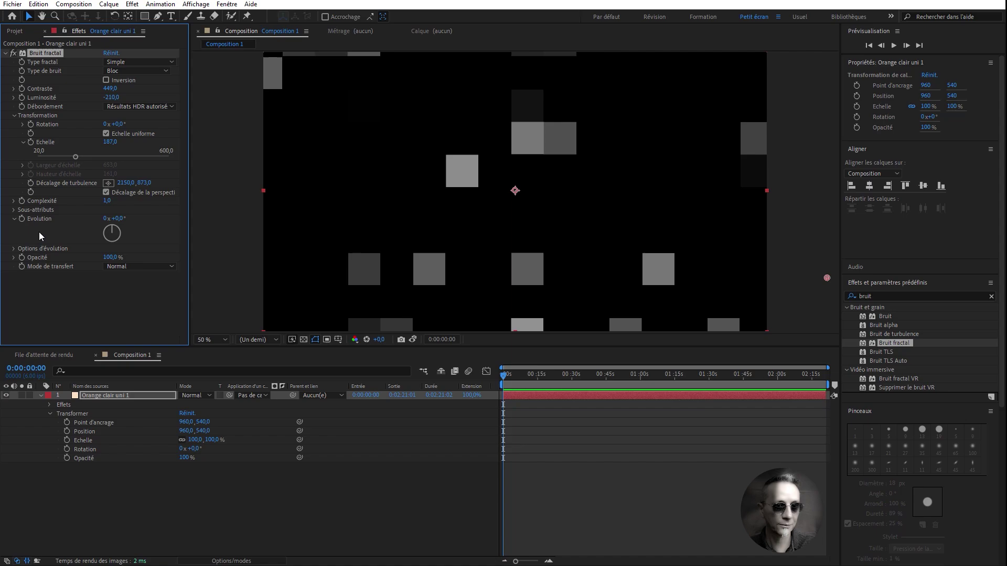
pyautogui.moveTo(127, 183); pyautogui.dragTo(150, 185)
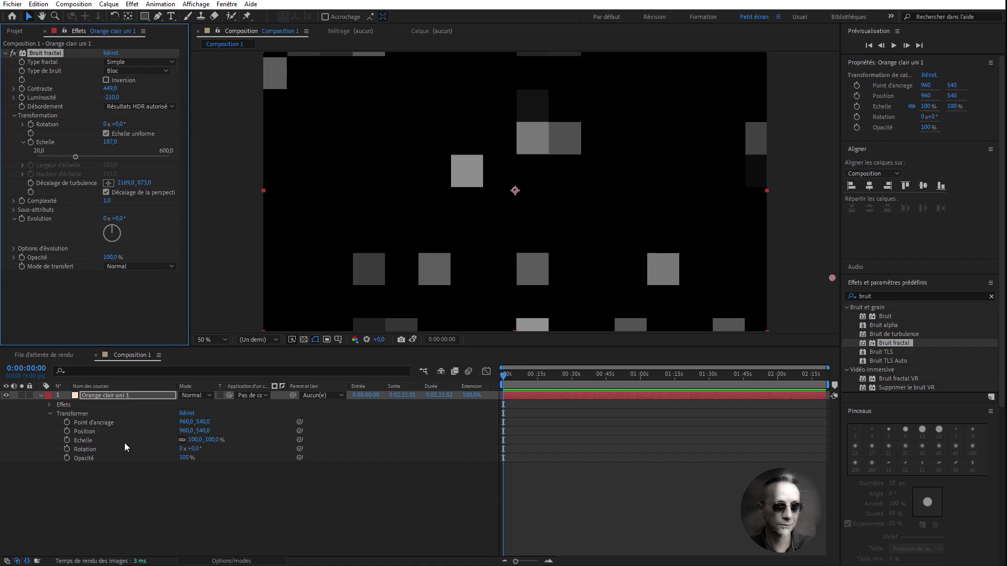
# Step: Add the expression time*90 to the Evolution property of the Bruit fractal effect
pyautogui.keyDown('alt'); pyautogui.click(21, 218); pyautogui.keyUp('alt')
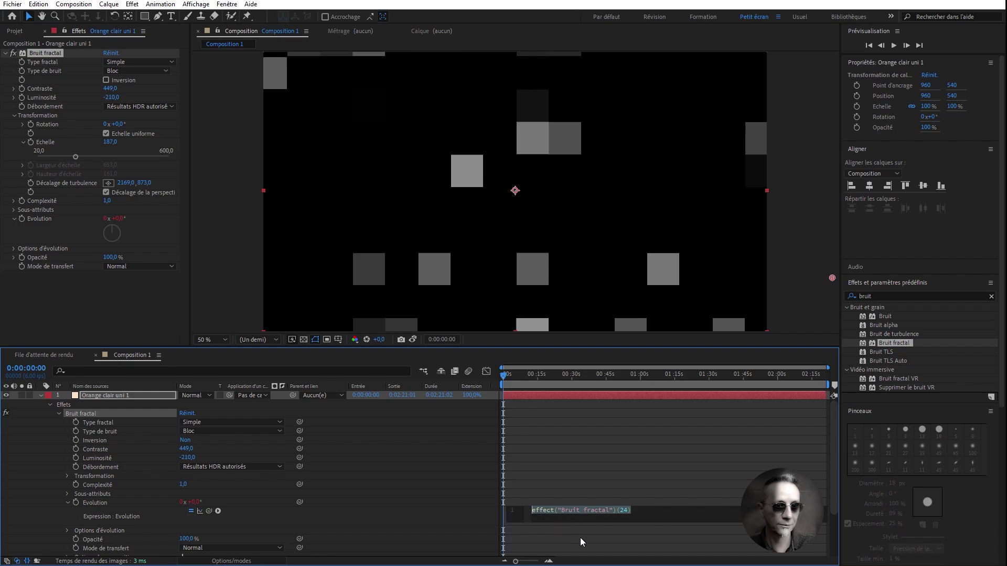
pyautogui.write('time')
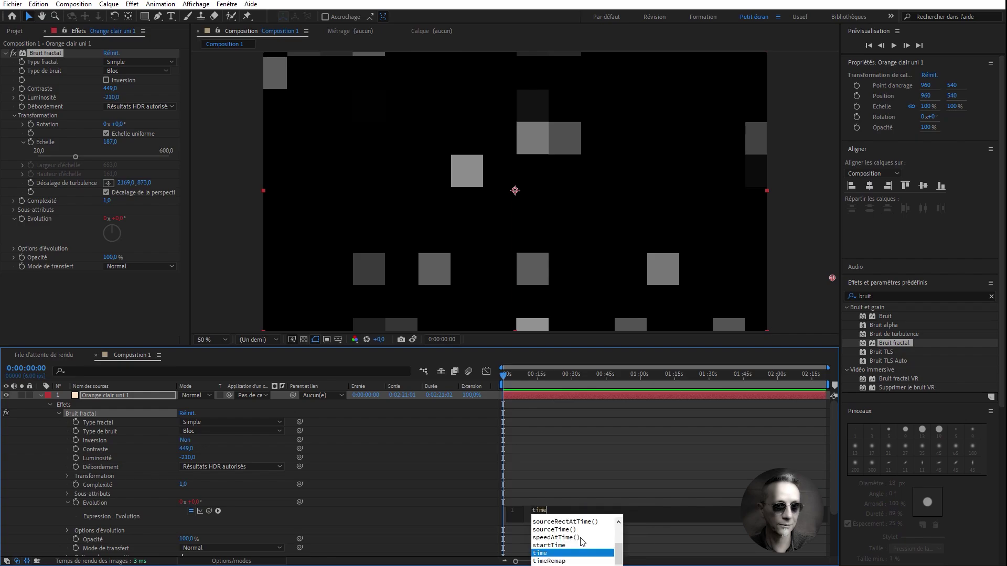
pyautogui.write('*')
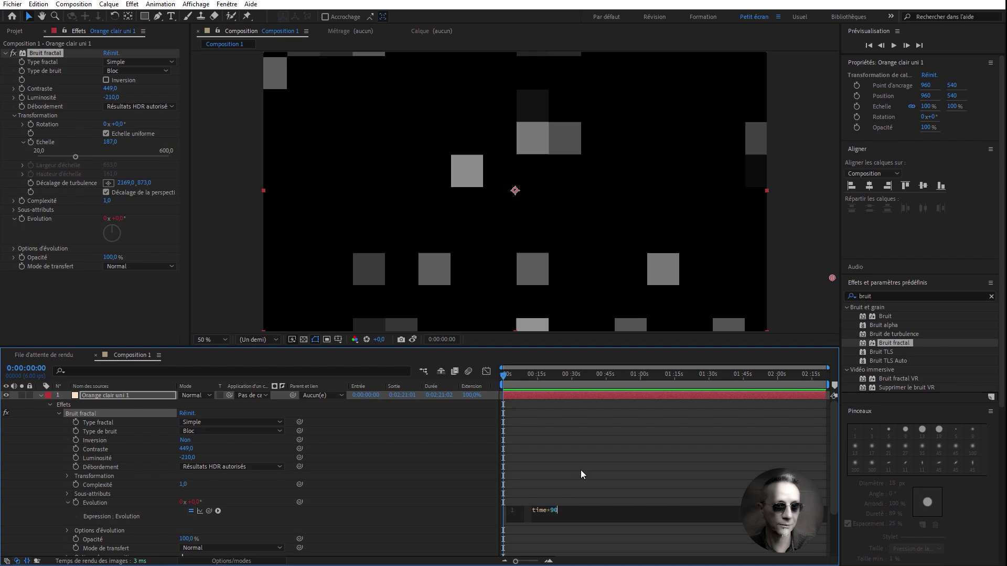
pyautogui.click(618, 432)
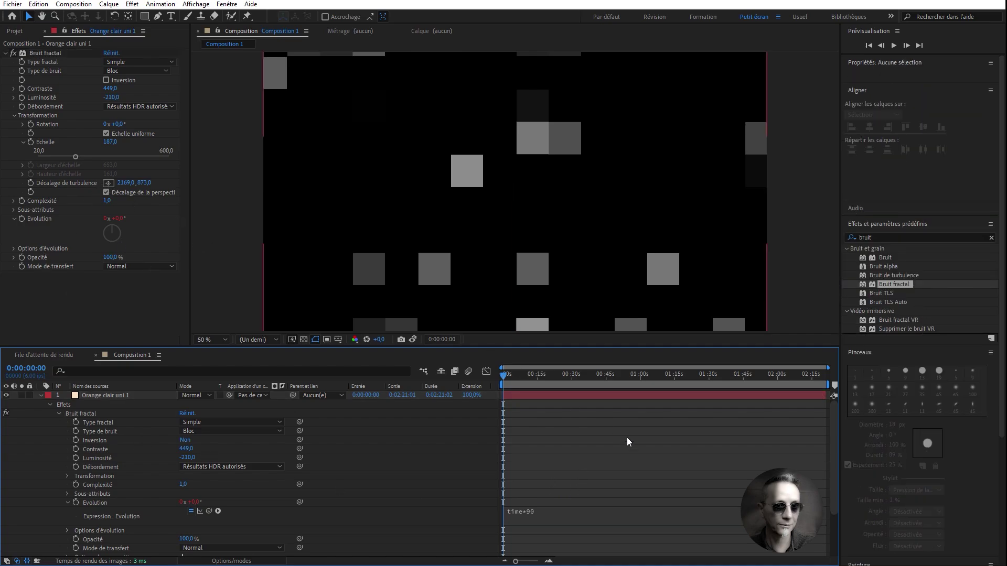
# Step: End the work area at 0:00:14:00, trim the composition to it and preview the animated noise
pyautogui.click(535, 375)
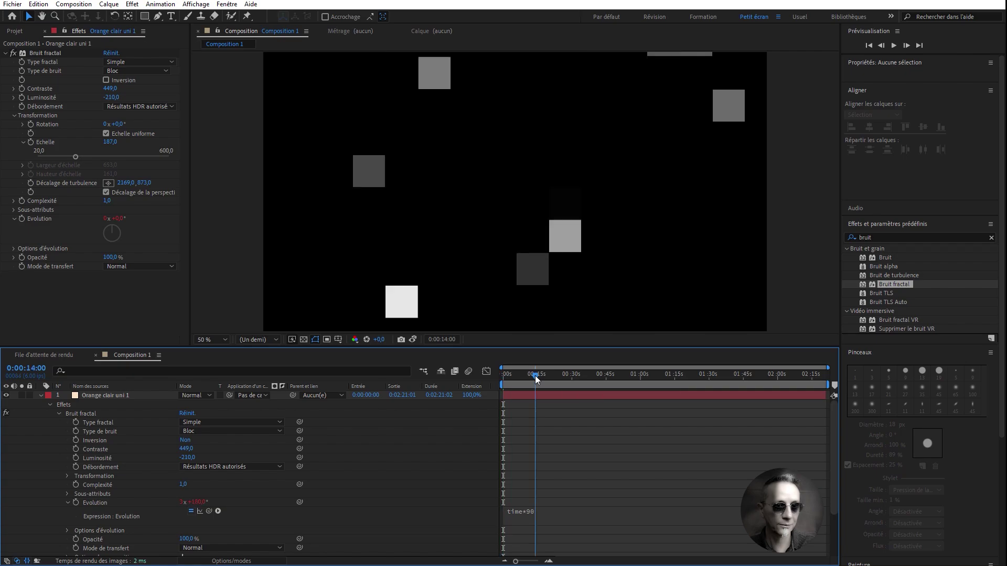
pyautogui.press('n')
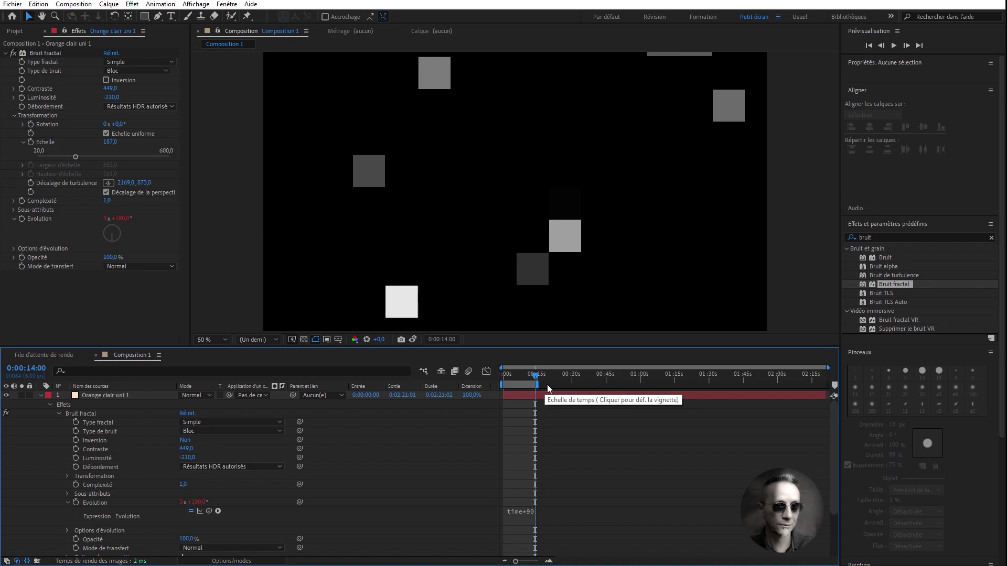
pyautogui.rightClick(521, 385)
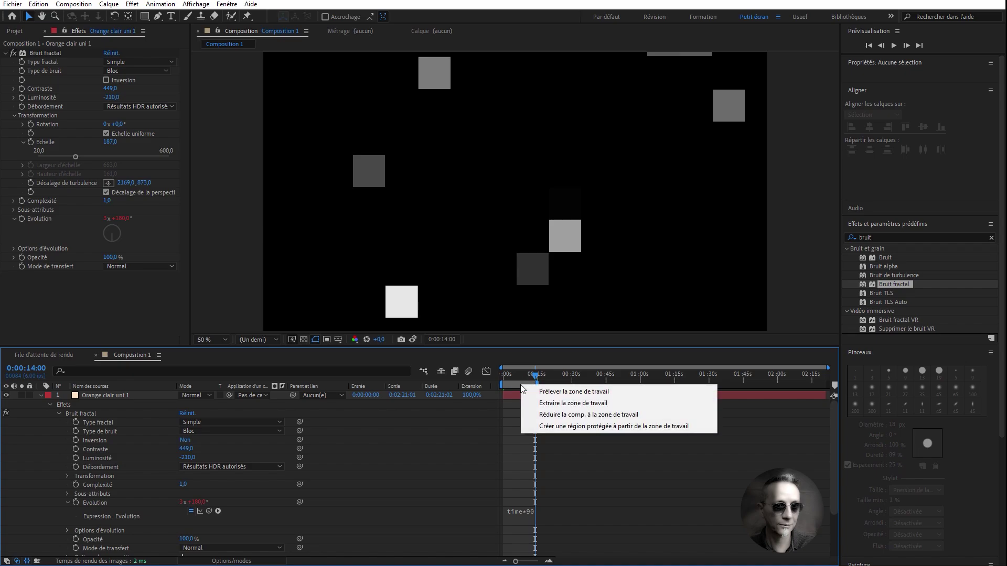
pyautogui.click(574, 415)
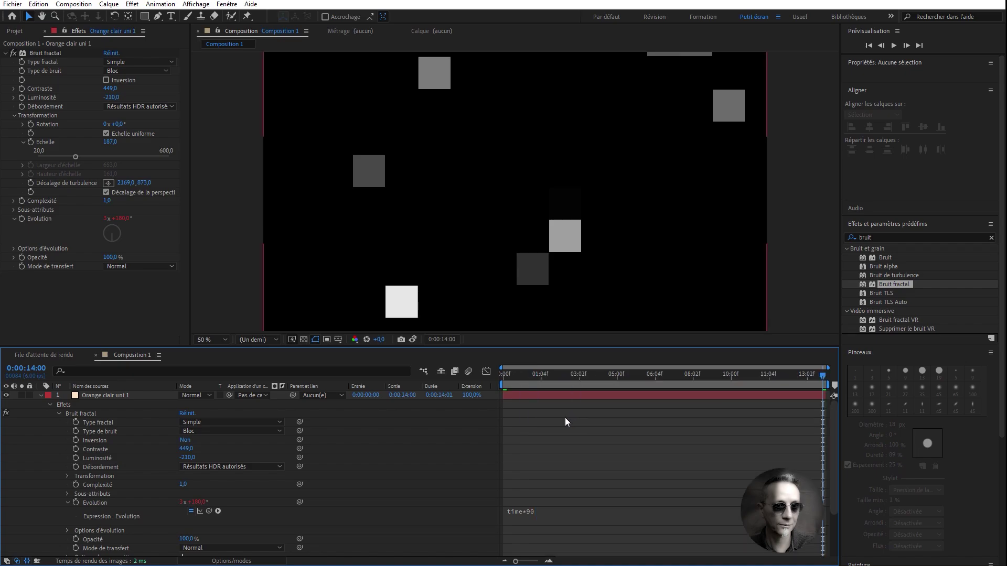
pyautogui.press('space')
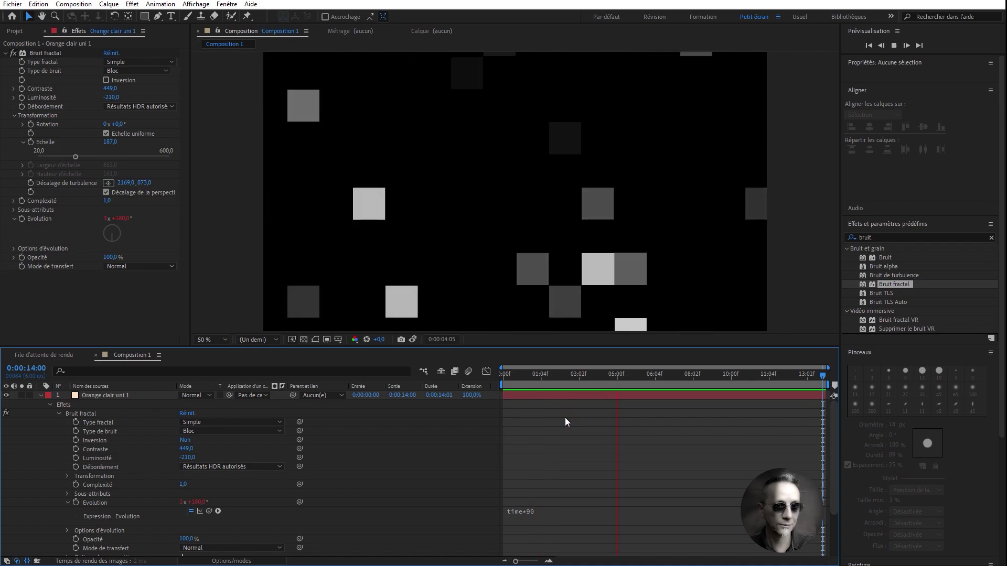
pyautogui.press('space')
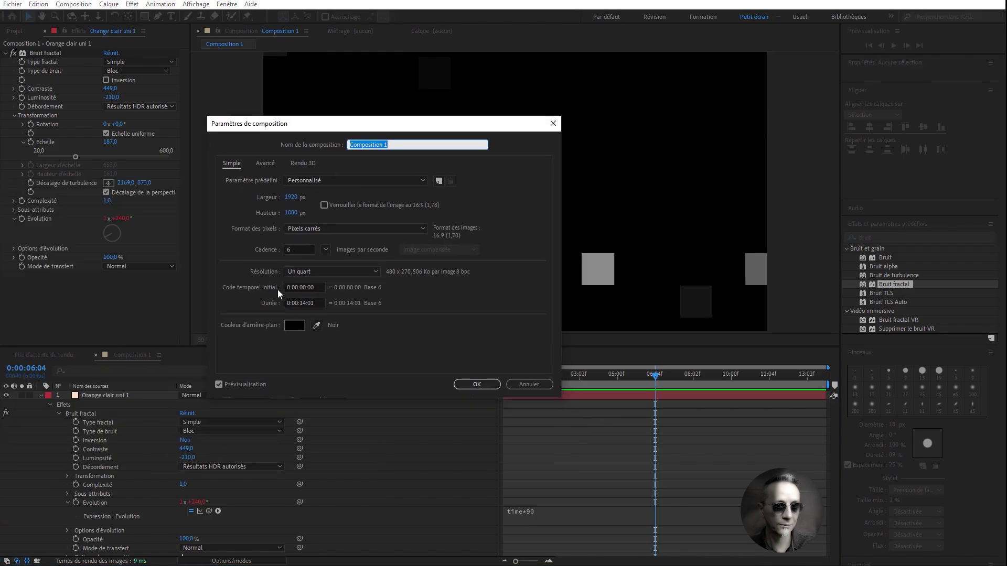
# Step: Set the composition's Cadence to 25 frames per second and preview the animation
pyautogui.click(325, 250)
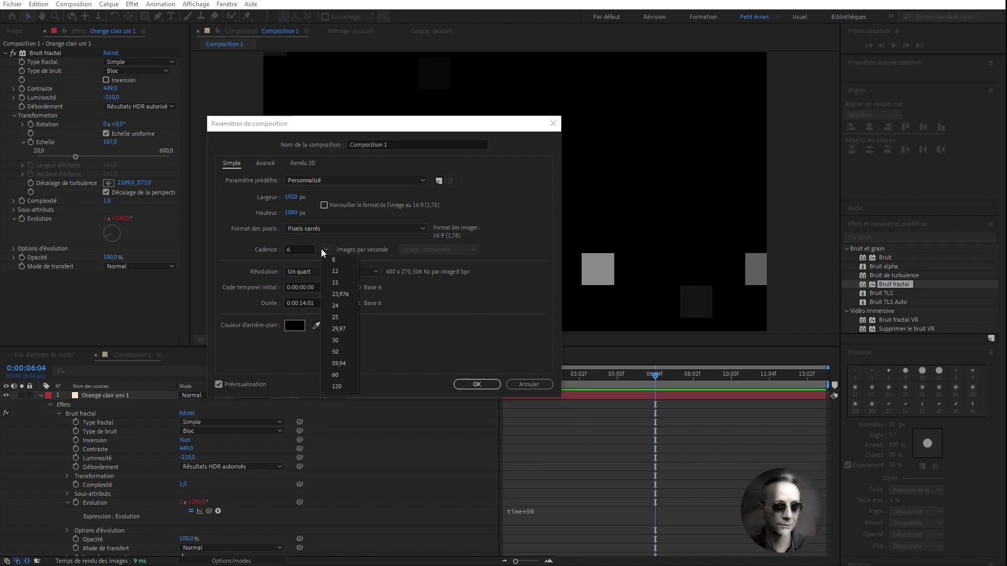
pyautogui.click(346, 316)
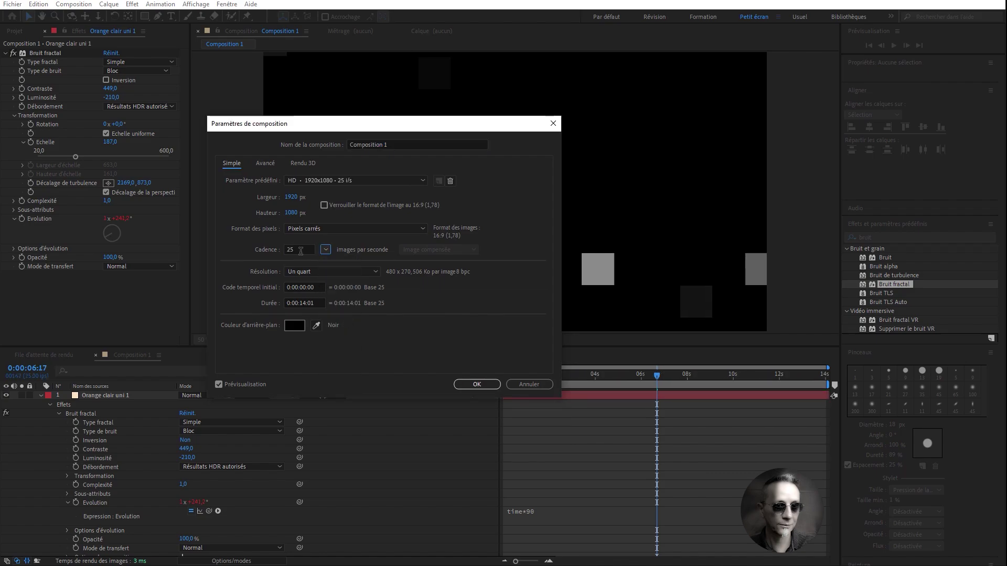
pyautogui.click(478, 385)
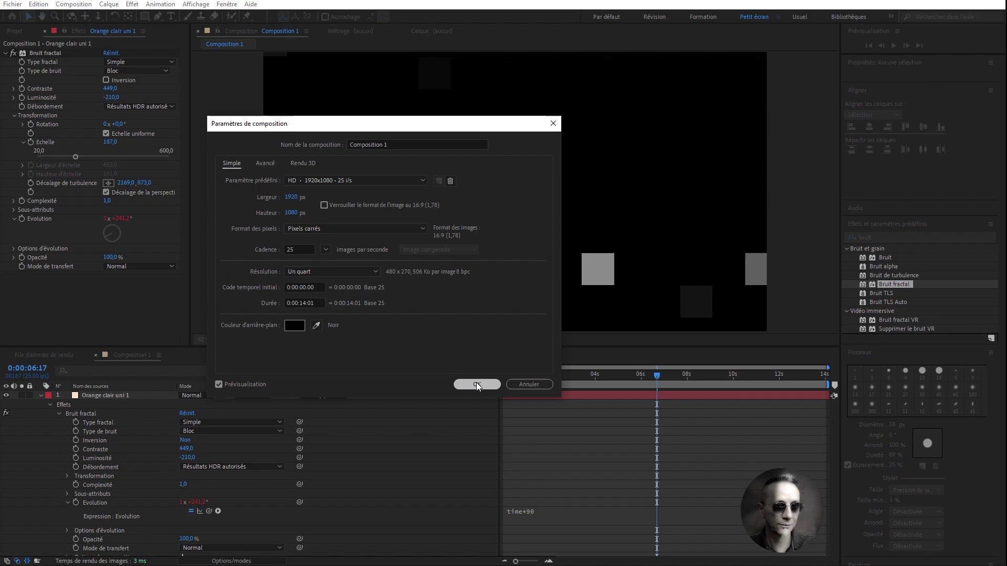
pyautogui.press('space')
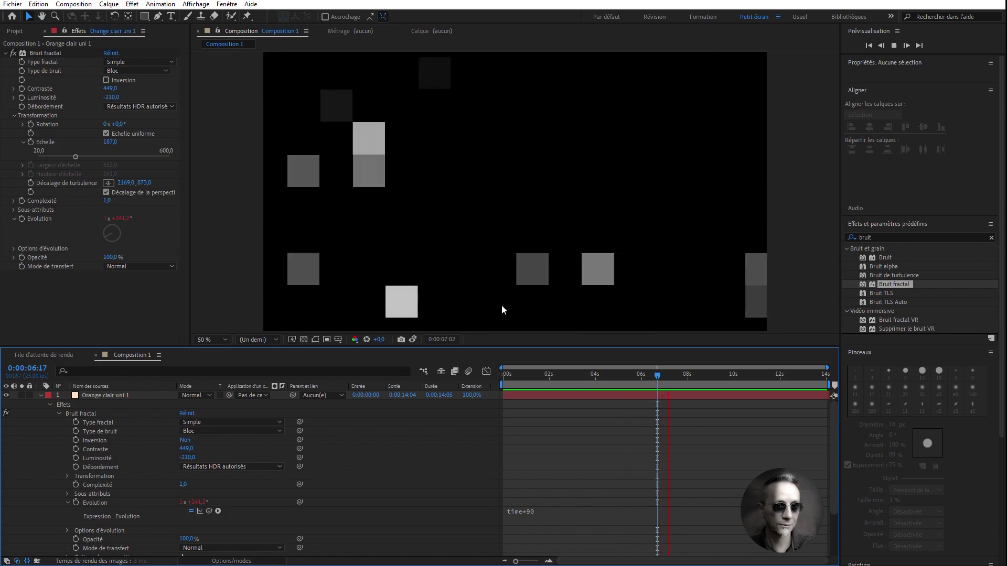
# Step: Try a Contraste of 774 and a Luminosité of -408 on the fractal noise and preview the animation
pyautogui.moveTo(110, 88); pyautogui.dragTo(283, 93)
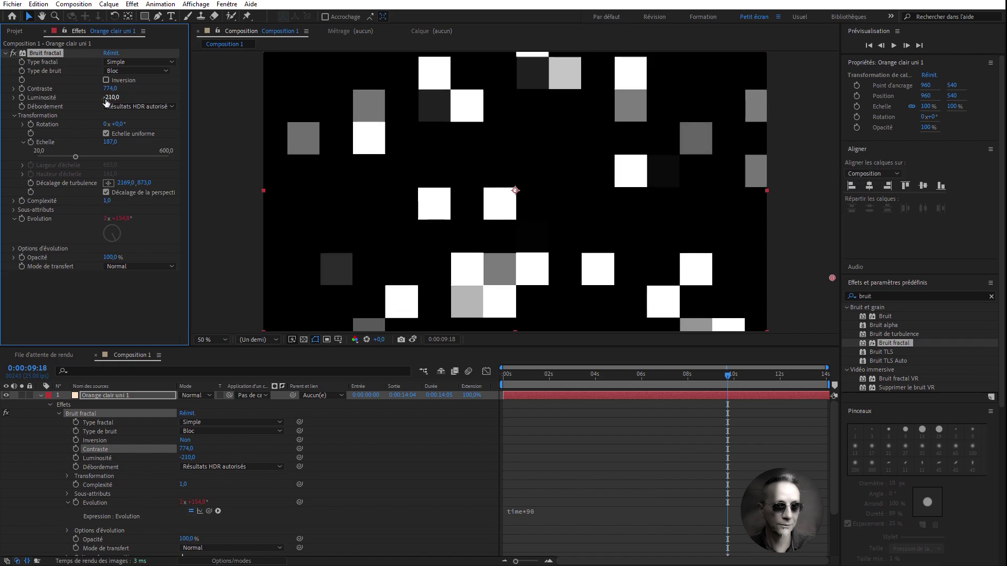
pyautogui.moveTo(116, 98); pyautogui.dragTo(26, 109)
pyautogui.press('space')
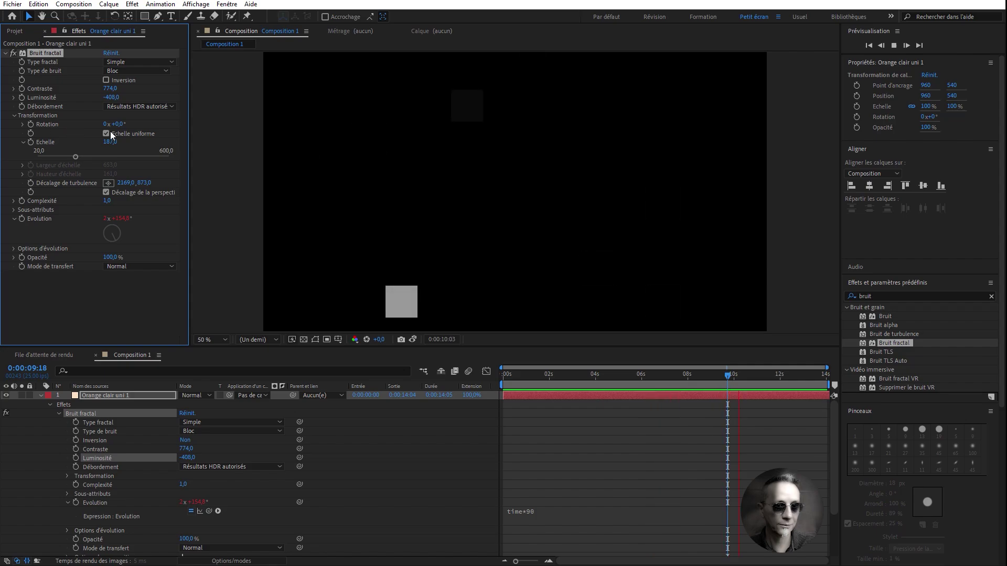
pyautogui.press('space')
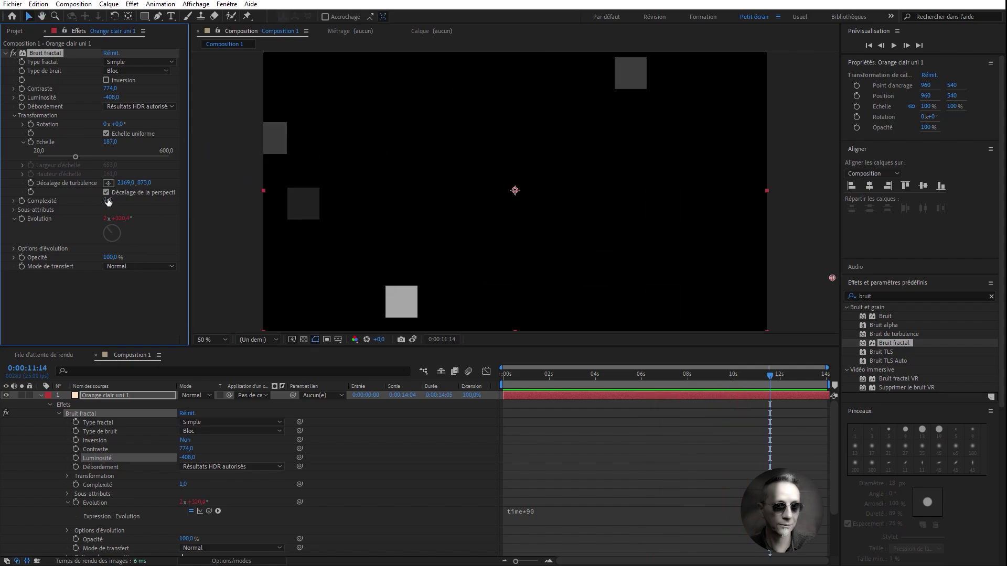
# Step: Try a Complexité of 2 on the fractal noise and preview the animation
pyautogui.write('2')
pyautogui.press('Return')
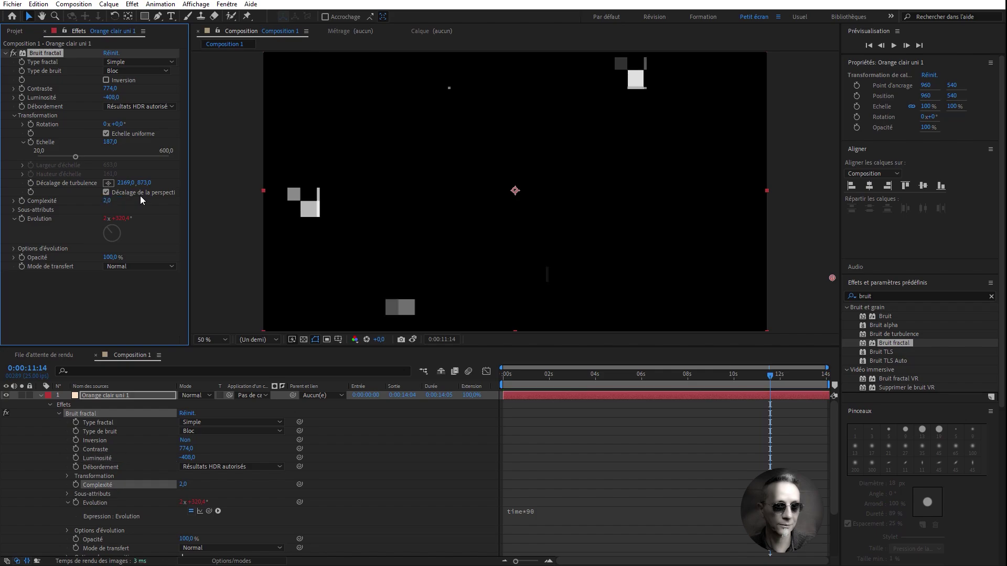
pyautogui.press('space')
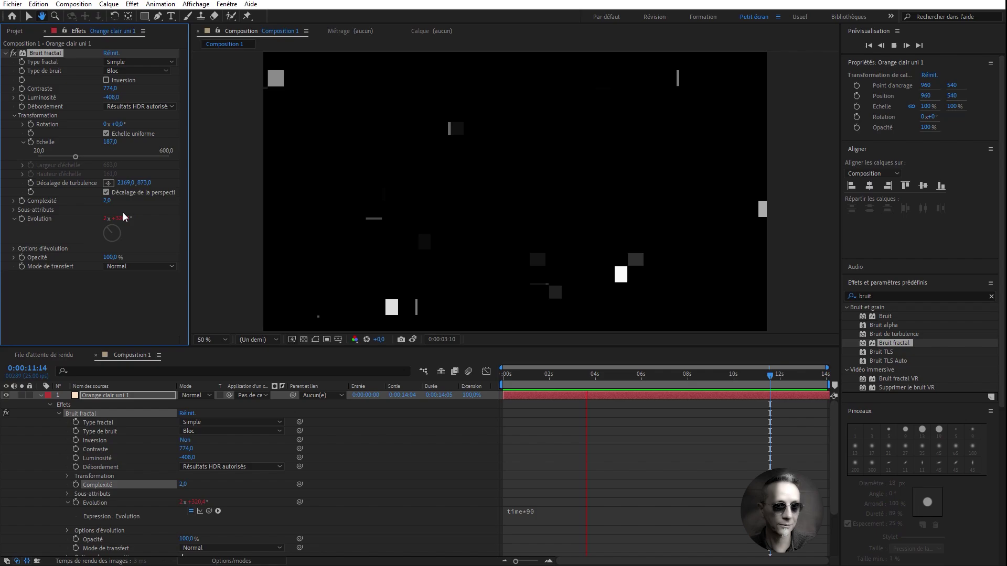
pyautogui.press('space')
# Step: In the noise's Sous-attributs, set the Sous-décalage to 25, 17, and during the preview raise the Complexité to 3 and 4
pyautogui.click(15, 210)
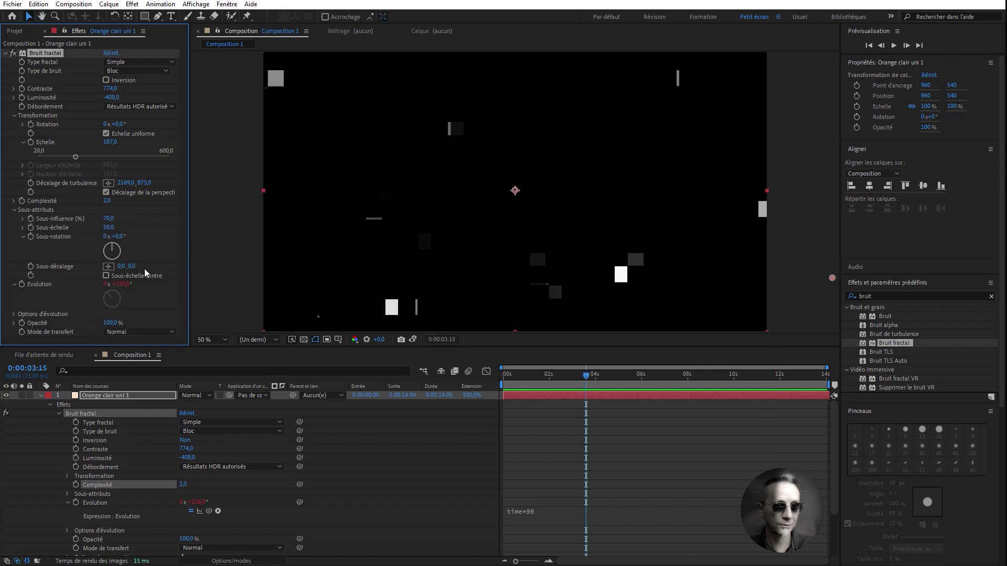
pyautogui.moveTo(131, 266)
pyautogui.mouseDown()
pyautogui.moveTo(142, 262)
pyautogui.moveTo(130, 267)
pyautogui.mouseUp()
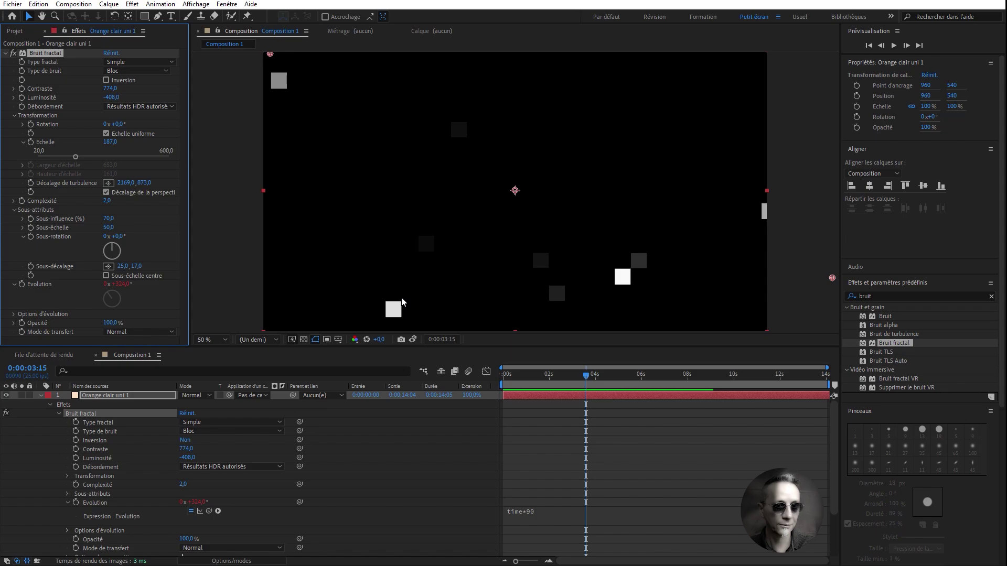
pyautogui.press('space')
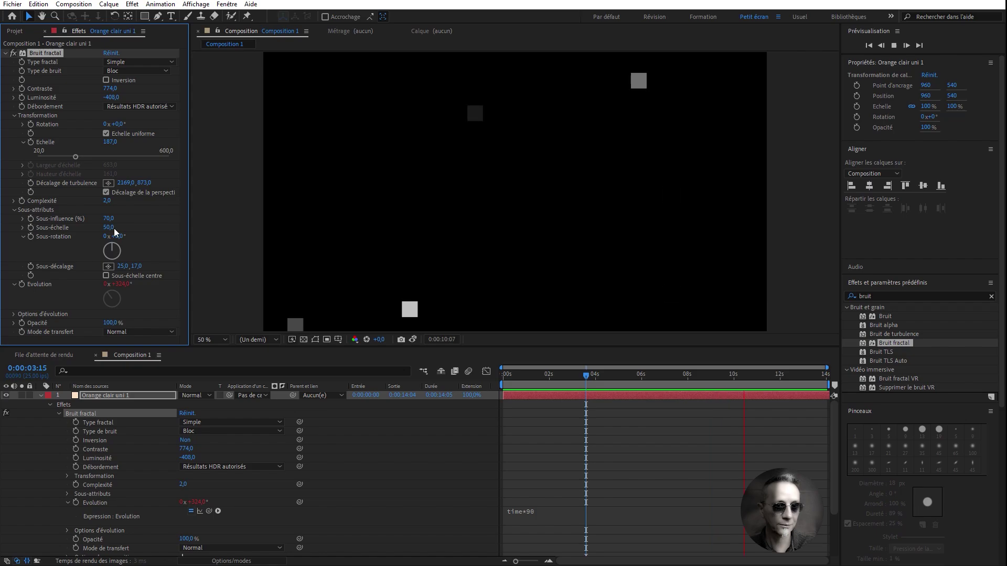
pyautogui.moveTo(107, 200); pyautogui.dragTo(116, 200)
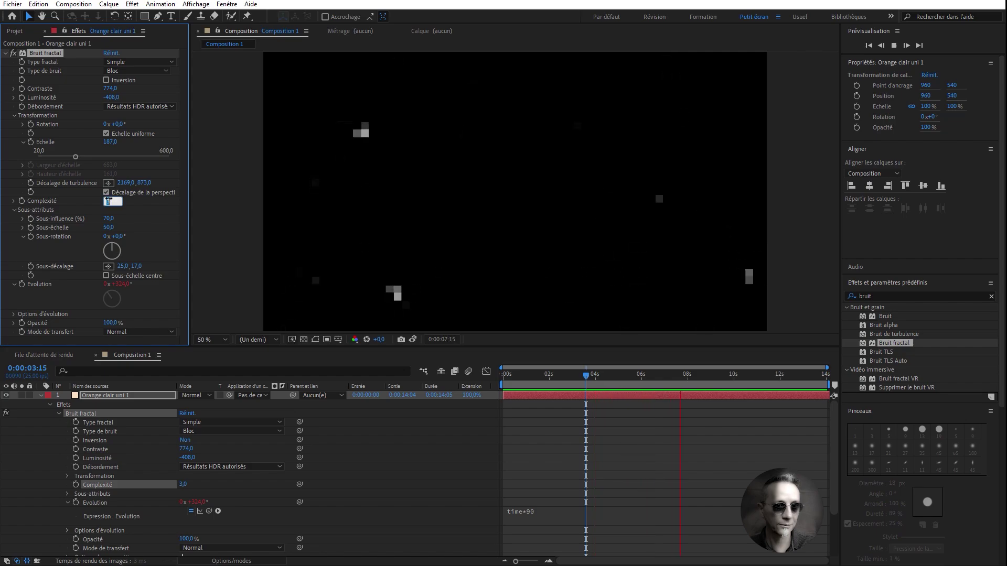
pyautogui.moveTo(104, 200); pyautogui.dragTo(107, 201)
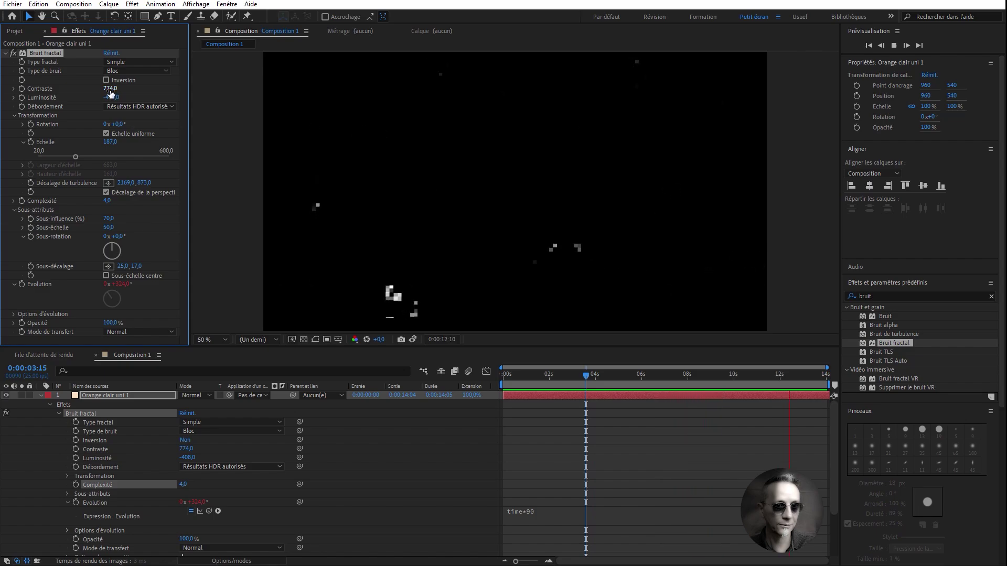
# Step: Stop the preview at 0:00:02:15 and reset the noise's Contraste and Luminosité to their defaults
pyautogui.click(564, 376)
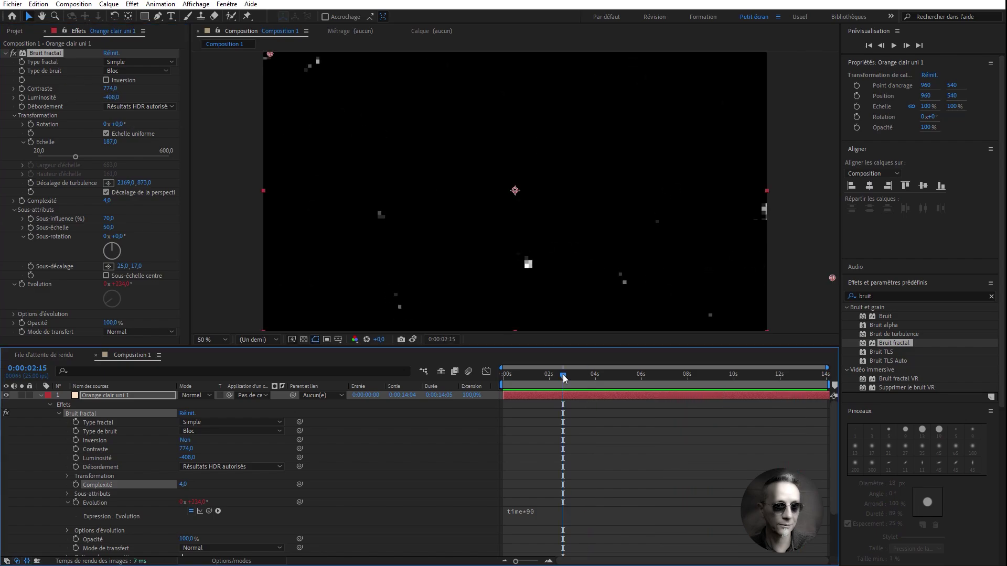
pyautogui.rightClick(110, 93)
pyautogui.click(131, 184)
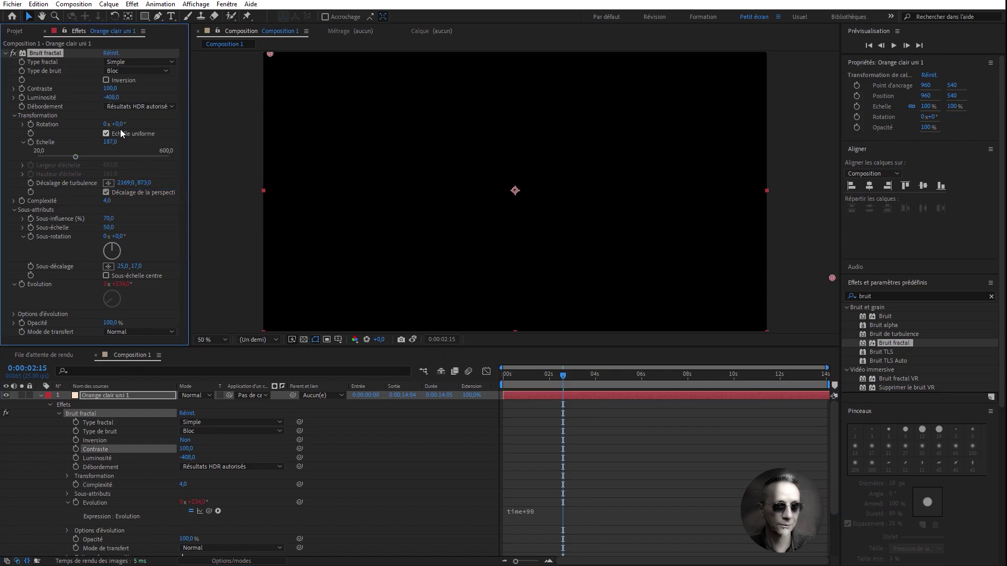
pyautogui.rightClick(110, 96)
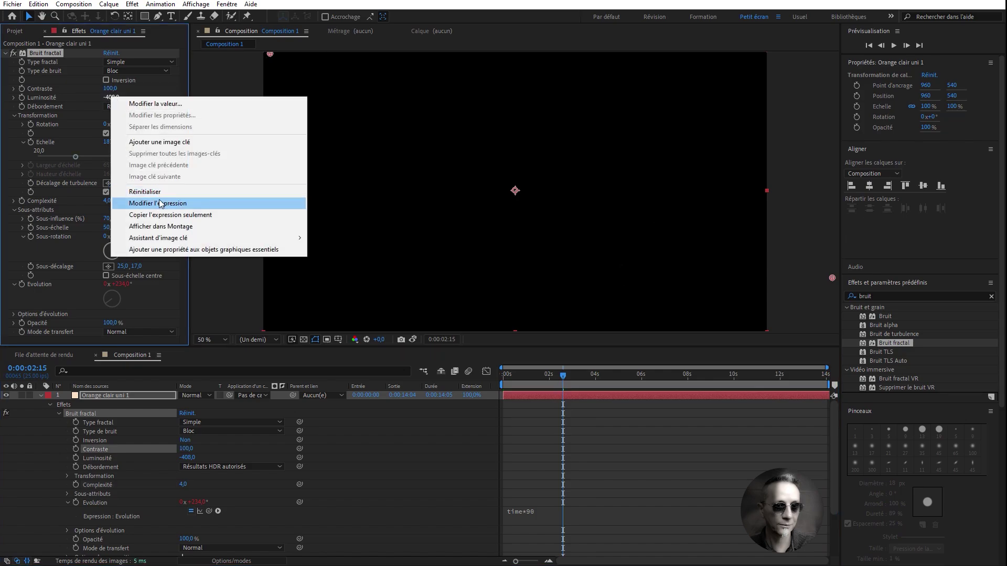
pyautogui.click(159, 195)
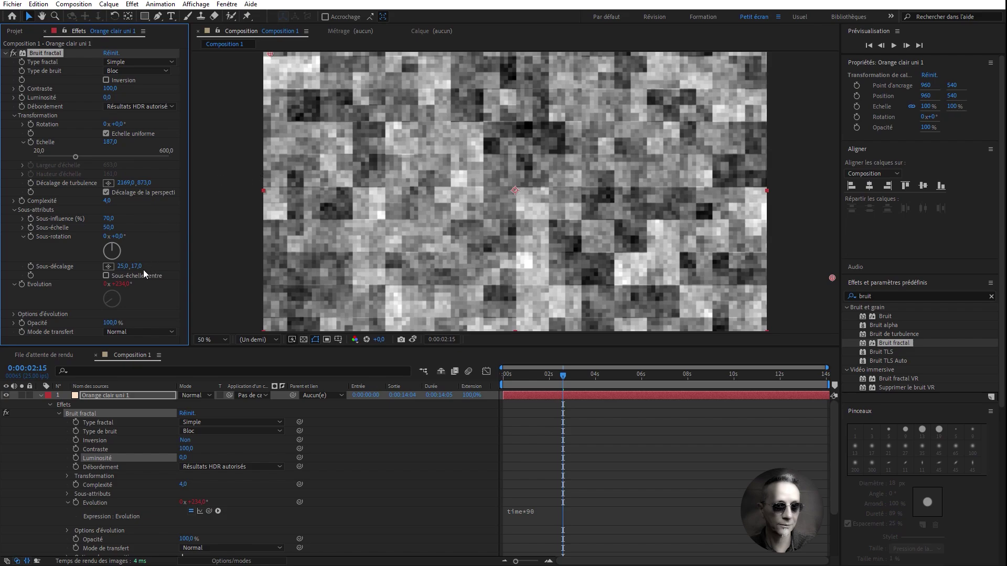
# Step: Lower the fractal noise's Complexité to 3 and then down to 1
pyautogui.click(107, 201)
pyautogui.write('3')
pyautogui.press('Return')
pyautogui.moveTo(42, 201); pyautogui.dragTo(1, 200)
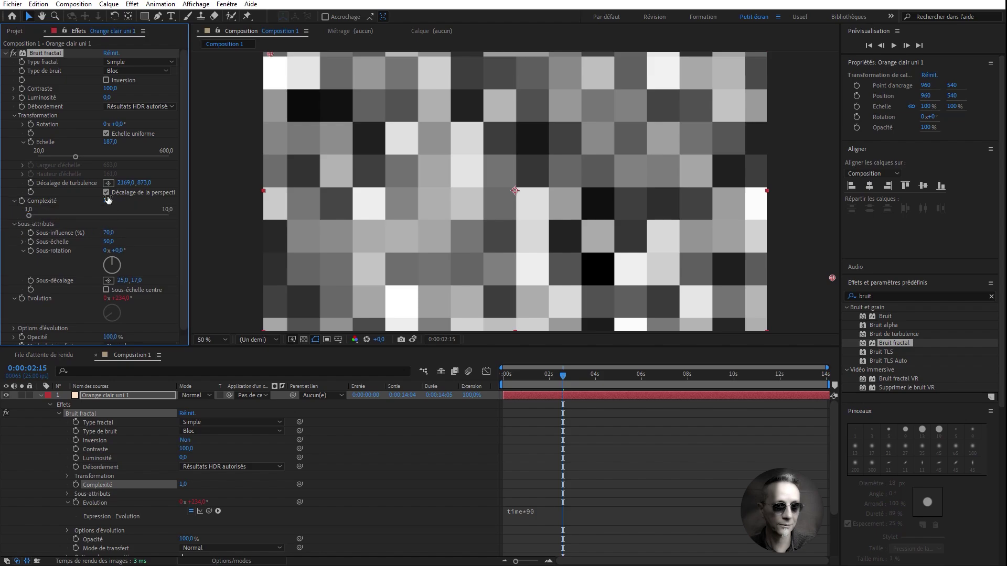
# Step: Turn off Echelle uniforme in the noise's Transformation and set the Largeur d'échelle to 5000
pyautogui.click(107, 133)
pyautogui.click(105, 133)
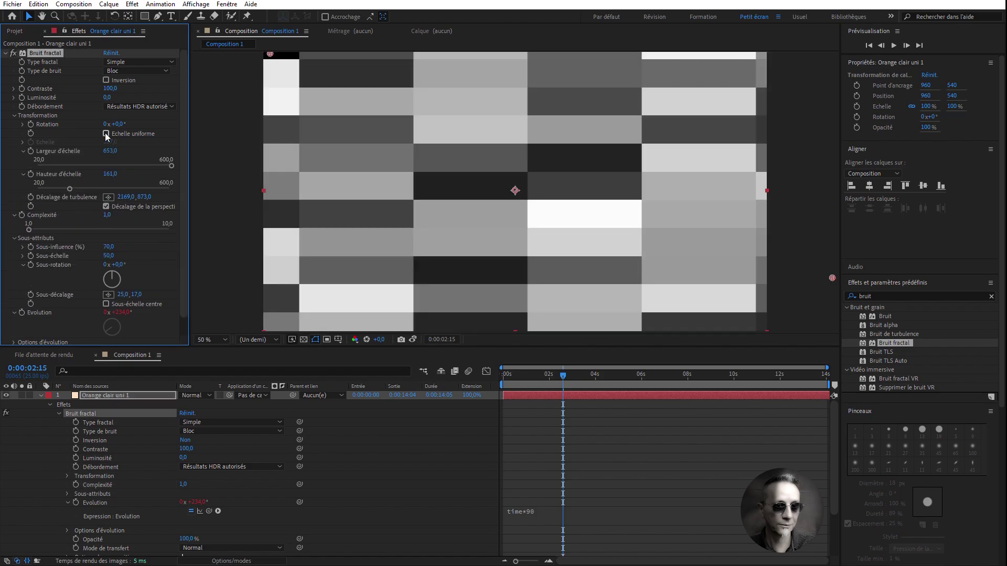
pyautogui.click(105, 133)
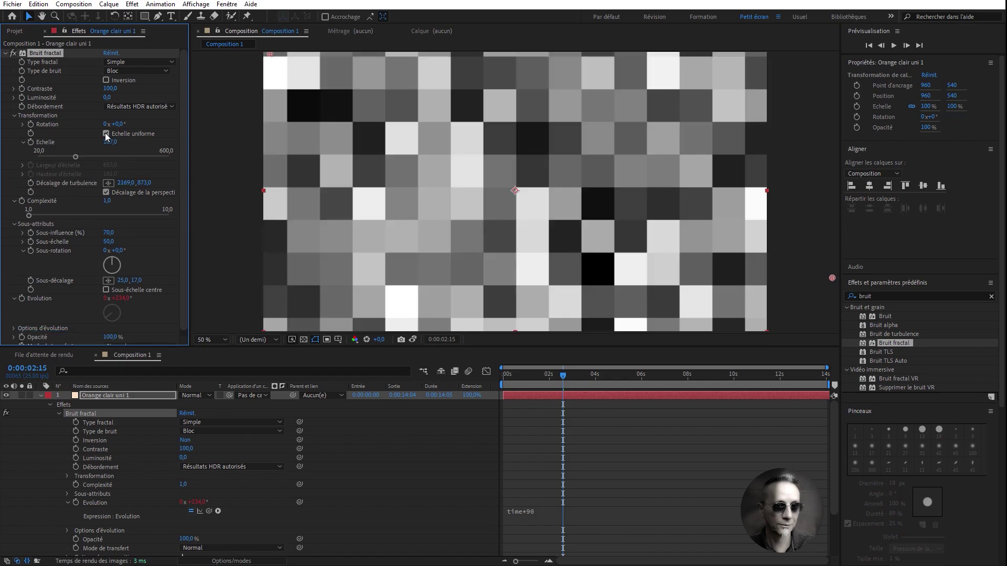
pyautogui.click(105, 134)
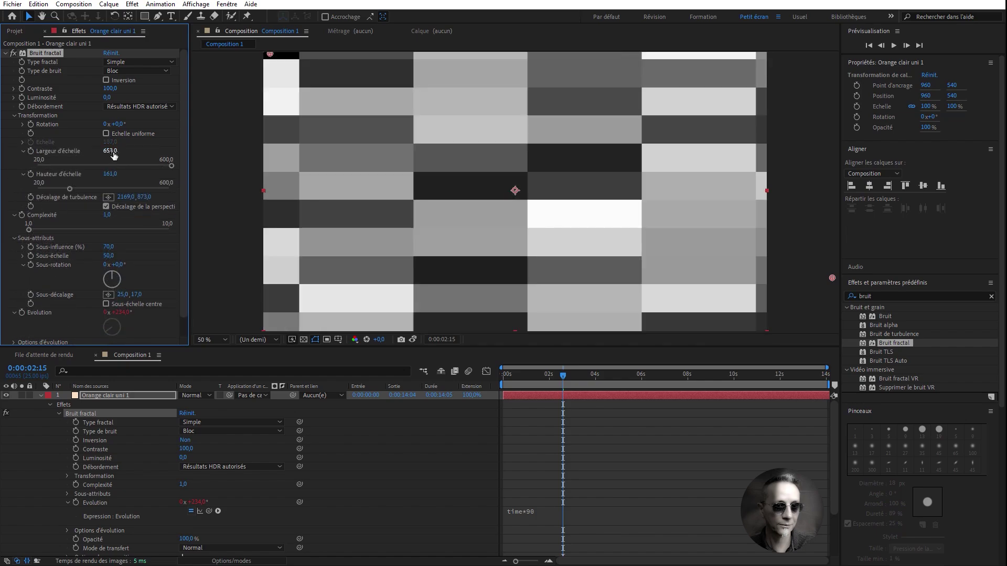
pyautogui.click(112, 151)
pyautogui.write('5')
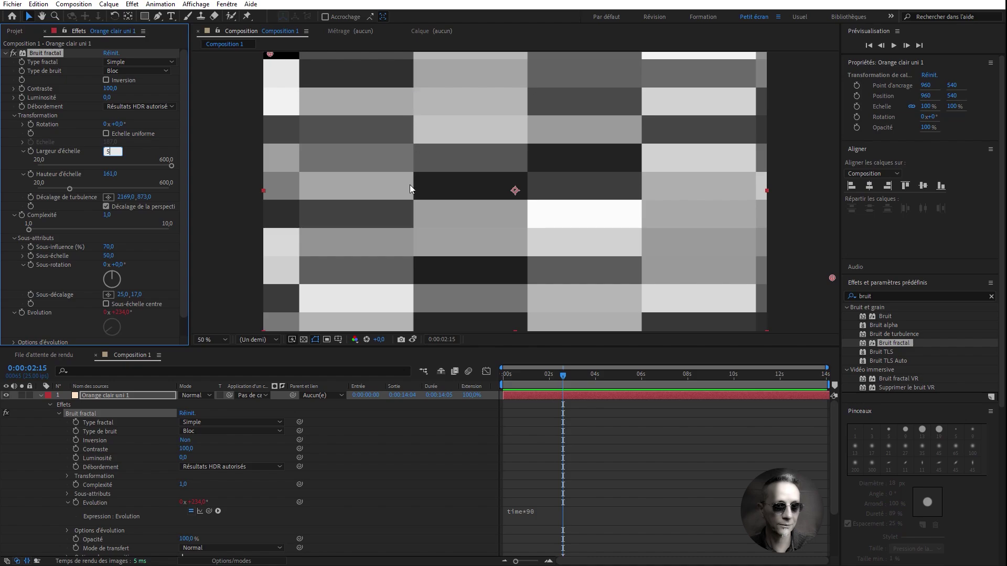
pyautogui.write('000')
pyautogui.press('Return')
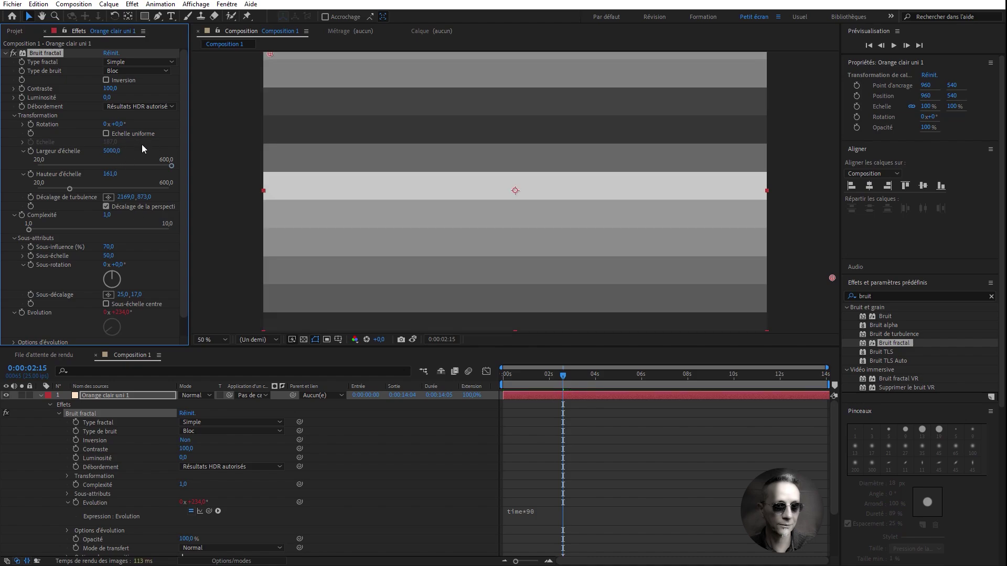
# Step: Preview the animated horizontal bands, move the current time to 0:00:00:24 and collapse the Transformation settings
pyautogui.press('space')
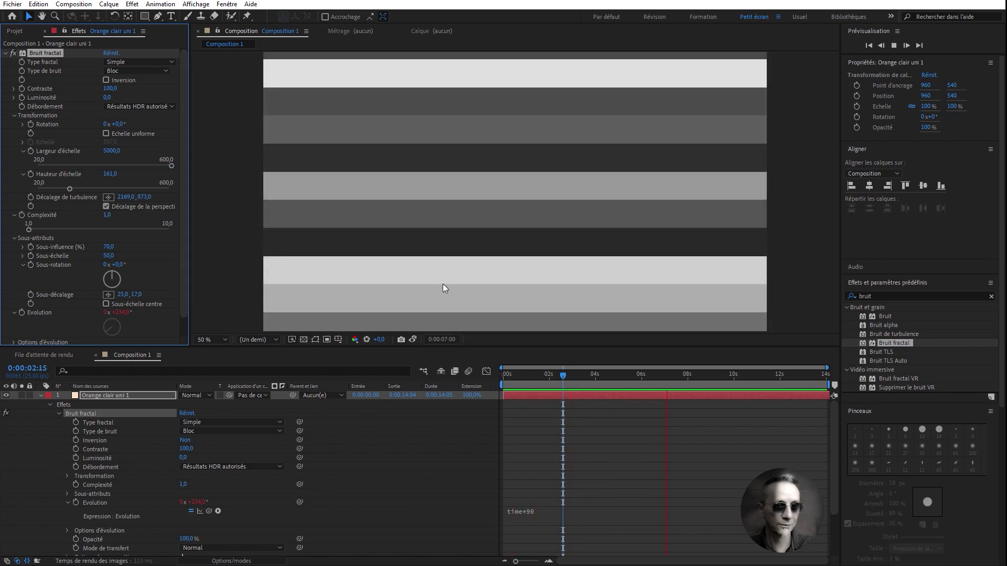
pyautogui.moveTo(531, 373)
pyautogui.mouseDown()
pyautogui.moveTo(513, 376)
pyautogui.moveTo(527, 382)
pyautogui.mouseUp()
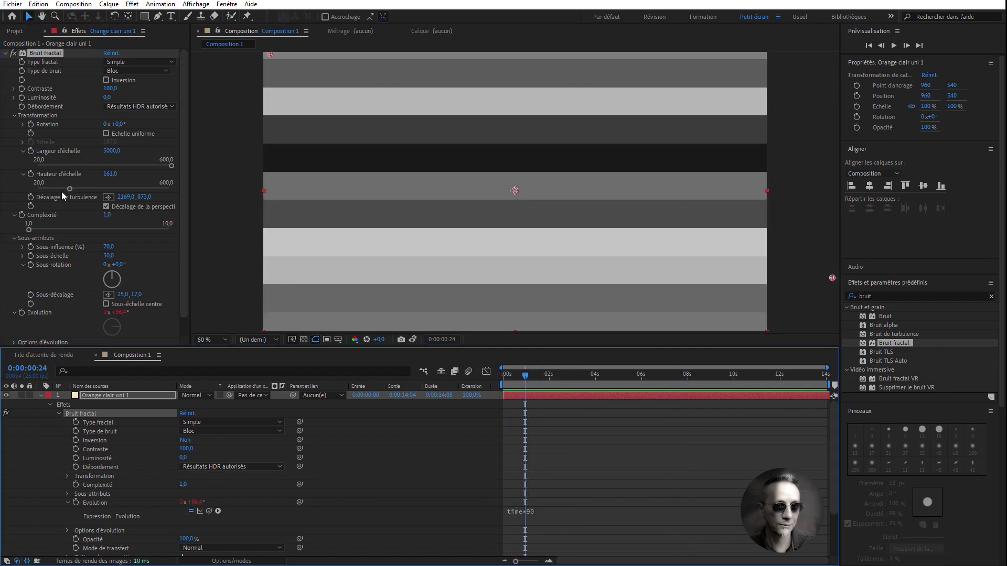
pyautogui.click(15, 115)
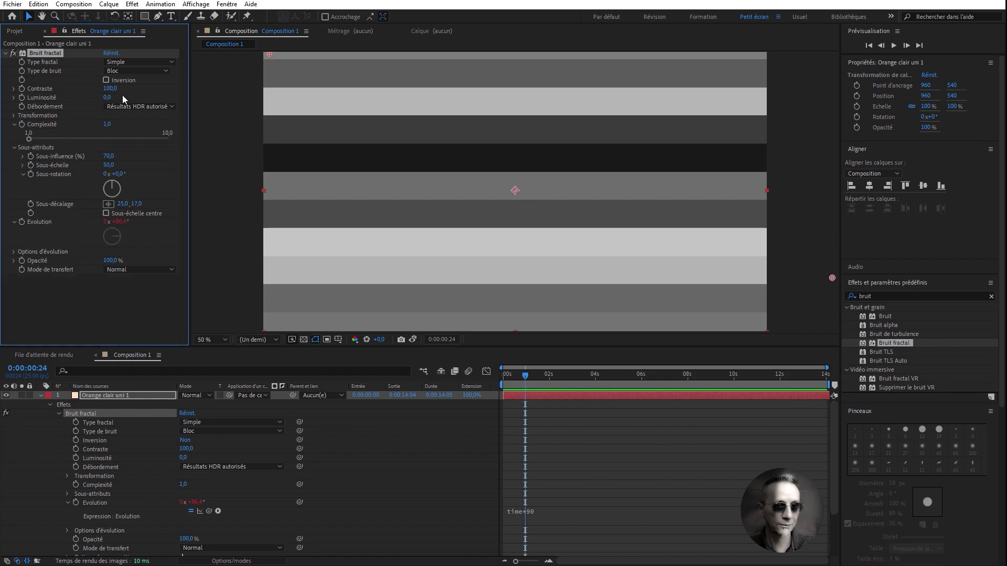
# Step: Try the Linéaire, Linéaire flou and Spline noise types while previewing, and set the Type de bruit back to Bloc
pyautogui.moveTo(110, 88); pyautogui.dragTo(151, 69)
pyautogui.click(147, 70)
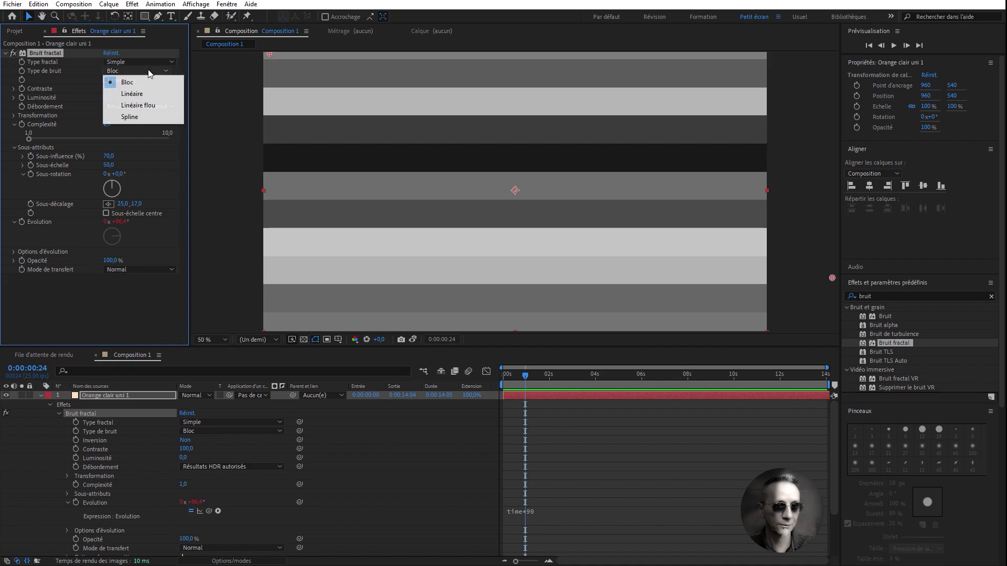
pyautogui.click(132, 93)
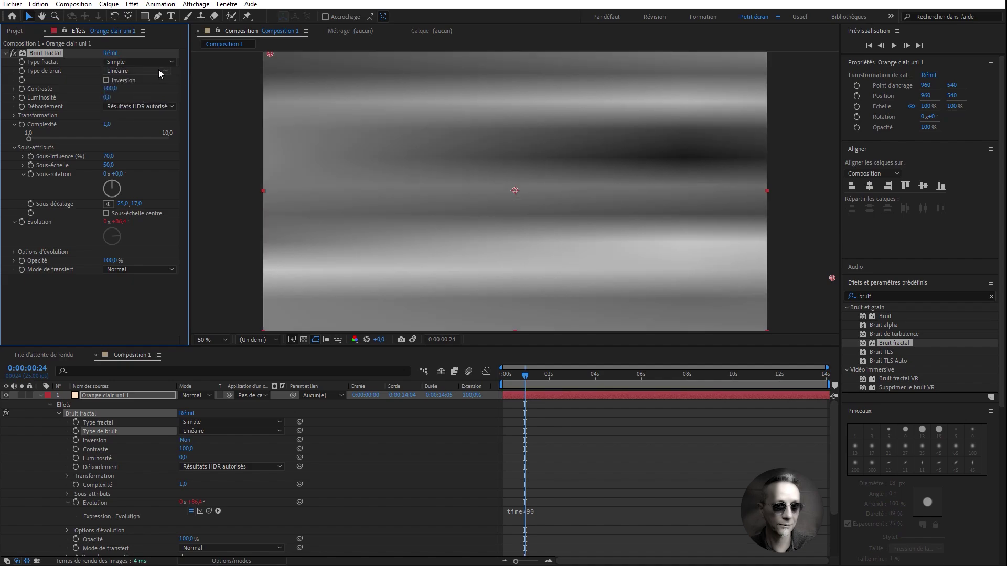
pyautogui.press('space')
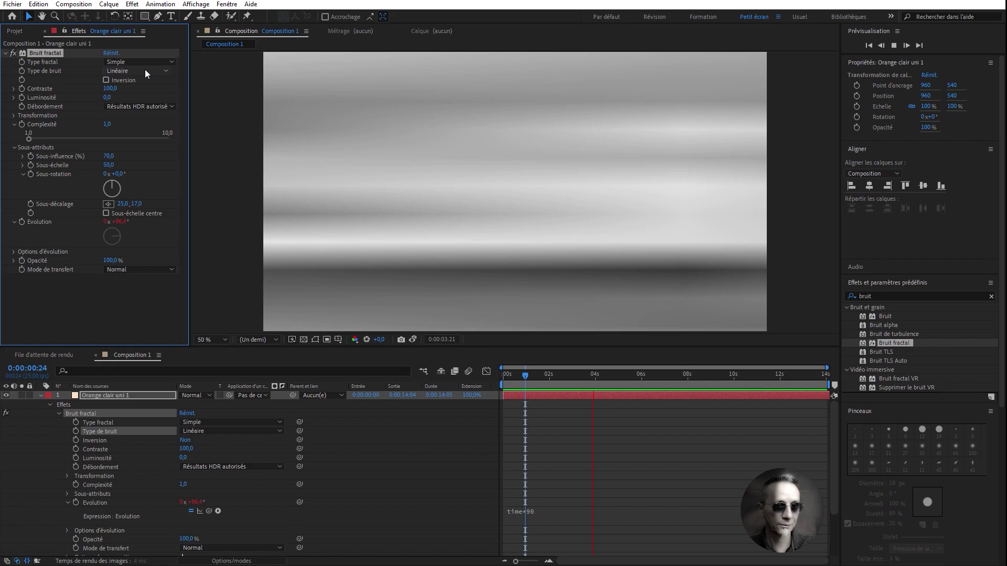
pyautogui.click(145, 70)
pyautogui.click(139, 105)
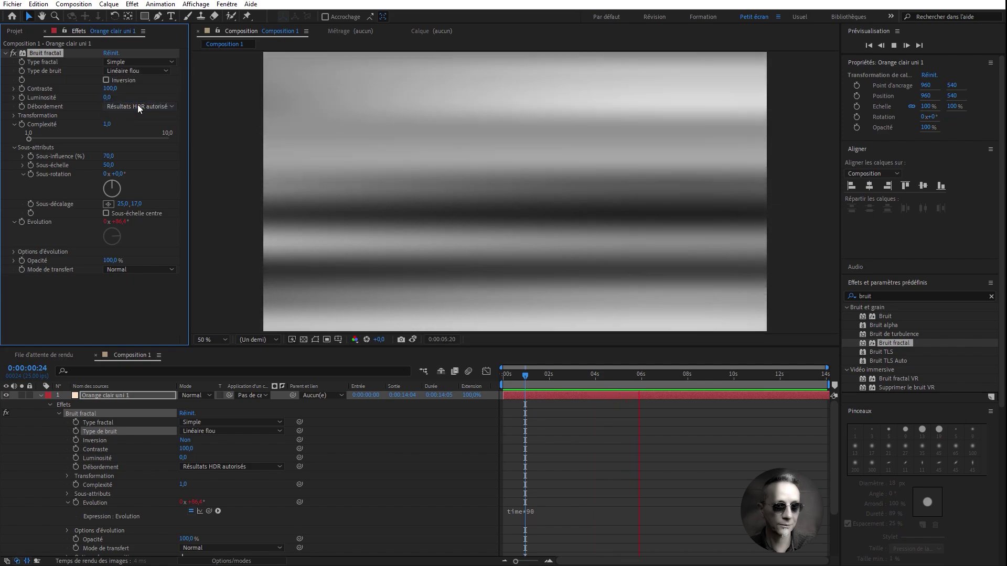
pyautogui.click(146, 68)
pyautogui.click(138, 115)
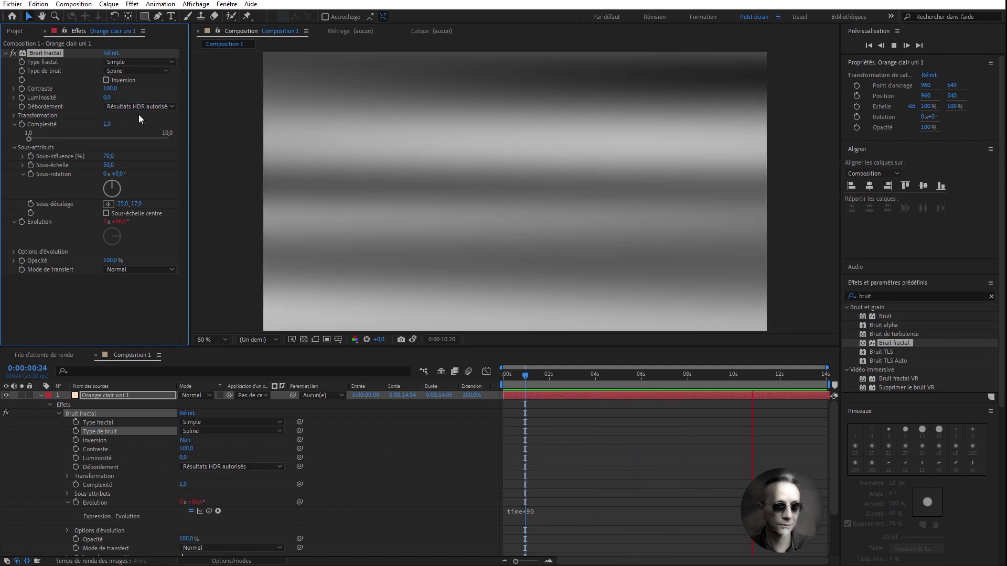
pyautogui.press('space')
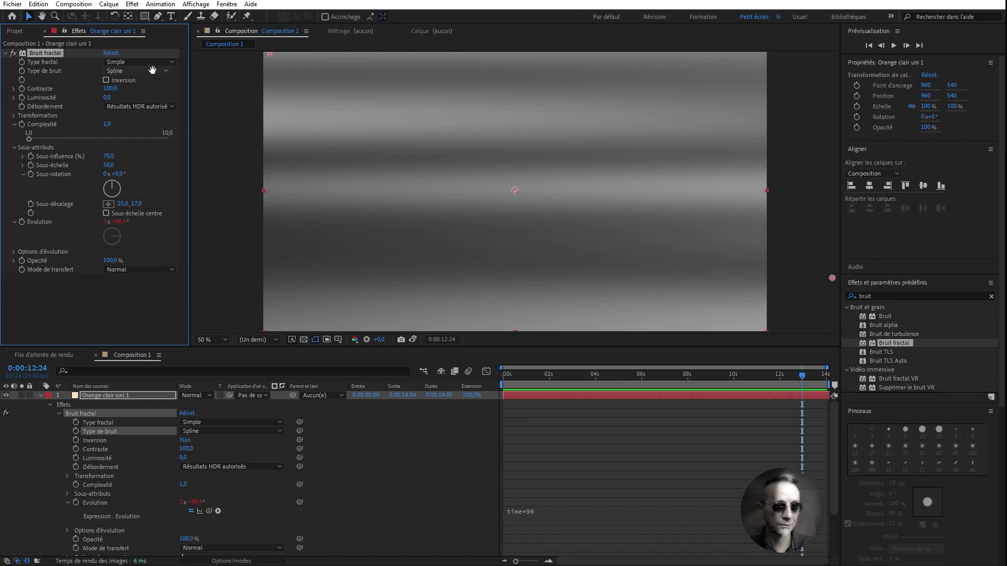
pyautogui.click(152, 70)
pyautogui.click(149, 80)
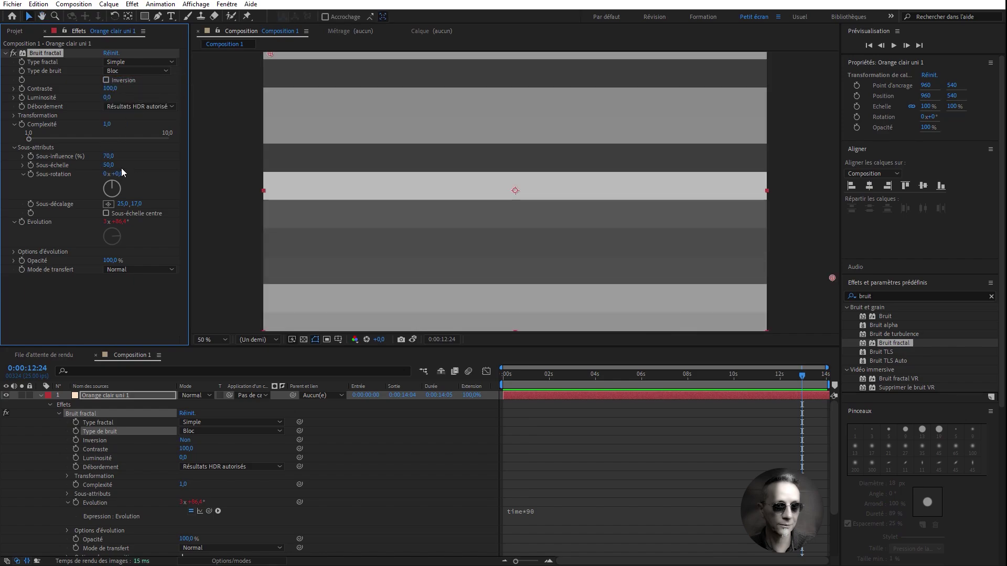
# Step: In the noise's Transformation, set the Largeur d'échelle to 200 and the Hauteur d'échelle to 4000
pyautogui.click(13, 115)
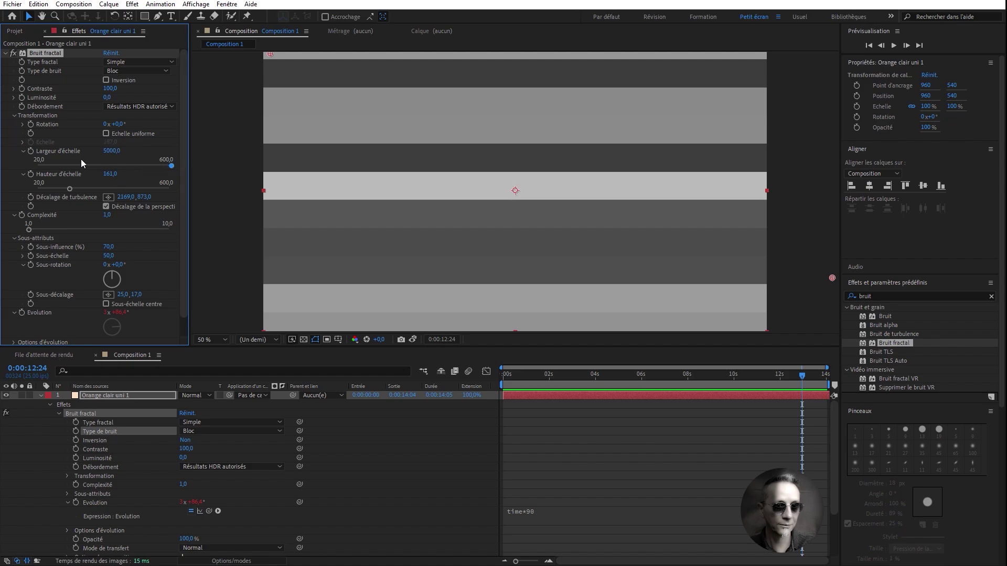
pyautogui.click(112, 151)
pyautogui.write('200')
pyautogui.press('Return')
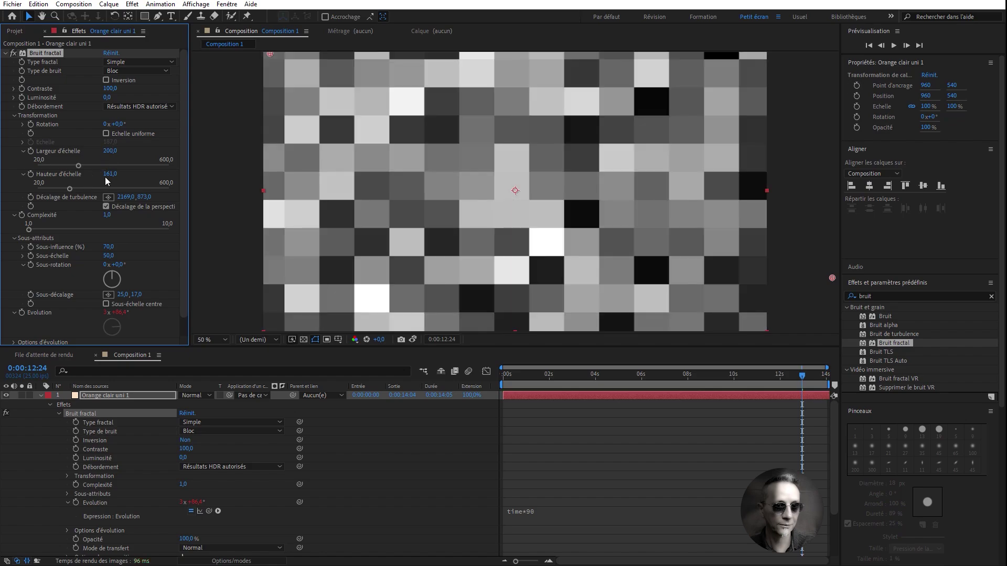
pyautogui.click(108, 173)
pyautogui.write('2')
pyautogui.press('Return')
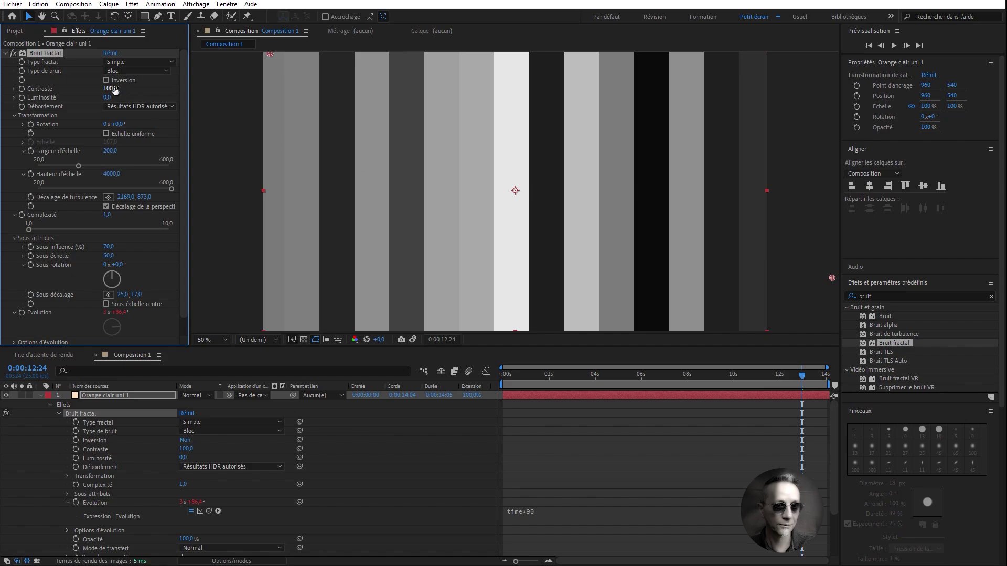
# Step: Raise the noise's Contraste to 144, switch the Type de bruit to Linéaire flou and start the preview
pyautogui.moveTo(115, 90); pyautogui.dragTo(150, 67)
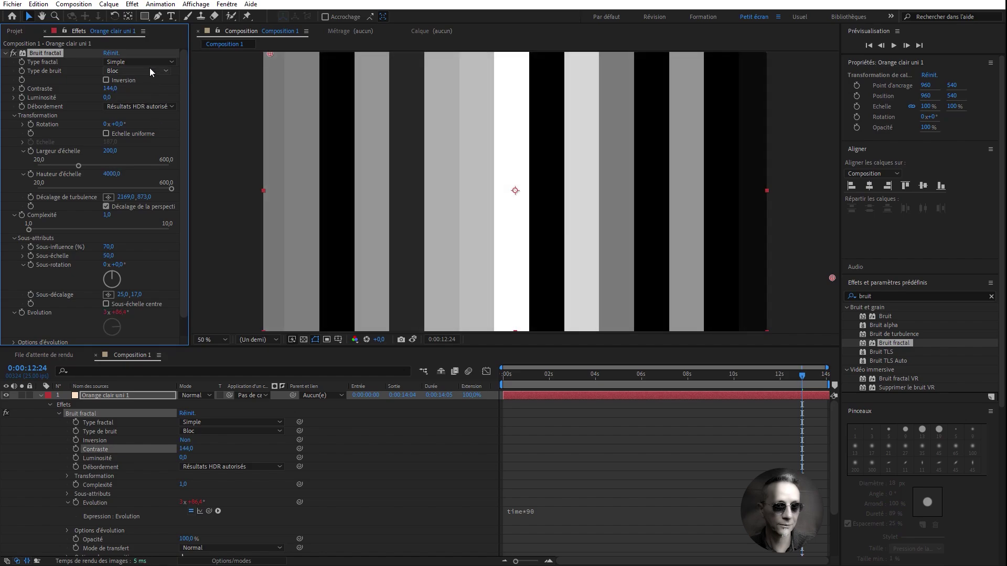
pyautogui.click(150, 69)
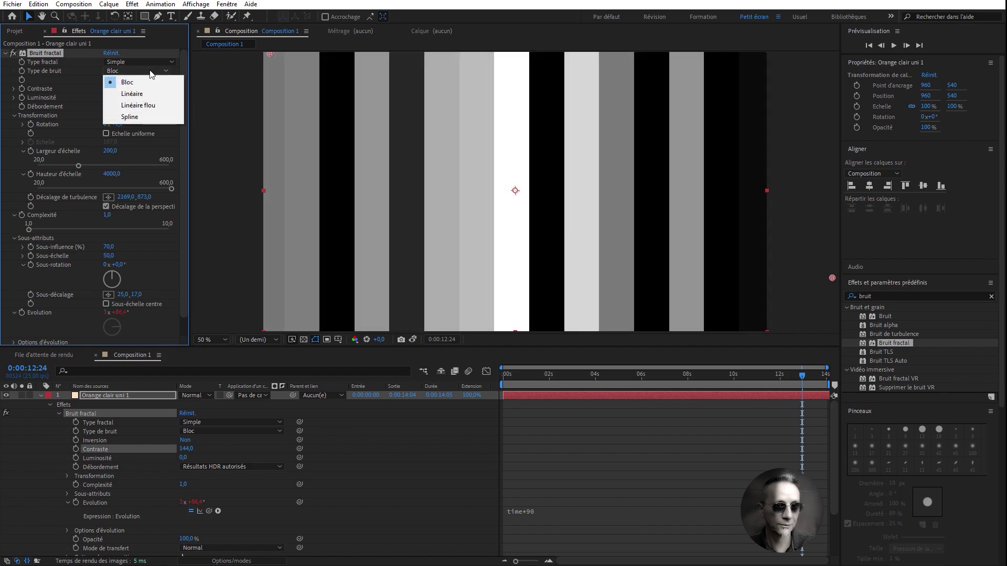
pyautogui.click(151, 105)
pyautogui.press('space')
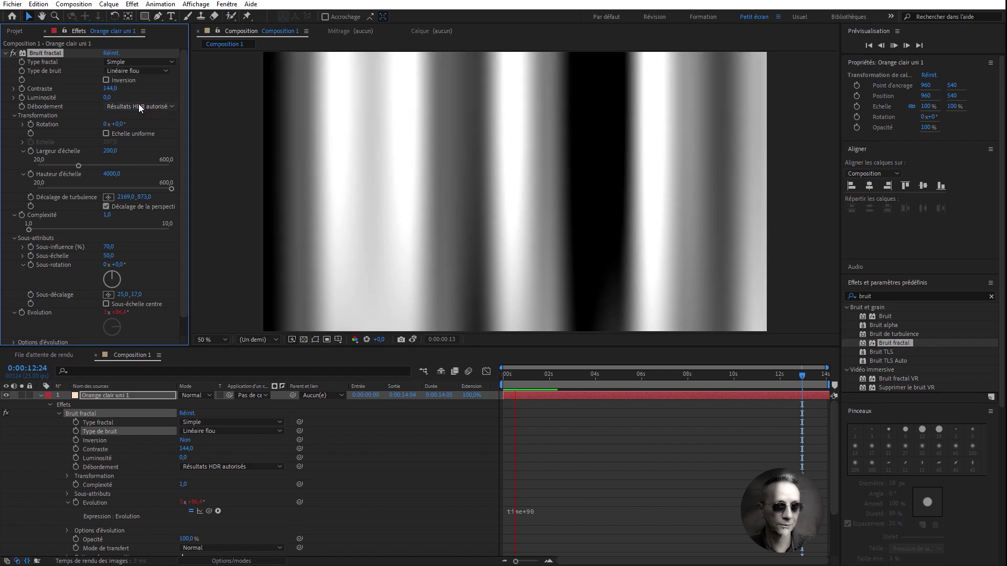
# Step: Set the Contraste to 233 and the Luminosité to -29 during the preview, and lower the Contraste to 70 after stopping at 0:00:04:10
pyautogui.moveTo(110, 91)
pyautogui.mouseDown()
pyautogui.moveTo(127, 90)
pyautogui.moveTo(96, 105)
pyautogui.mouseUp()
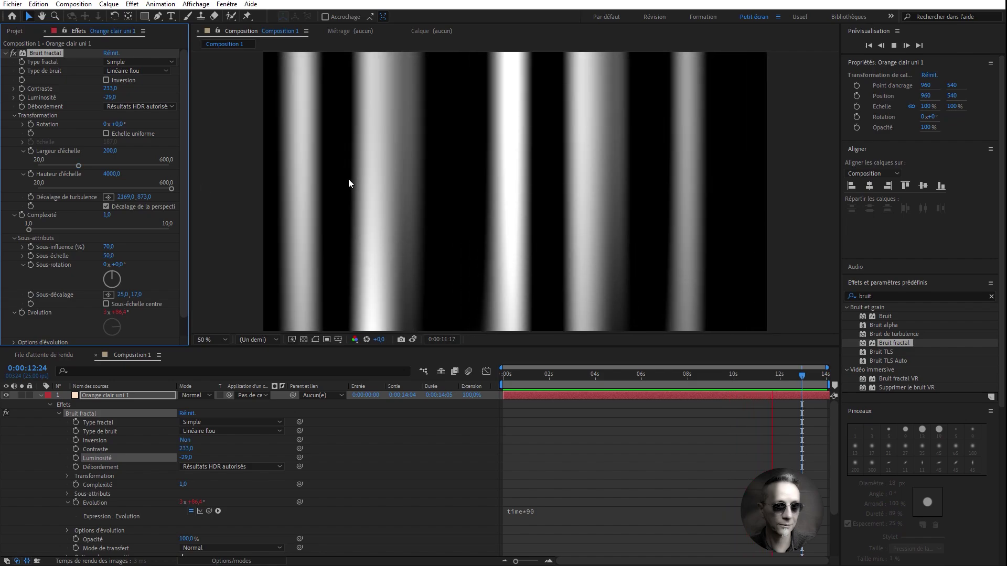
pyautogui.press('space')
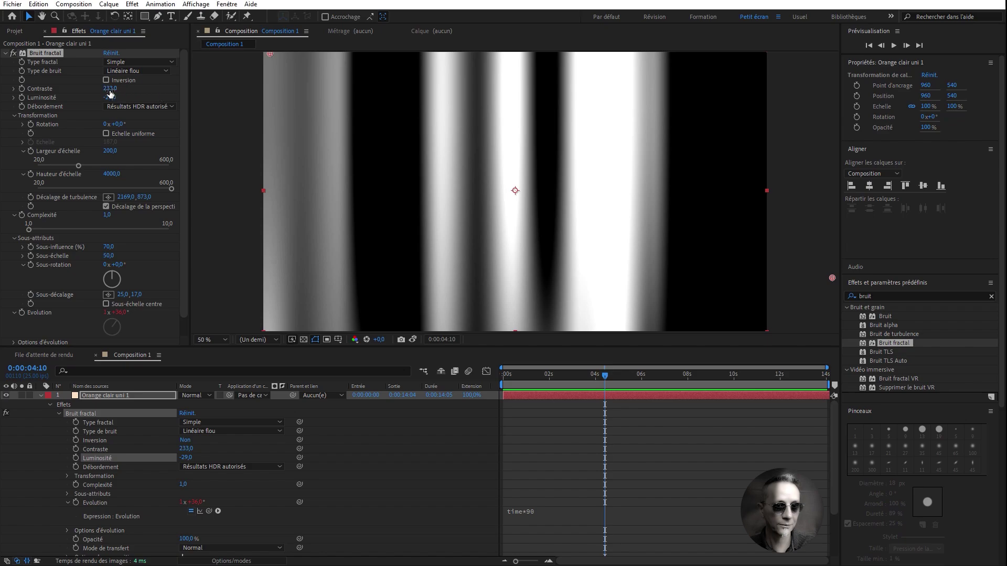
pyautogui.moveTo(110, 88); pyautogui.dragTo(27, 95)
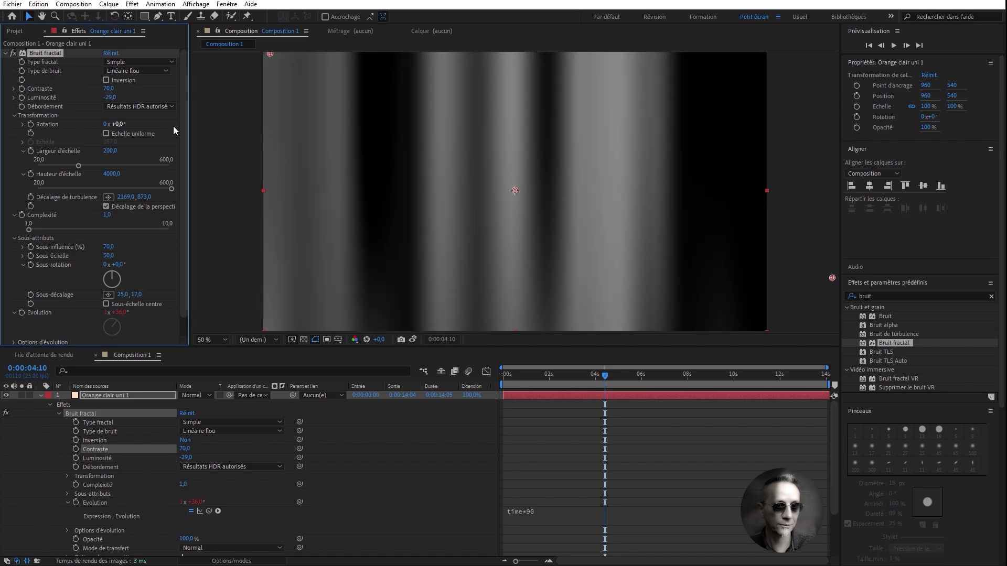
# Step: Try the Linéaire and Spline noise types on the vertical bands, and set the Type de bruit to Bloc
pyautogui.click(137, 71)
pyautogui.click(132, 93)
pyautogui.click(152, 70)
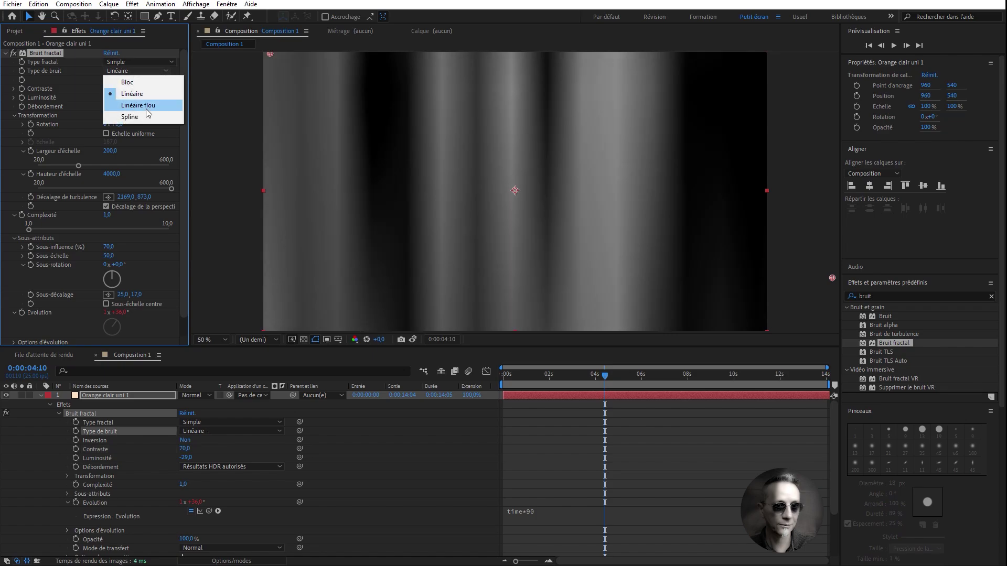
pyautogui.click(143, 116)
pyautogui.click(145, 71)
pyautogui.click(142, 82)
# Step: Try the Turbulent lisse and Dynamique fractal types on the block noise
pyautogui.click(148, 62)
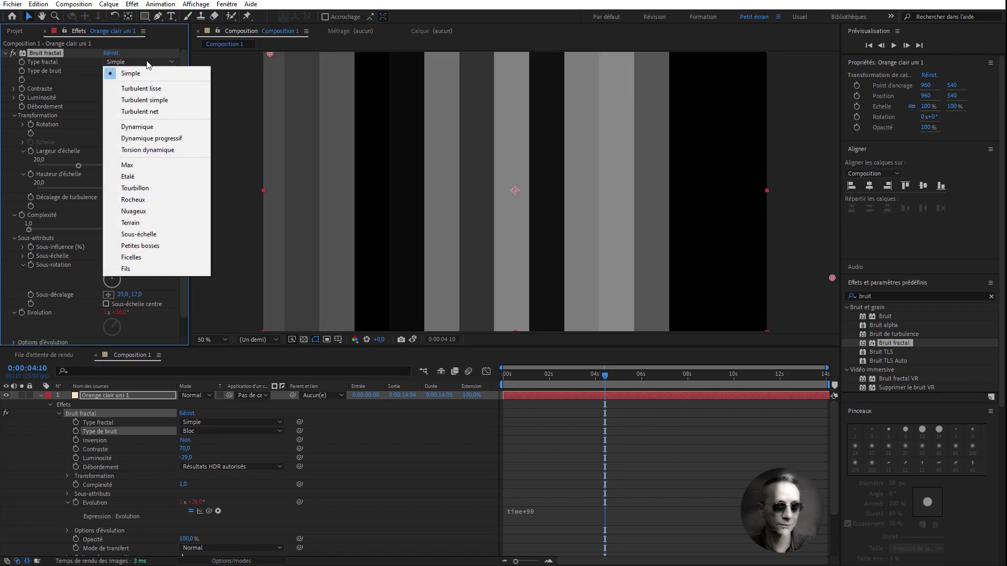
pyautogui.click(155, 88)
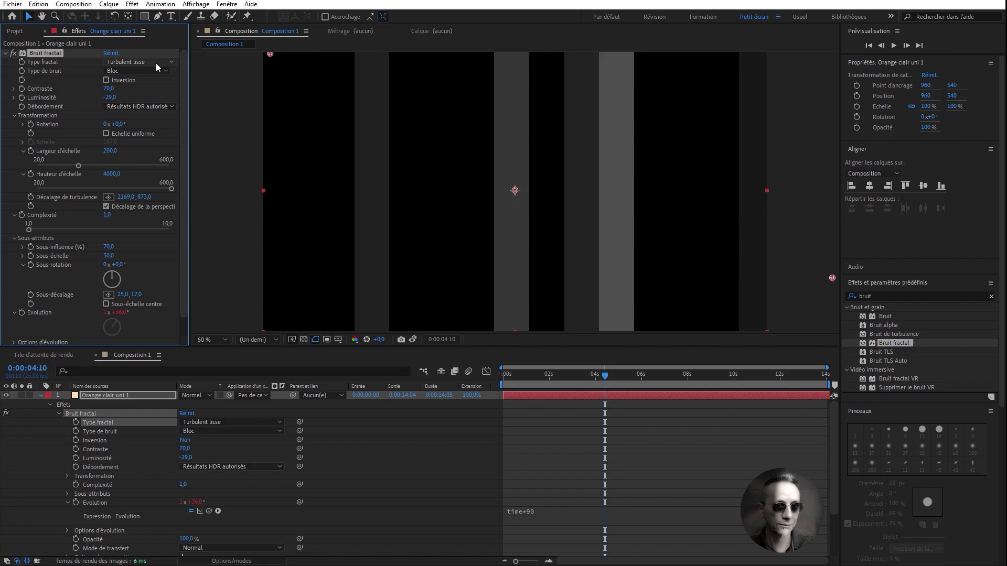
pyautogui.click(157, 63)
pyautogui.click(144, 126)
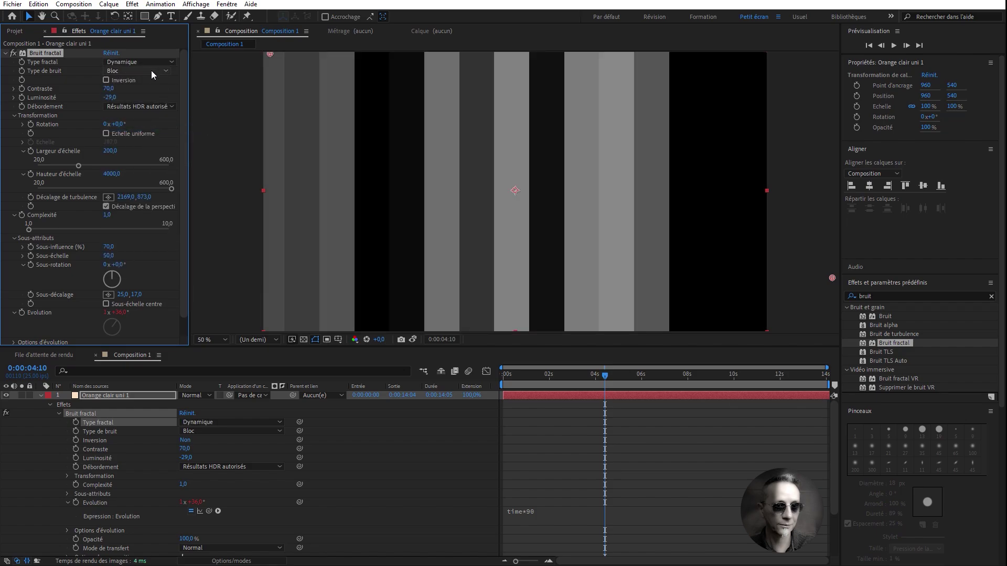
# Step: Set the Type de bruit to Linéaire flou and the Type fractal to Rocheux
pyautogui.click(151, 70)
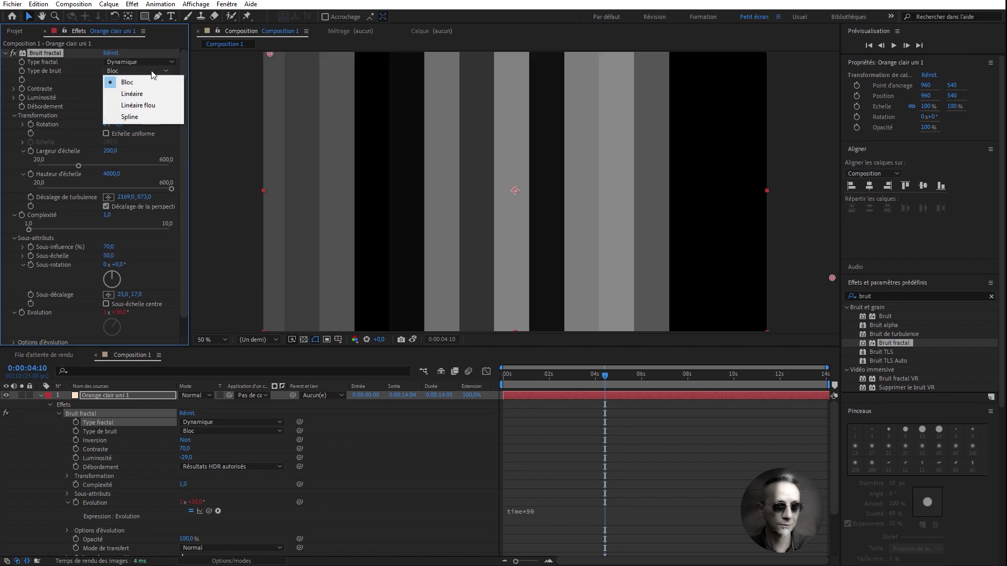
pyautogui.click(147, 104)
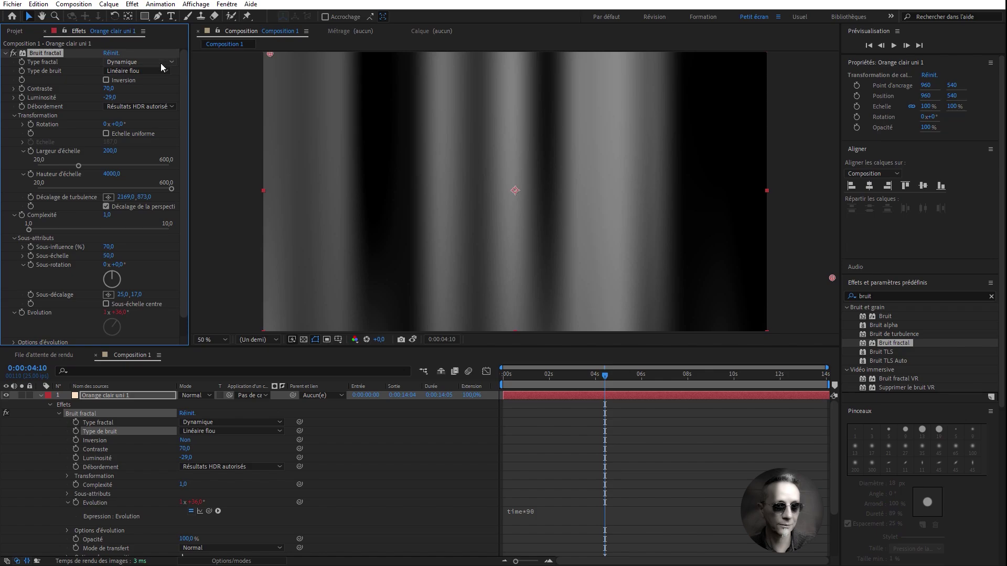
pyautogui.click(161, 63)
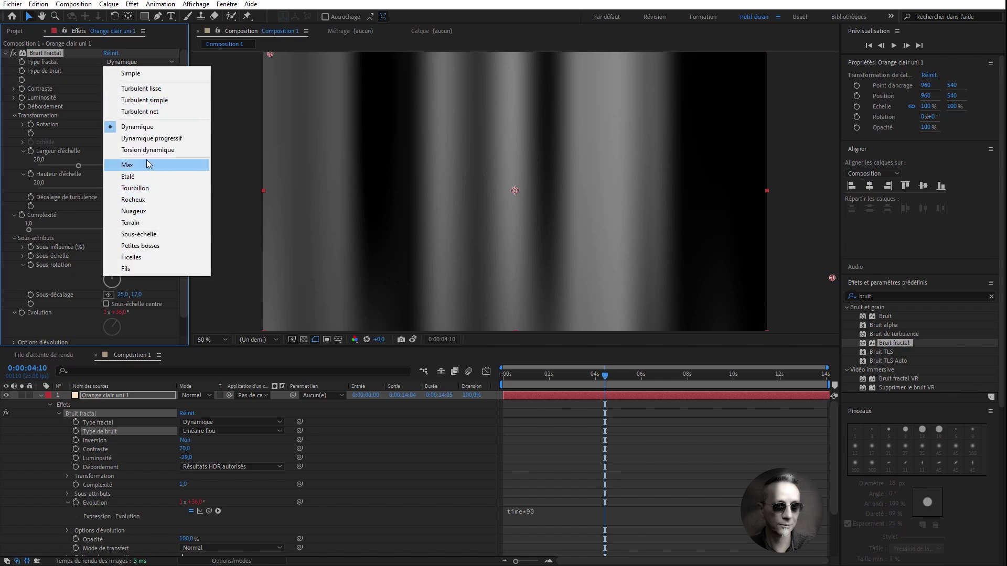
pyautogui.click(141, 200)
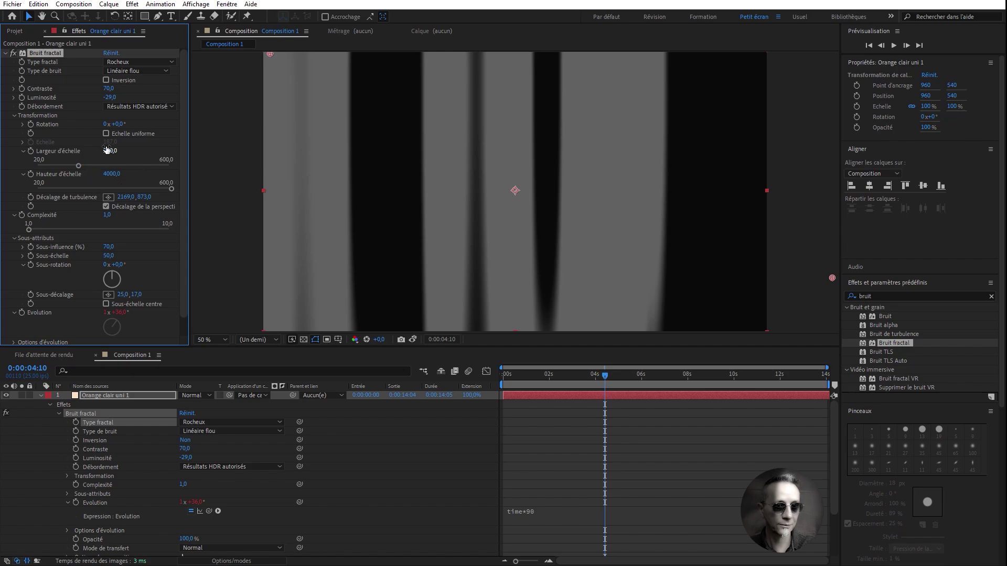
# Step: Reduce the noise's Largeur d'échelle to about 57 and its Hauteur d'échelle to about 87
pyautogui.moveTo(79, 166); pyautogui.dragTo(46, 166)
pyautogui.click(121, 188)
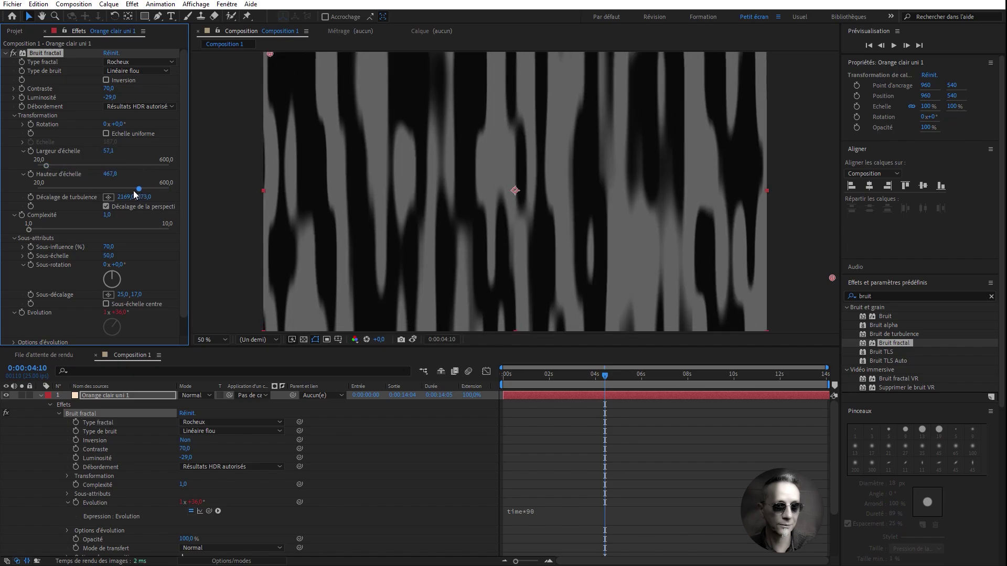
pyautogui.moveTo(121, 191); pyautogui.dragTo(54, 188)
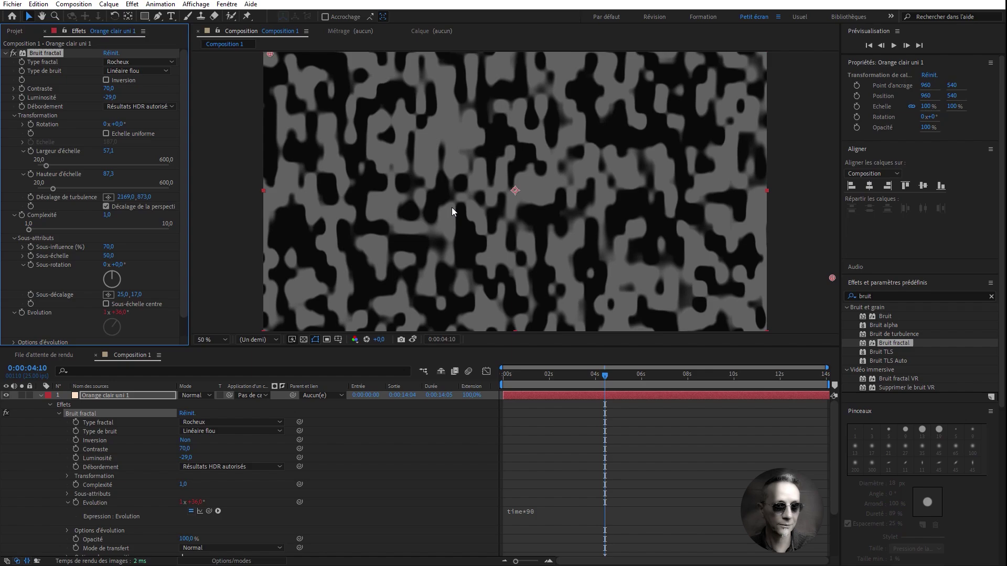
# Step: Try the Bloc noise type with the Dynamique fractal type on the stretched noise
pyautogui.click(139, 71)
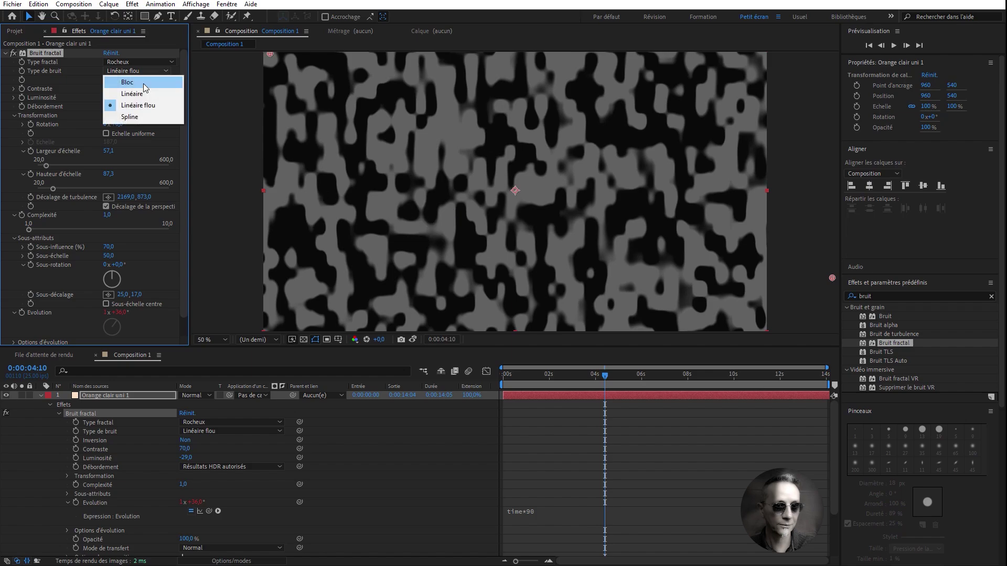
pyautogui.click(143, 84)
pyautogui.click(151, 64)
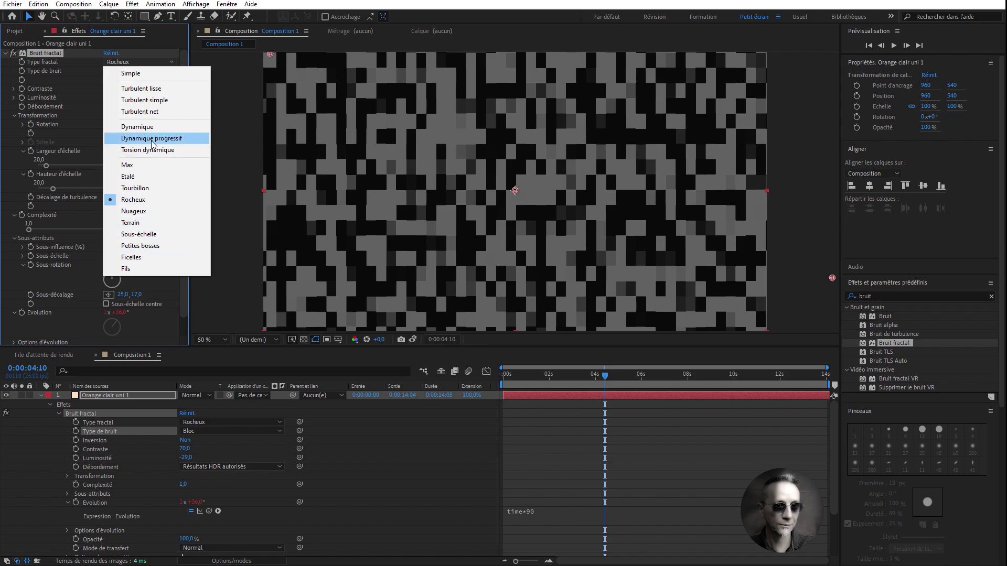
pyautogui.click(137, 126)
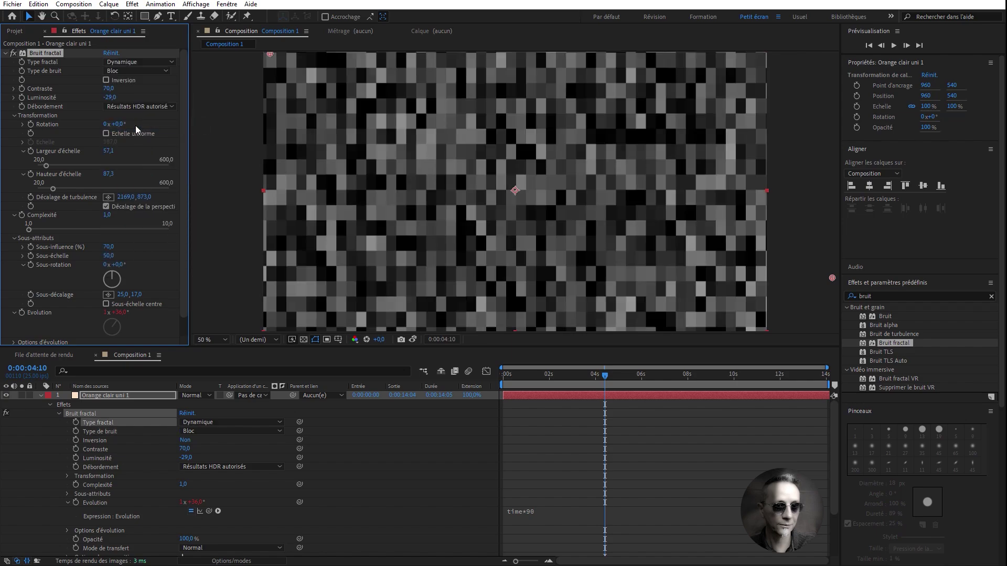
# Step: Reset the Bruit fractal effect, set its Type fractal to Turbulent lisse and increase the uniform Echelle to 112
pyautogui.click(115, 52)
pyautogui.click(147, 62)
pyautogui.click(149, 88)
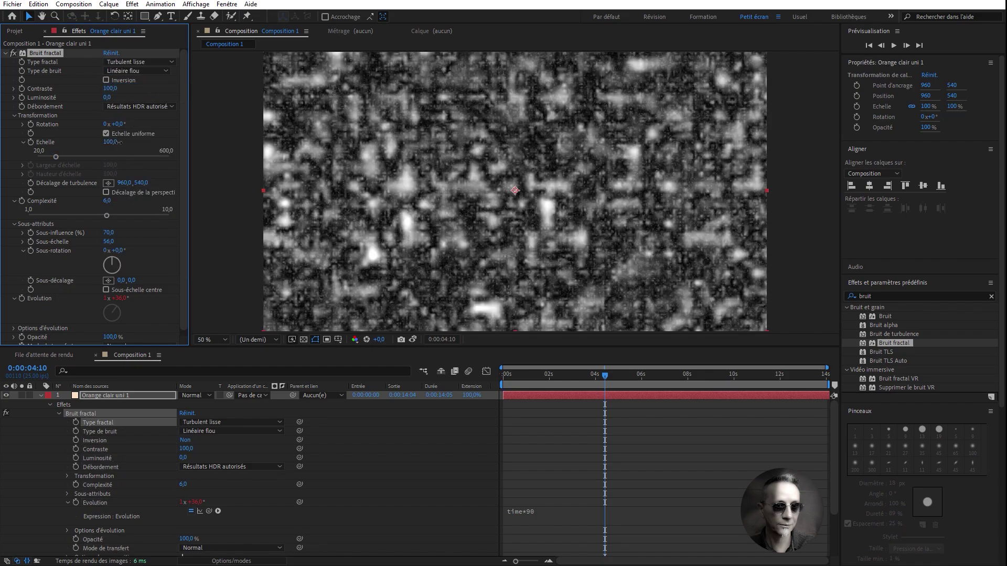
pyautogui.moveTo(109, 142); pyautogui.dragTo(115, 143)
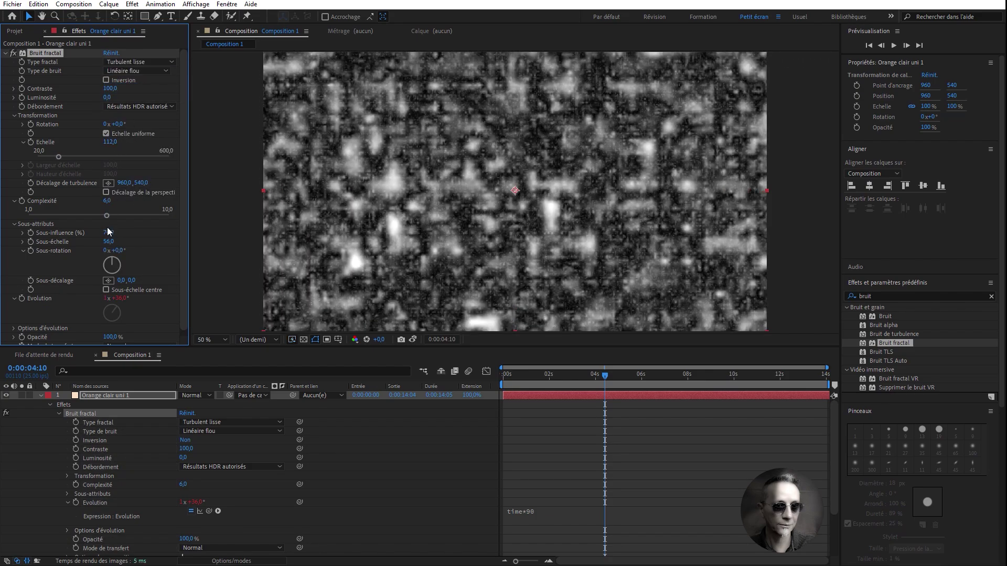
# Step: Lower the noise's Complexité to 5,7 and preview the animation
pyautogui.moveTo(108, 201); pyautogui.dragTo(83, 202)
pyautogui.press('space')
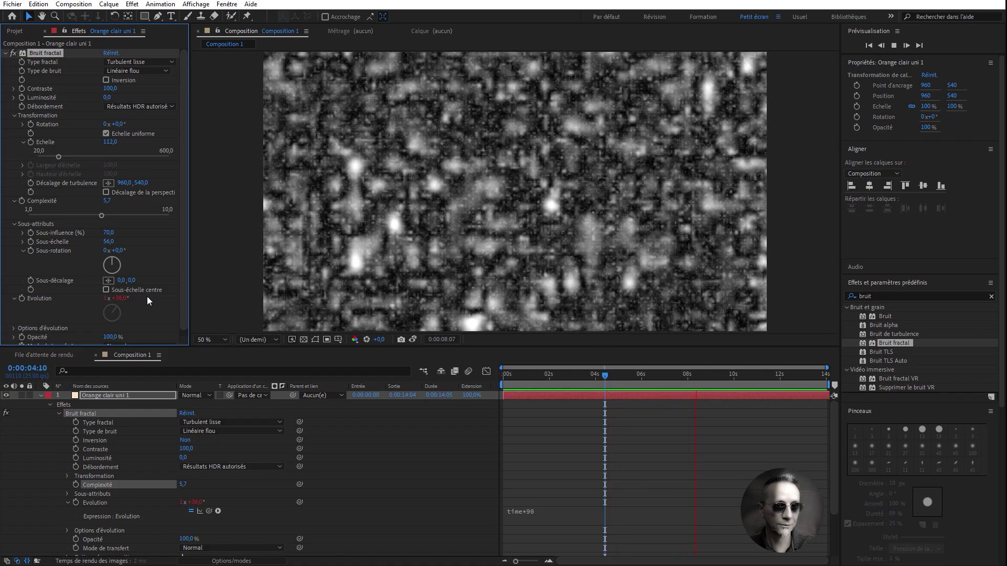
pyautogui.press('space')
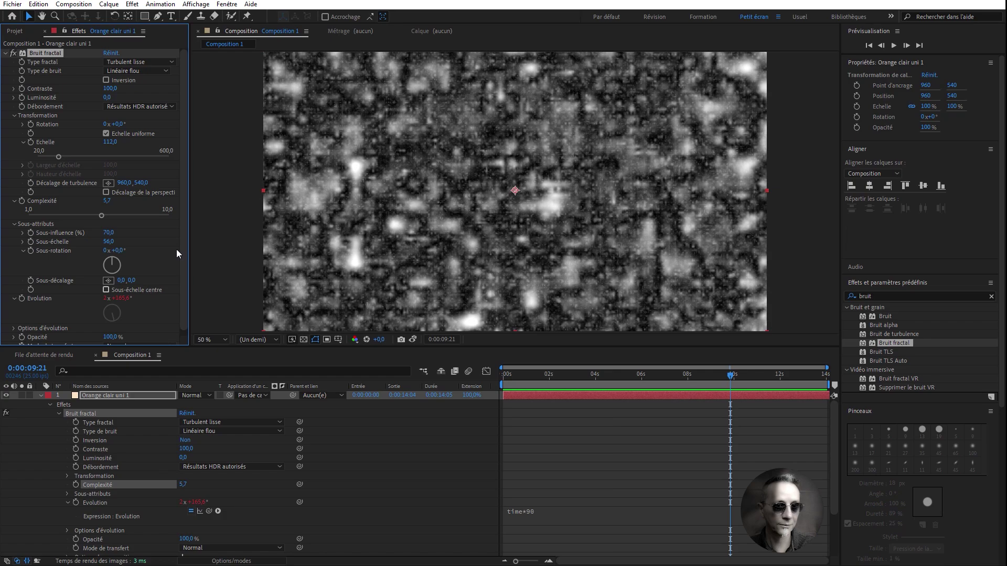
# Step: Set the Type fractal to Simple and the Type de bruit to Bloc
pyautogui.click(147, 62)
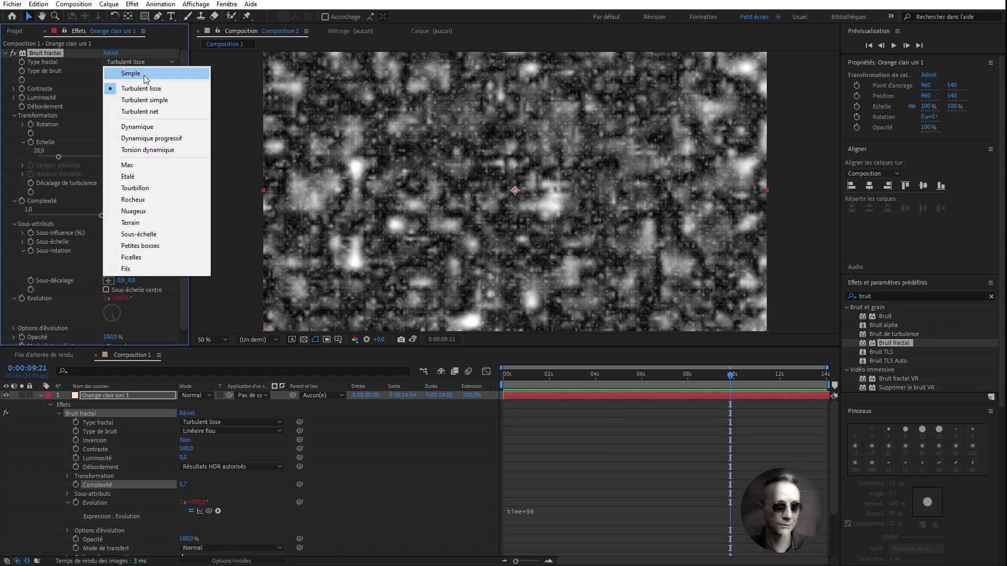
pyautogui.click(144, 75)
pyautogui.click(134, 71)
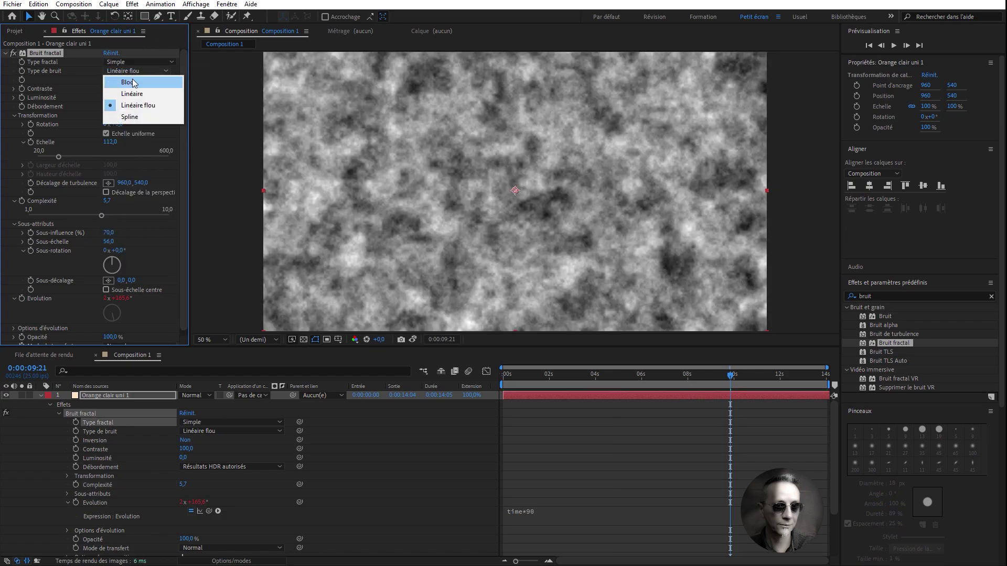
pyautogui.click(133, 83)
# Step: Set the Complexité of the block noise to 3
pyautogui.click(109, 201)
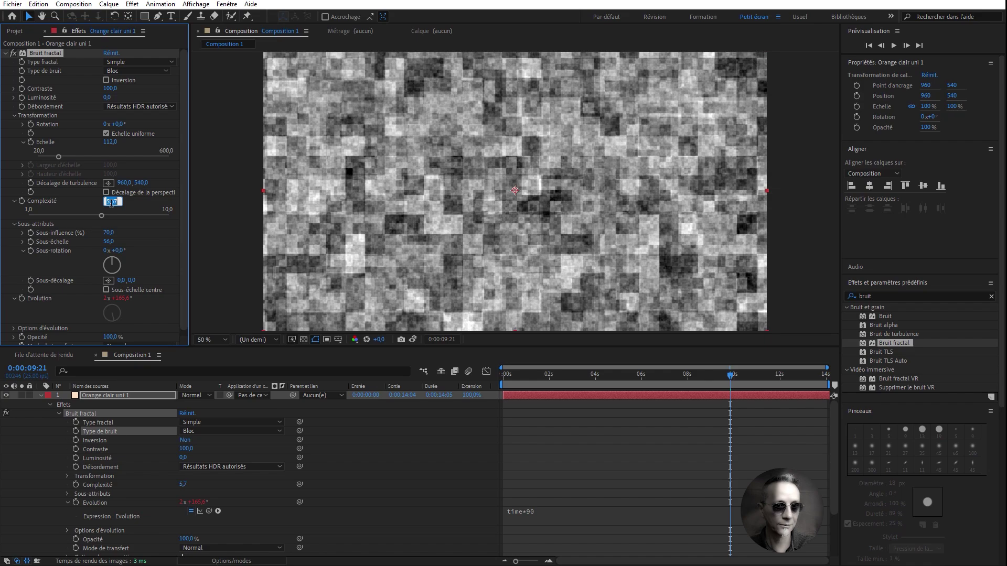
pyautogui.write('3')
pyautogui.press('Return')
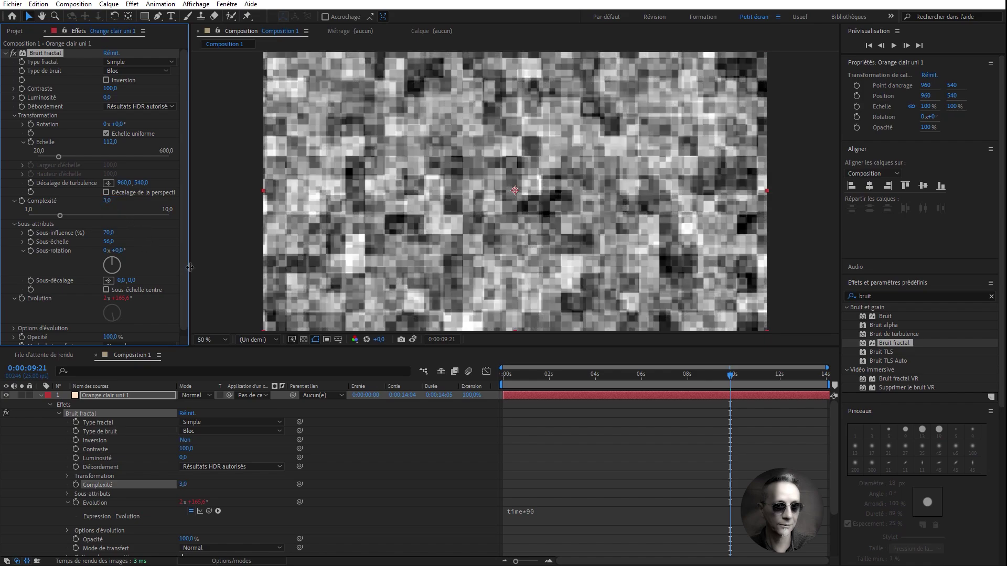
# Step: Add a Décalage de turbulence keyframe at 0:00:00:00 and show only the layer's keyframed properties in the timeline
pyautogui.moveTo(531, 372); pyautogui.dragTo(491, 380)
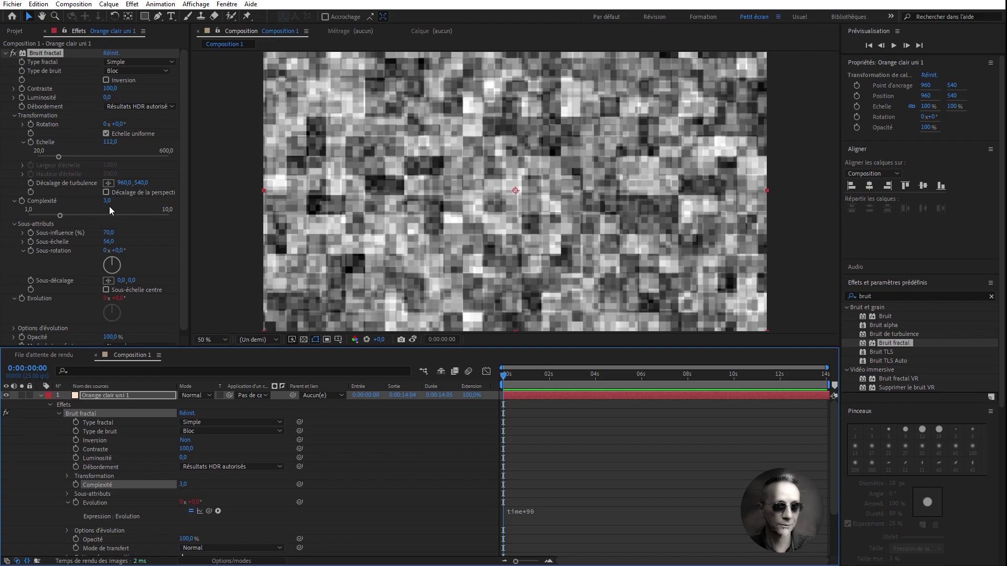
pyautogui.click(30, 185)
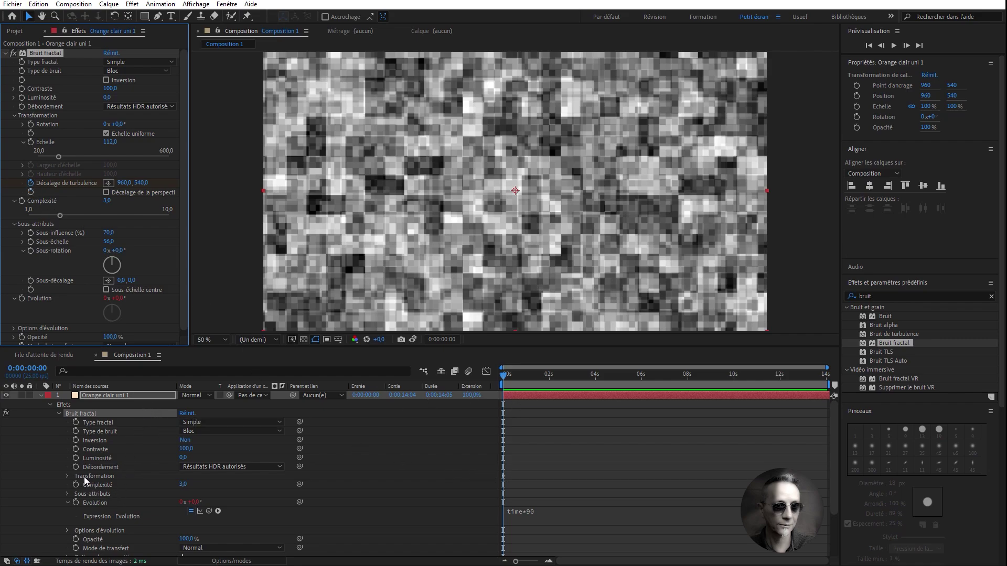
pyautogui.click(577, 394)
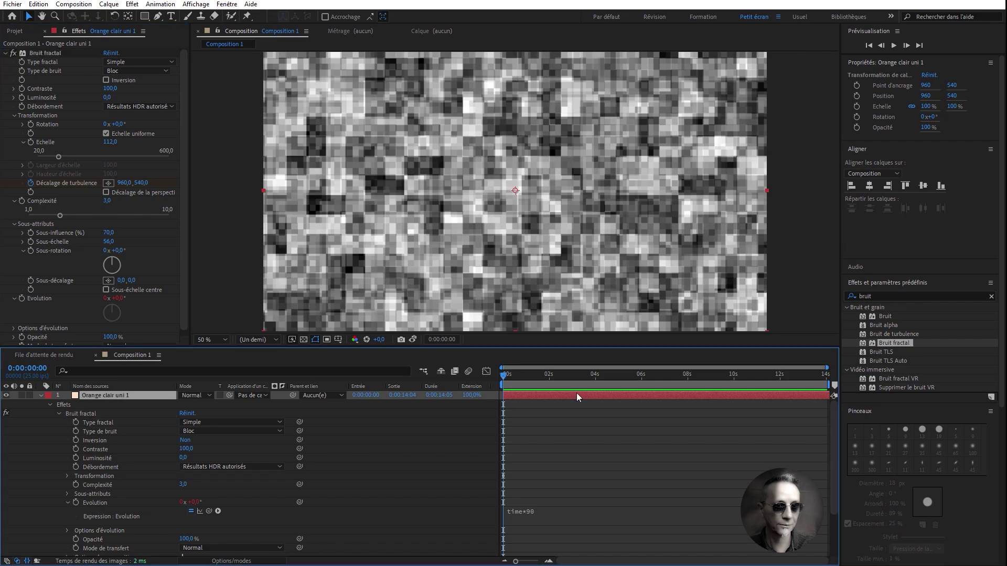
pyautogui.press('u')
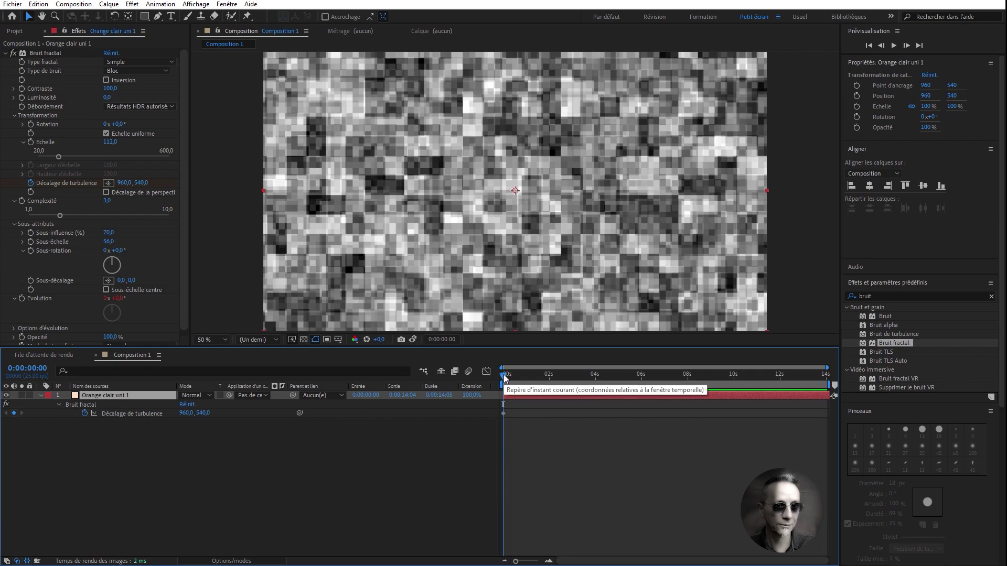
# Step: At 0:00:14:00, set the horizontal Décalage de turbulence to 960*4 and enable the perspective offset option
pyautogui.moveTo(505, 379); pyautogui.dragTo(835, 413)
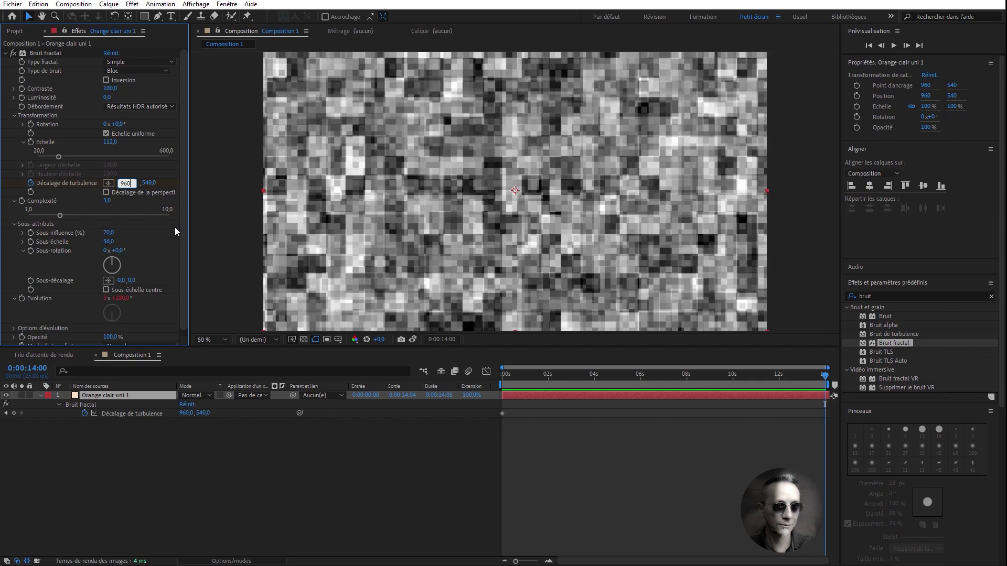
pyautogui.write('*4')
pyautogui.press('Return')
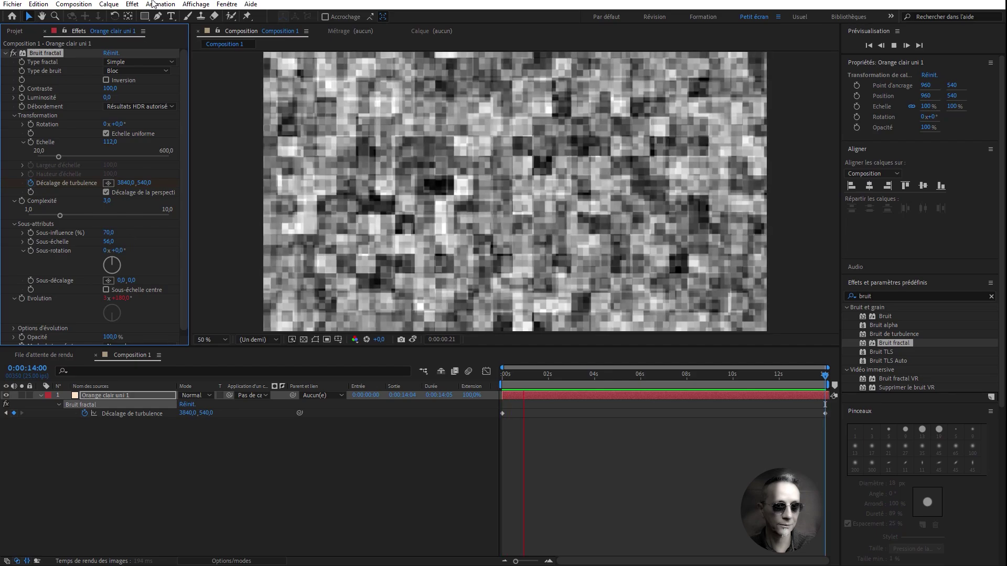
# Step: Try the Linéaire flou noise type with the Dynamique fractal type during playback
pyautogui.click(131, 72)
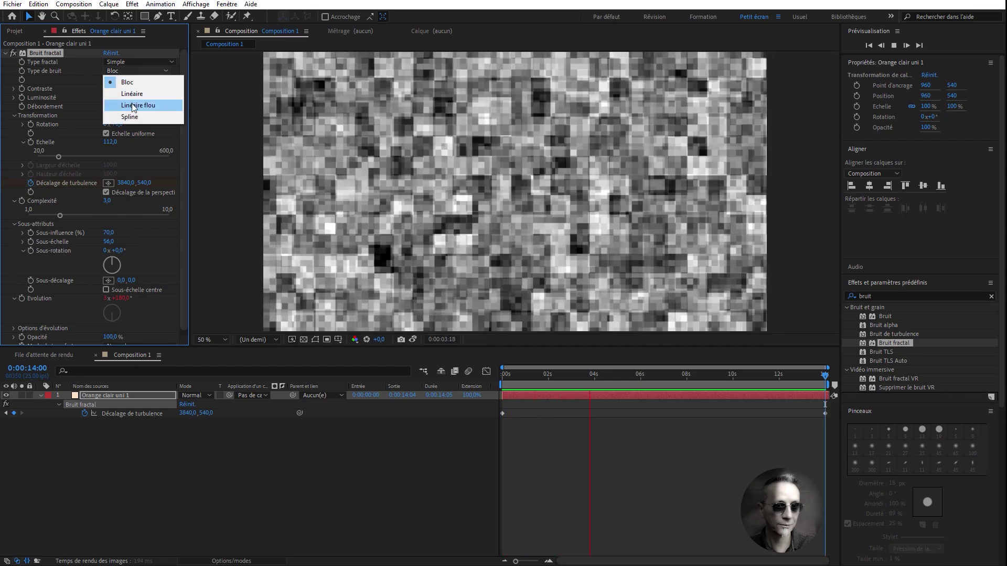
pyautogui.click(136, 105)
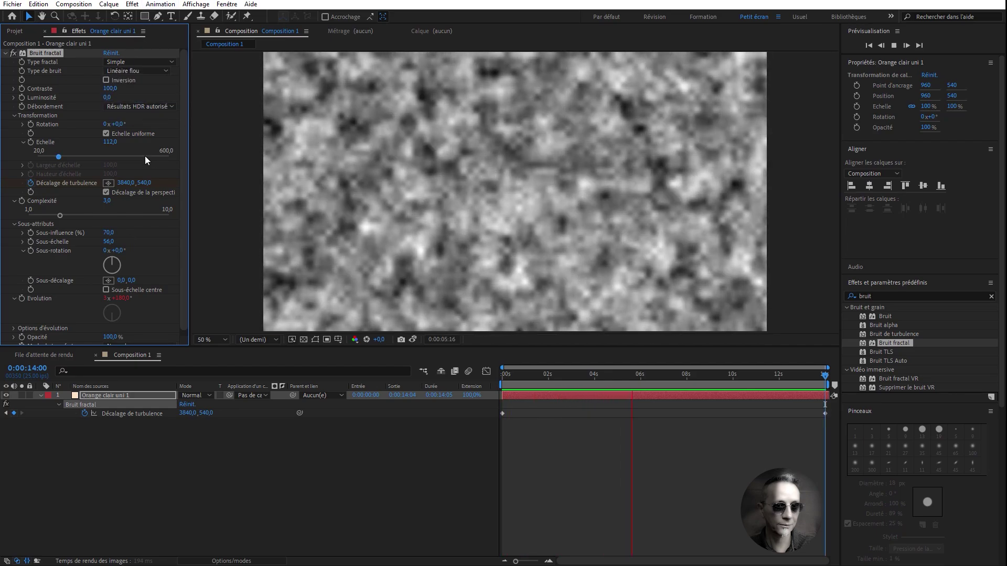
pyautogui.click(162, 61)
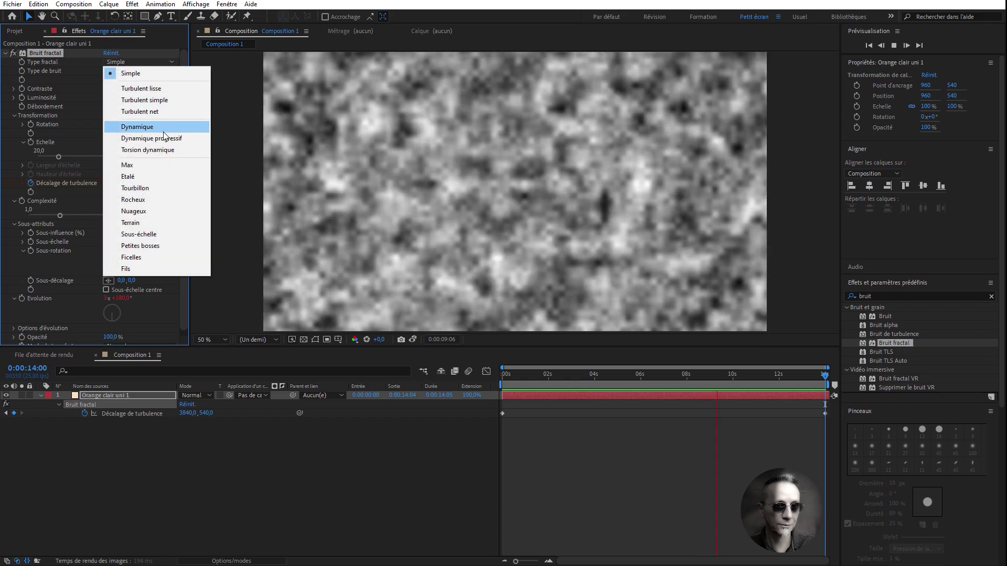
pyautogui.click(160, 128)
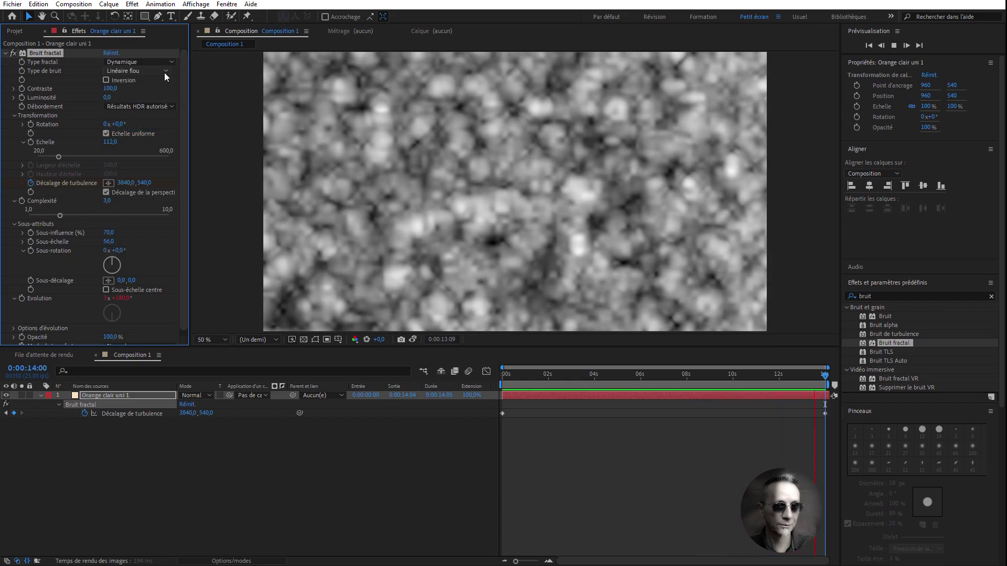
# Step: Try the Torsion dynamique and Rocheux fractal types on the moving noise
pyautogui.click(162, 70)
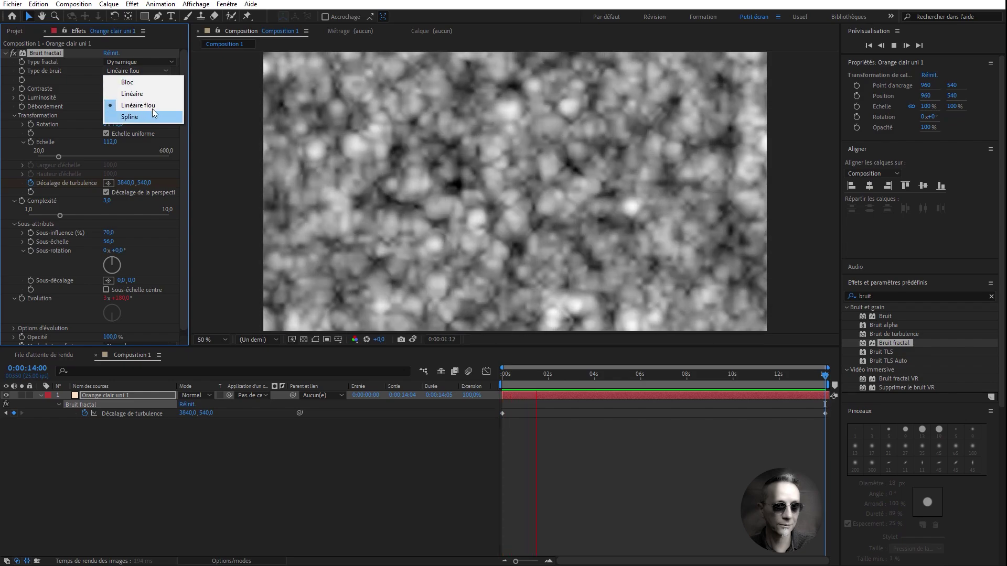
pyautogui.click(152, 63)
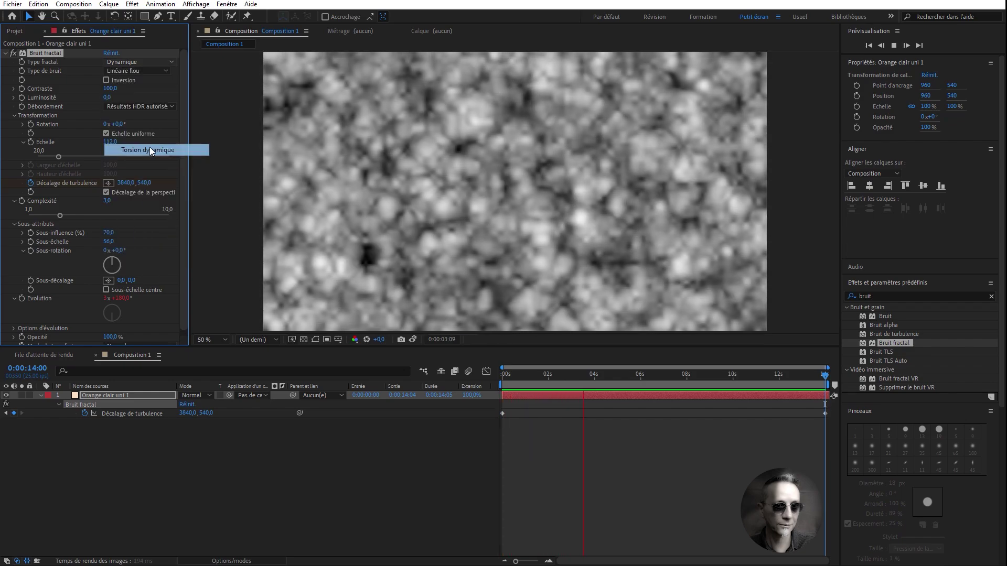
pyautogui.click(150, 150)
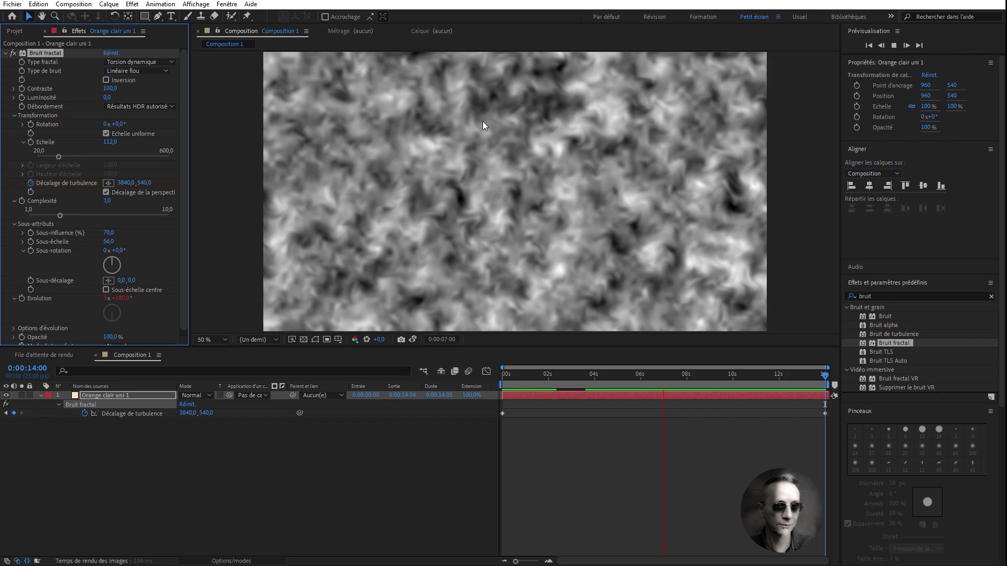
pyautogui.click(142, 62)
pyautogui.click(145, 199)
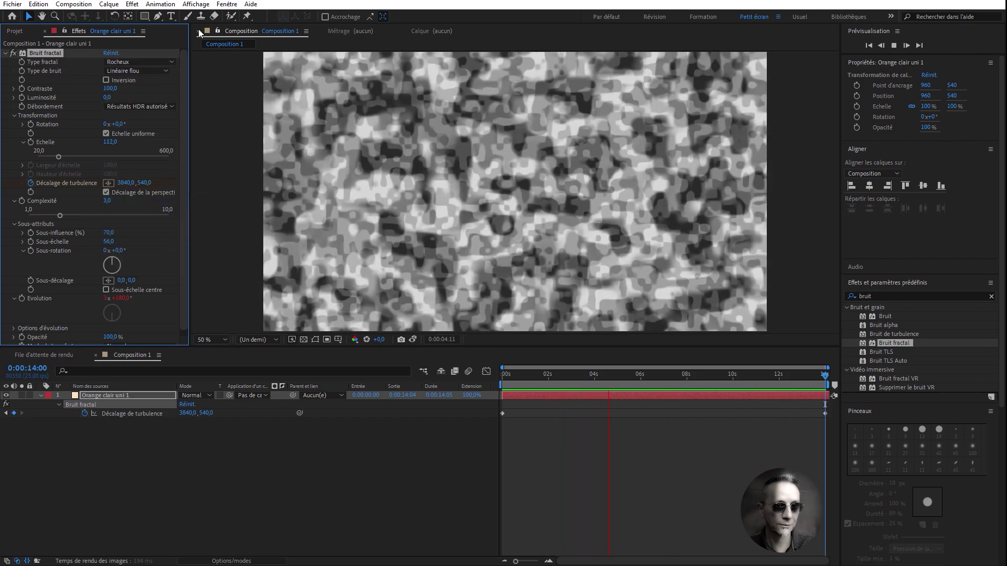
# Step: Apply the Trichrome colour correction effect to the solid layer and set its Tons moyens colour to purple
pyautogui.click(132, 4)
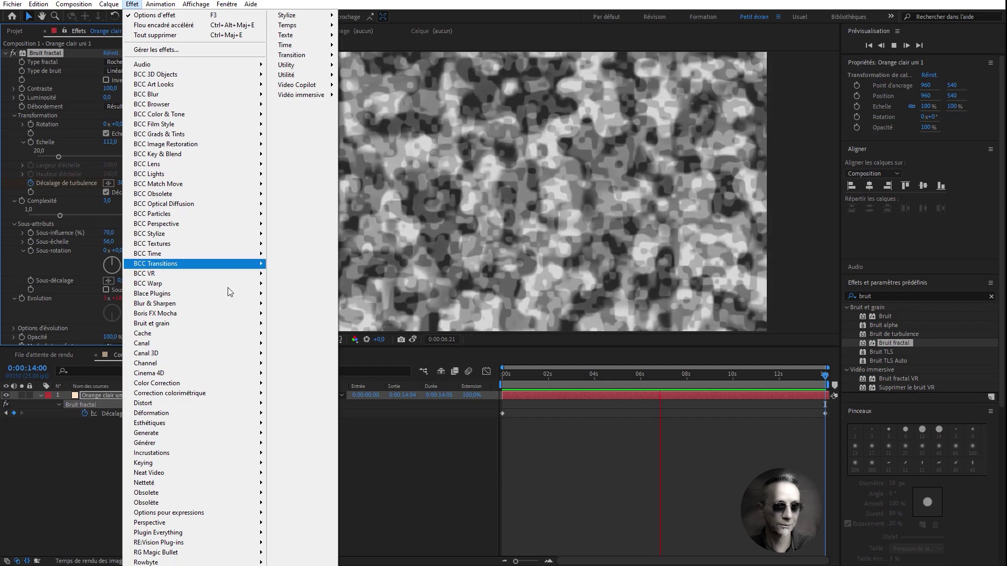
pyautogui.moveTo(231, 393)
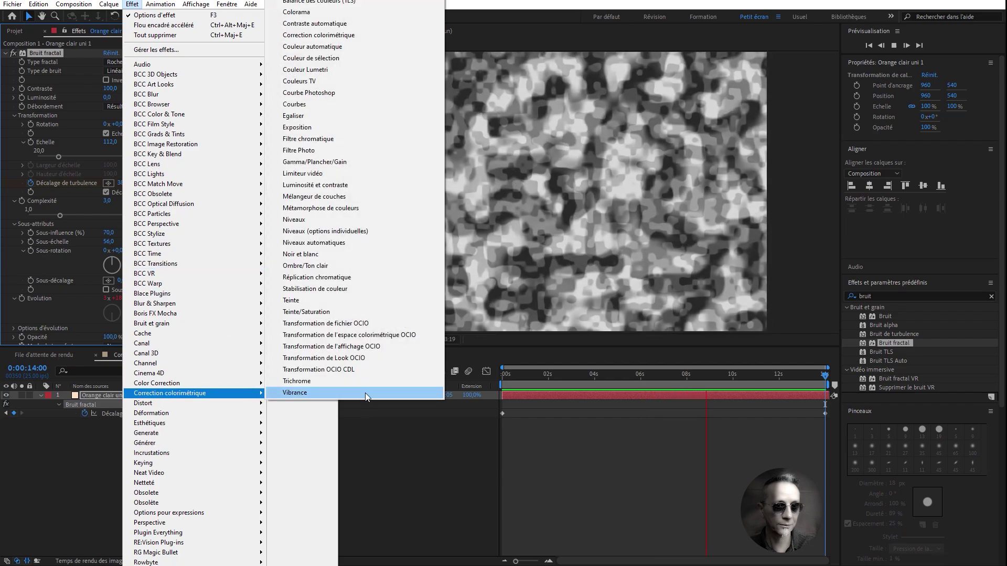
pyautogui.click(348, 382)
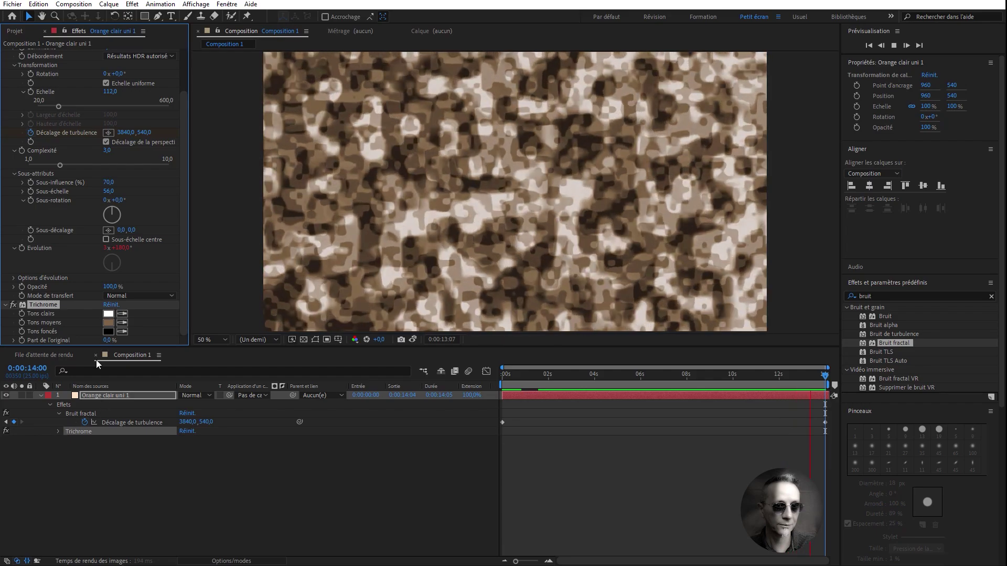
pyautogui.click(108, 321)
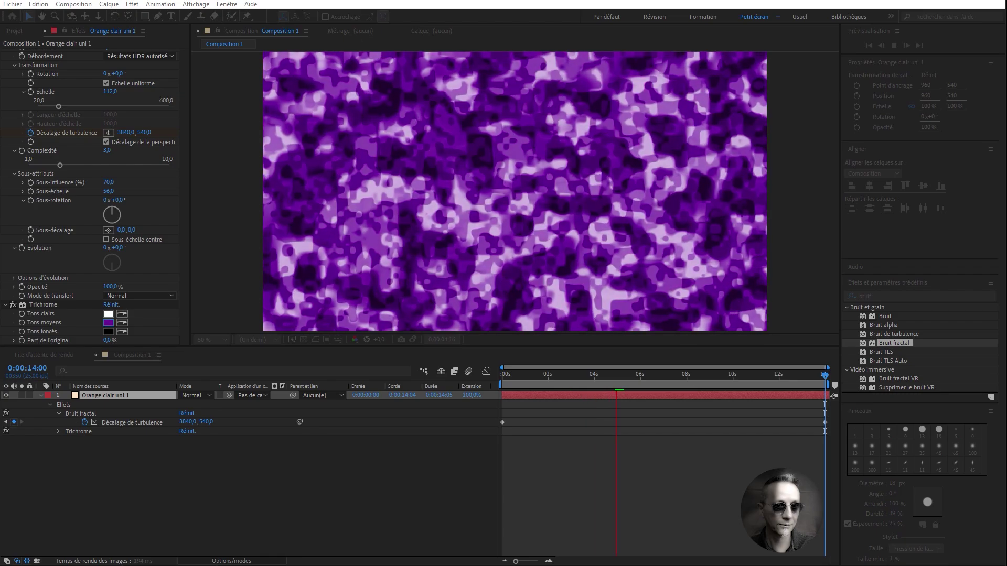
pyautogui.press('Return')
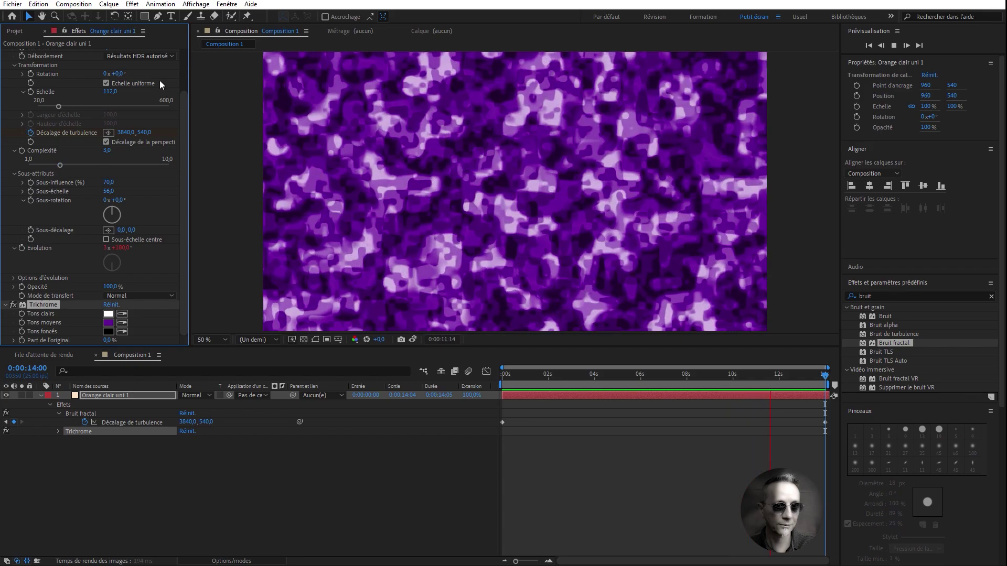
# Step: Set the coloured noise's Type fractal to Simple and its Type de bruit to Bloc
pyautogui.scroll(2, 158, 79)
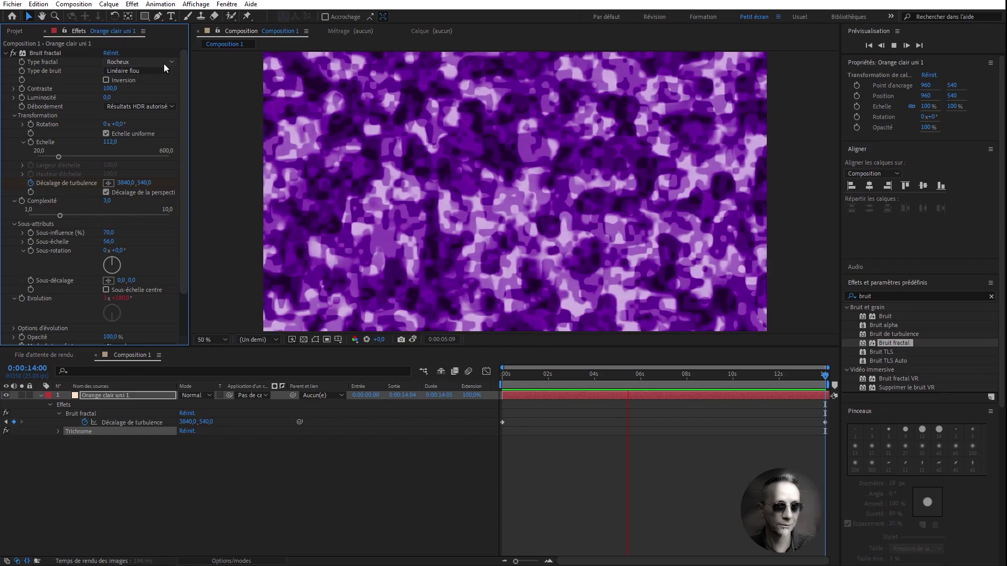
pyautogui.click(168, 62)
pyautogui.click(164, 73)
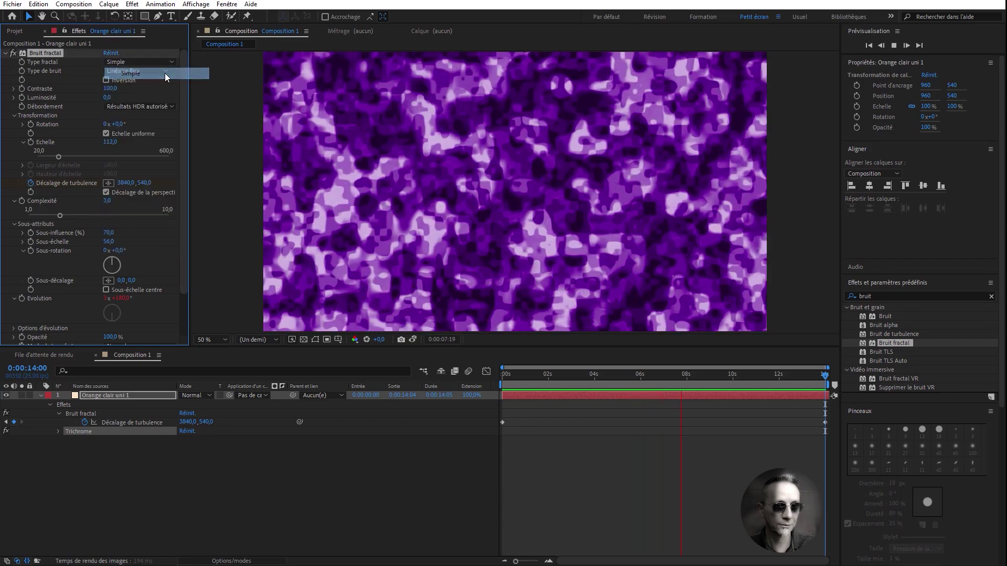
pyautogui.click(162, 71)
pyautogui.click(152, 84)
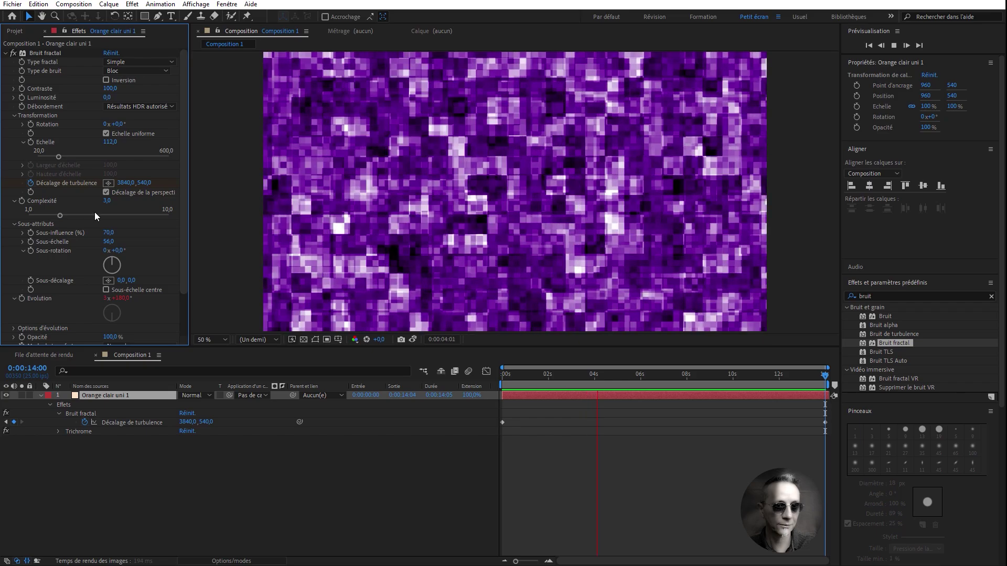
# Step: Try a Complexité of 4,7 on the purple block noise, and reduce it to 1,9
pyautogui.click(87, 215)
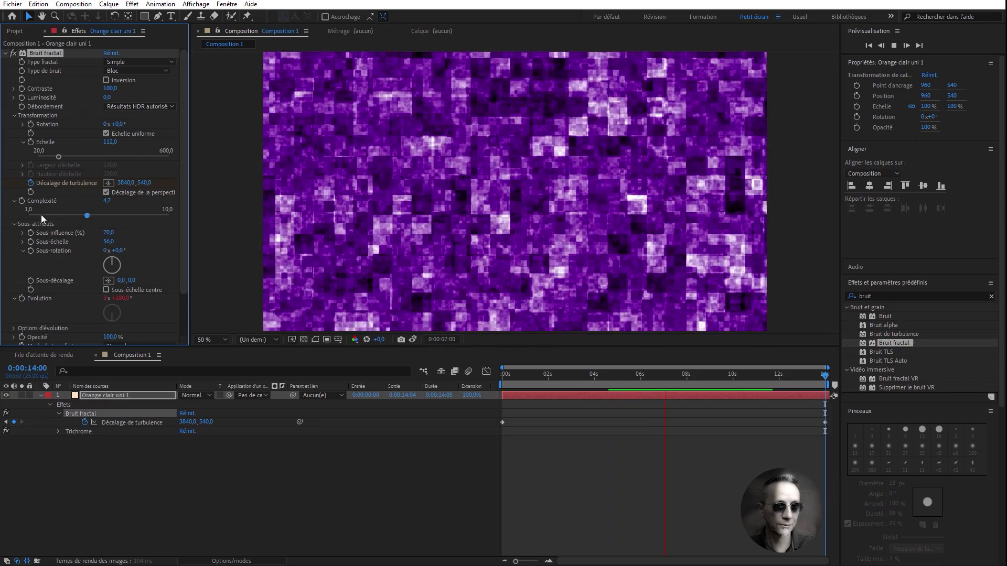
pyautogui.click(43, 215)
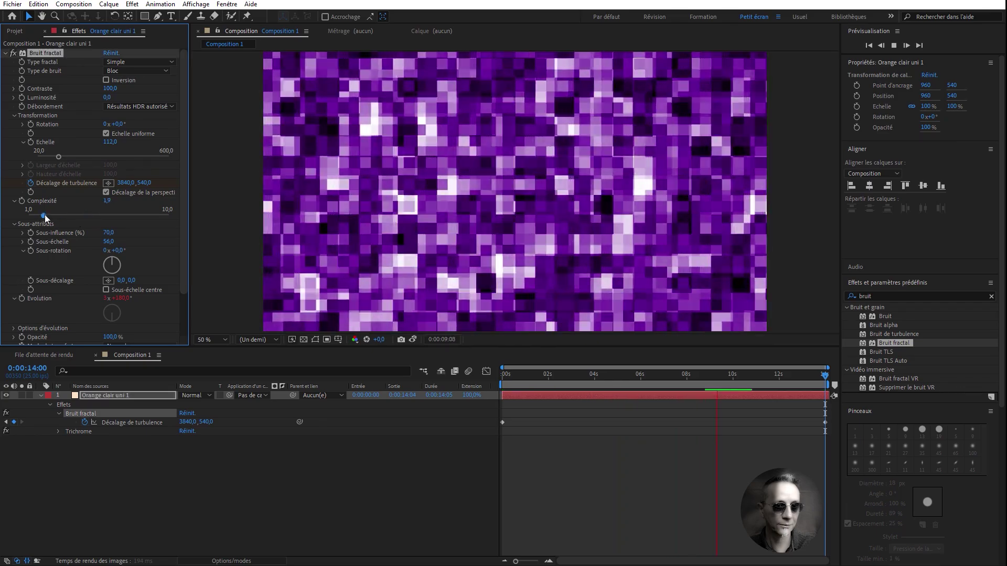
# Step: Raise the purple block noise's Complexité to 3,0 and enlarge its Echelle to 214,9
pyautogui.click(59, 215)
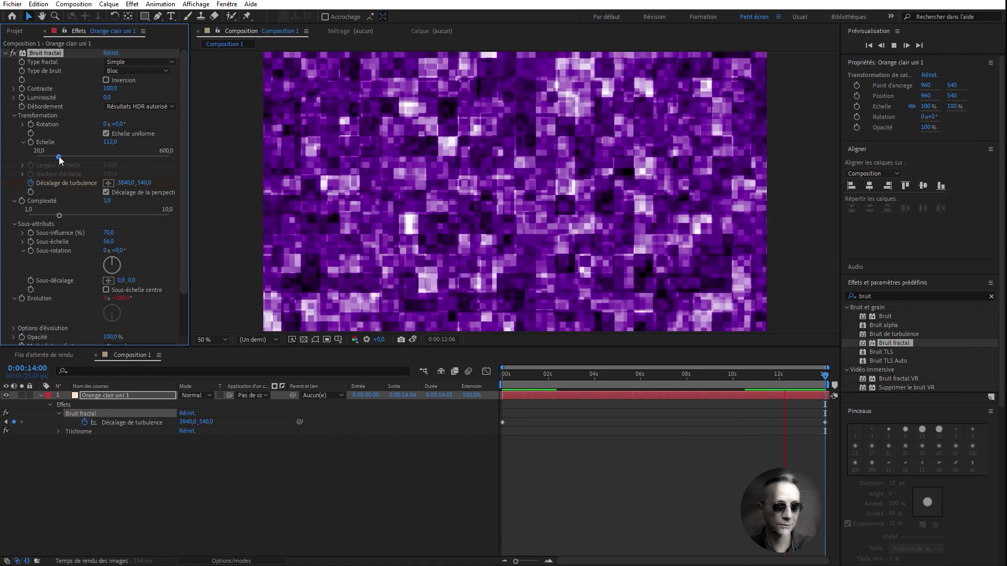
pyautogui.moveTo(59, 156); pyautogui.dragTo(81, 159)
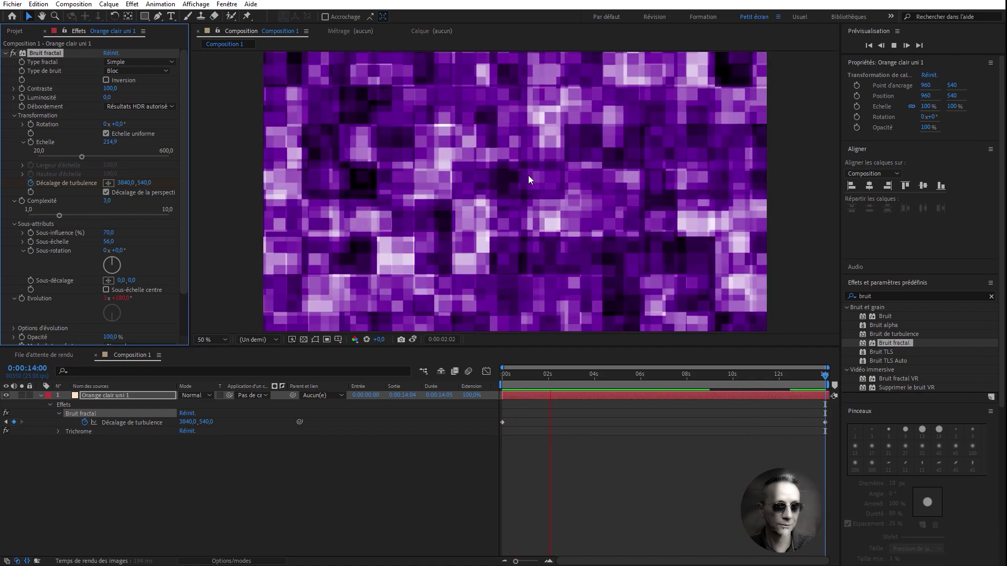
pyautogui.moveTo(83, 156)
pyautogui.mouseDown()
pyautogui.moveTo(40, 157)
pyautogui.moveTo(82, 162)
pyautogui.mouseUp()
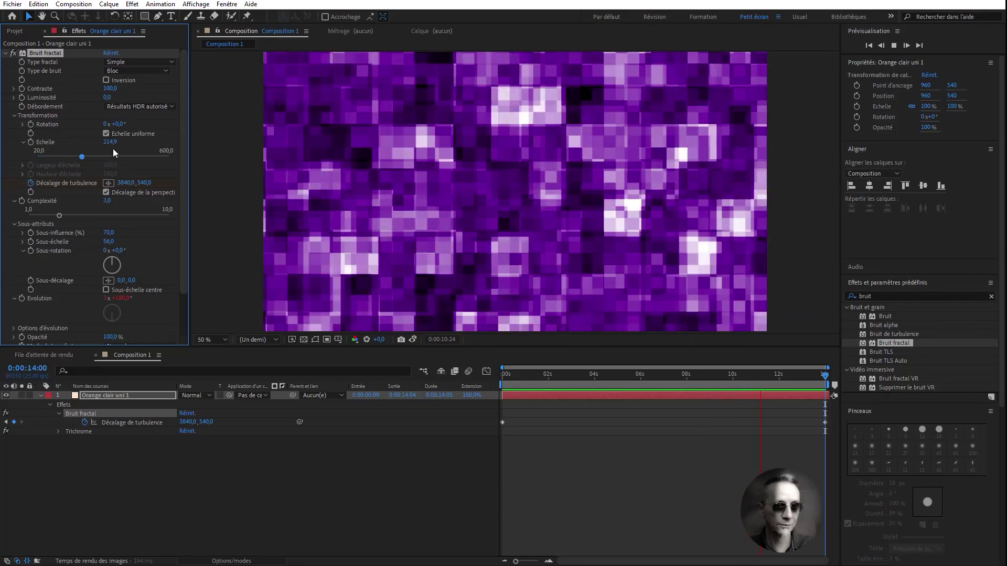
# Step: Turn off Echelle uniforme and stretch the noise blocks vertically with a Hauteur d'échelle of 1123,0
pyautogui.click(106, 131)
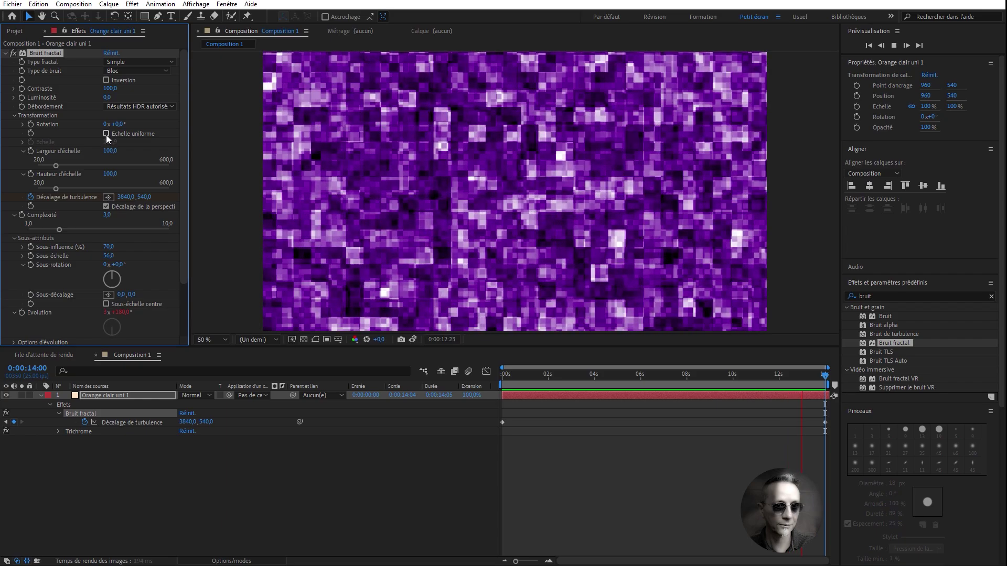
pyautogui.moveTo(110, 174); pyautogui.dragTo(568, 134)
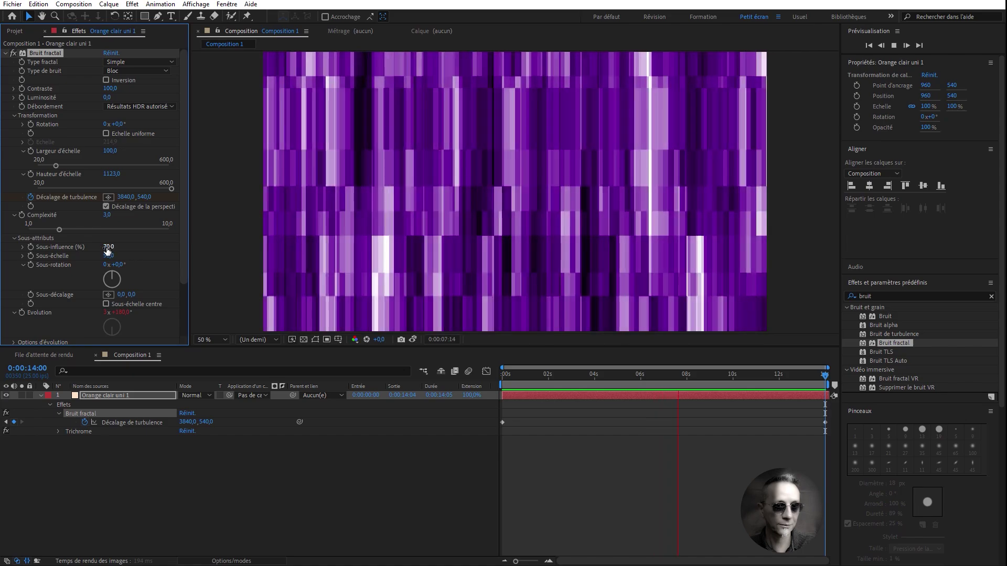
# Step: Try a Sous-influence of 180 % on the stretched noise, and raise it to 300 %
pyautogui.moveTo(107, 252); pyautogui.dragTo(156, 264)
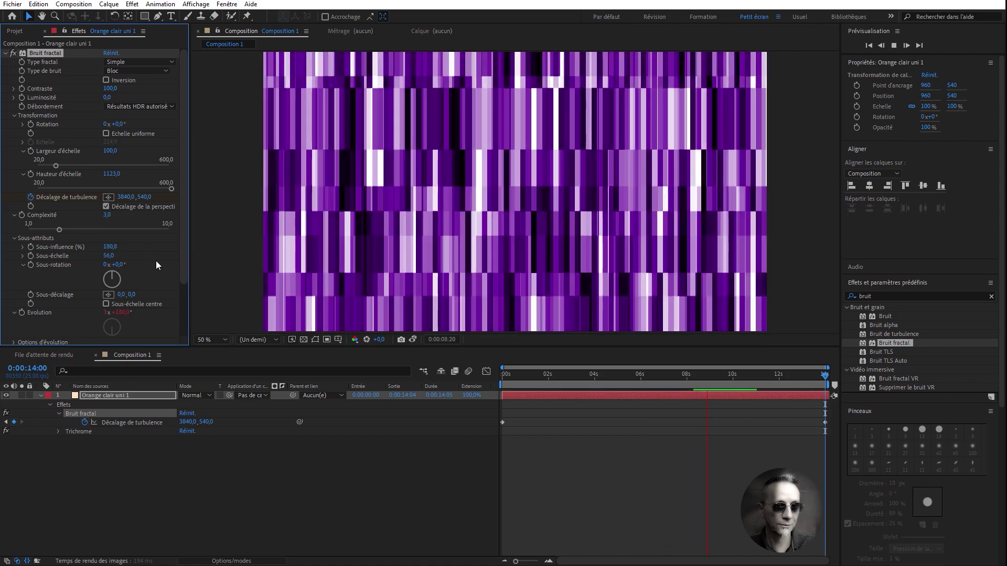
pyautogui.click(111, 247)
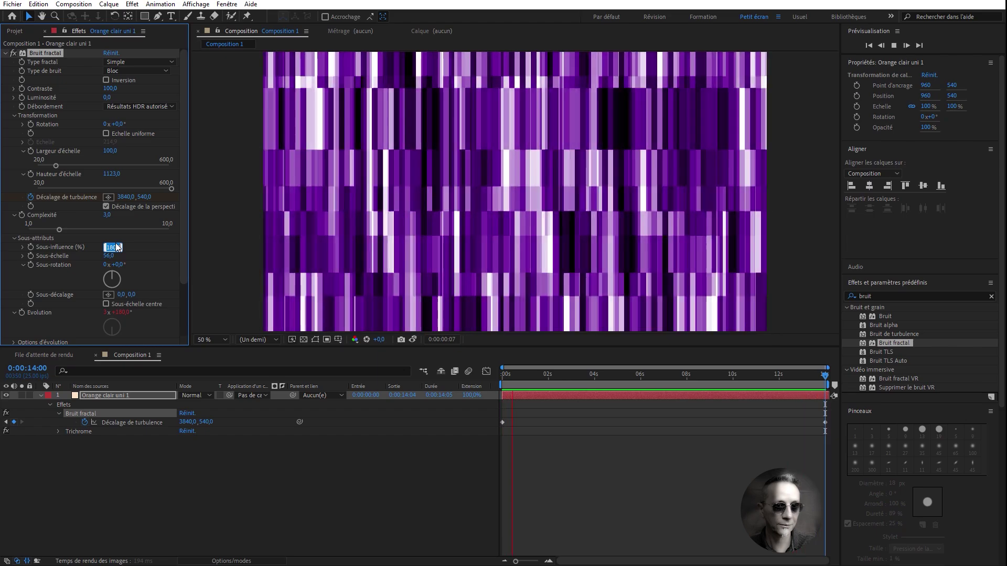
pyautogui.write('300')
pyautogui.press('Return')
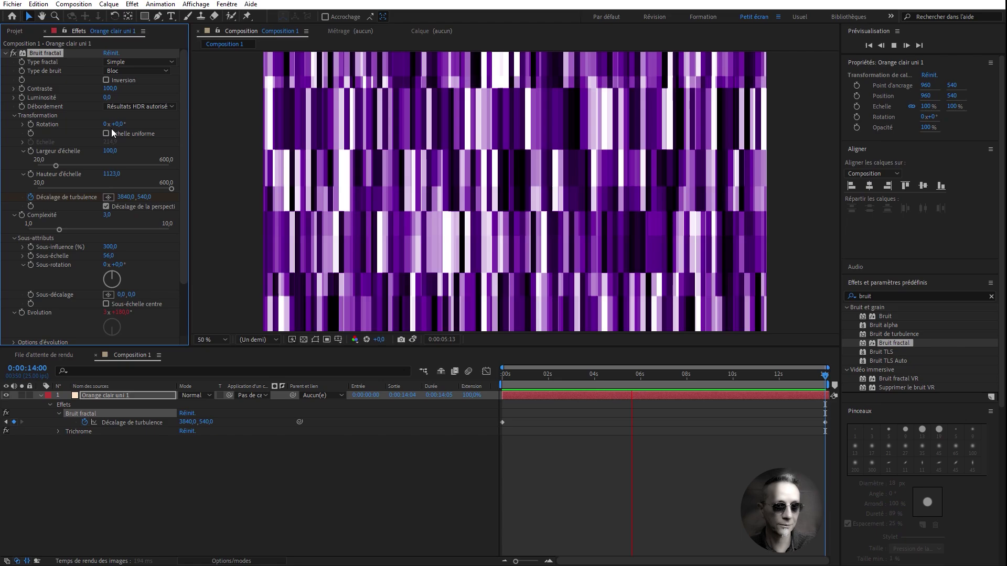
# Step: Turn Echelle uniforme back on and enlarge the block noise's Echelle to 625,9
pyautogui.click(106, 133)
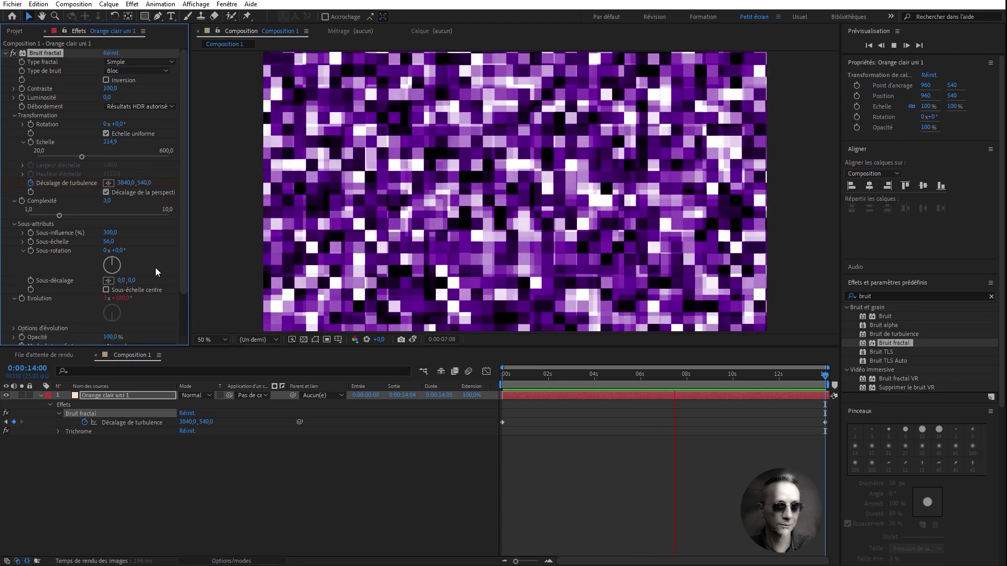
pyautogui.moveTo(110, 142); pyautogui.dragTo(317, 175)
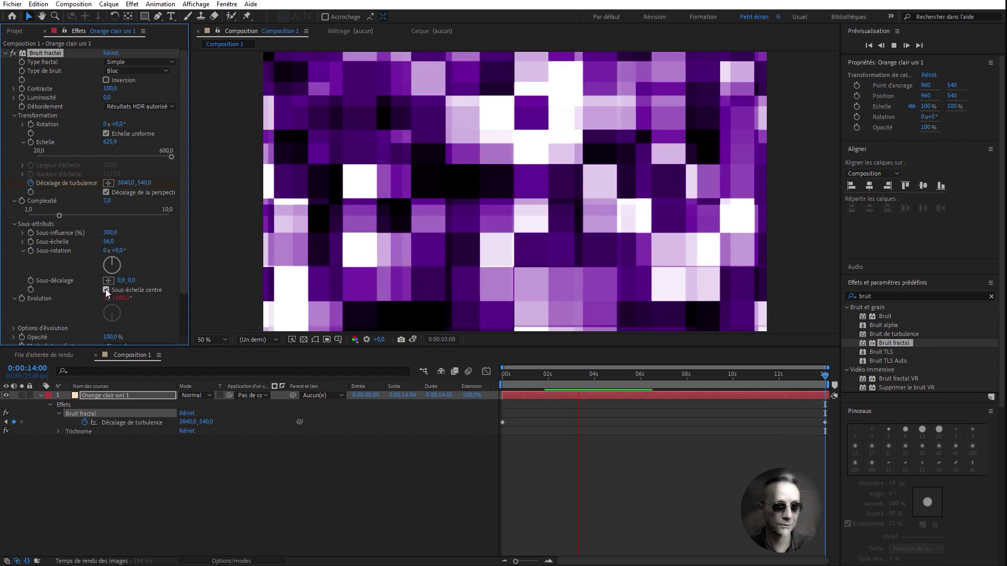
# Step: Compare the block noise with Sous-échelle centre on and off, leaving the option off
pyautogui.click(106, 289)
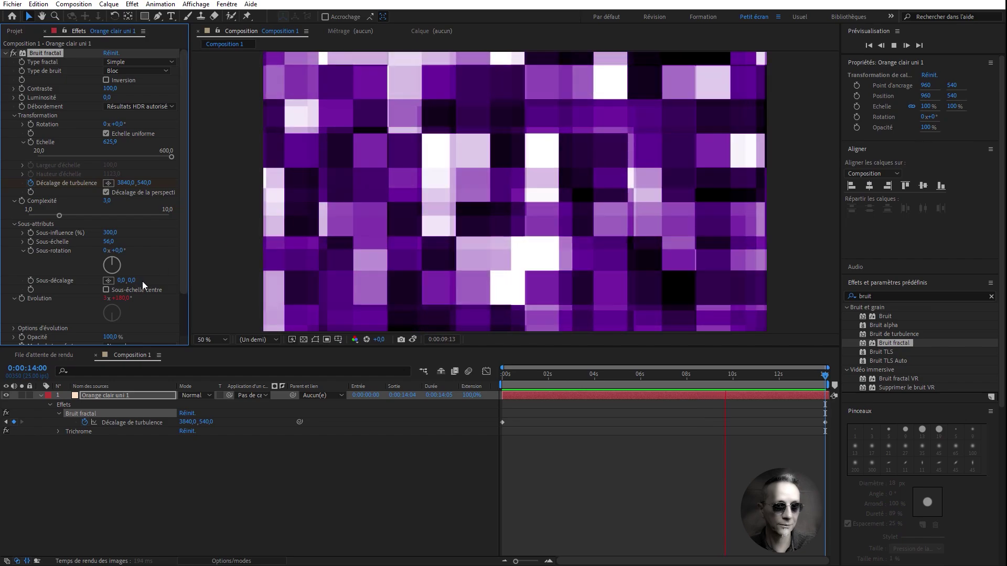
pyautogui.click(106, 290)
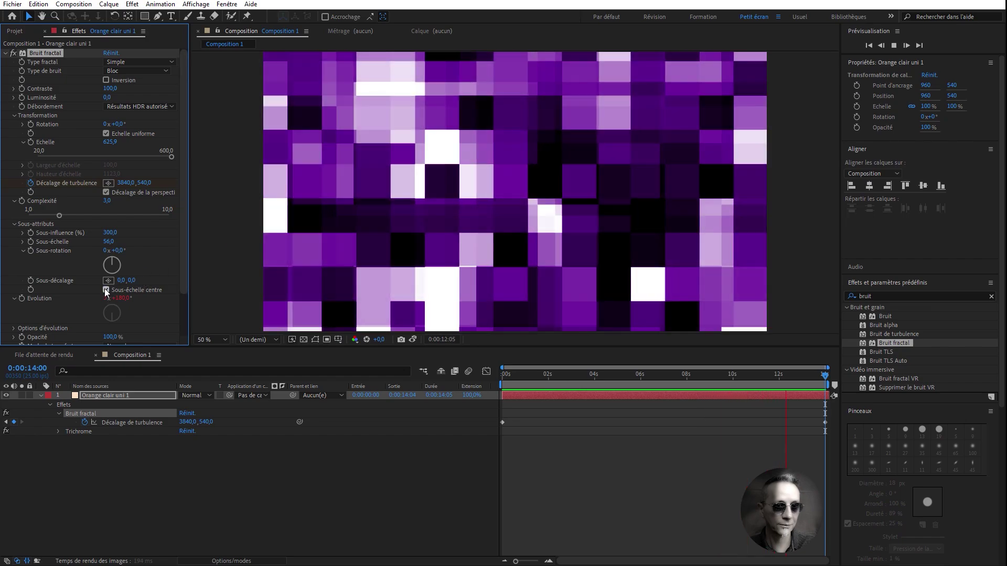
pyautogui.click(107, 290)
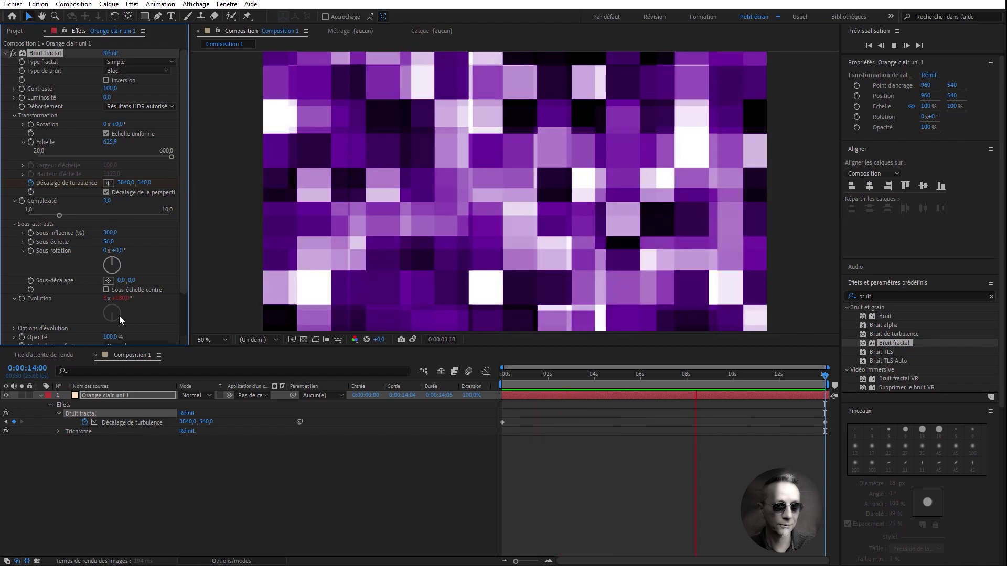
# Step: Try a smaller Sous-échelle on the block noise, and raise it to 150
pyautogui.click(109, 242)
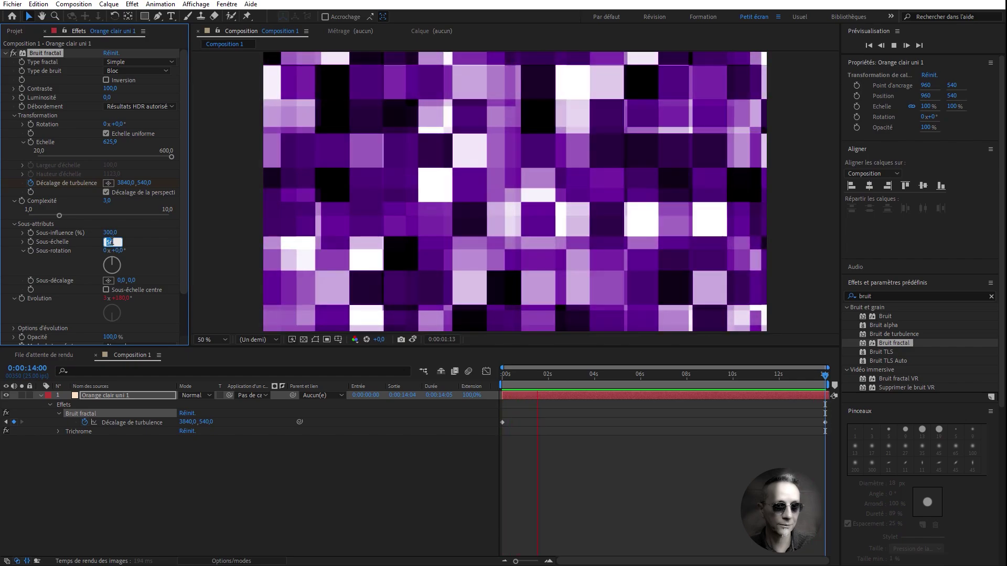
pyautogui.write('50')
pyautogui.press('Return')
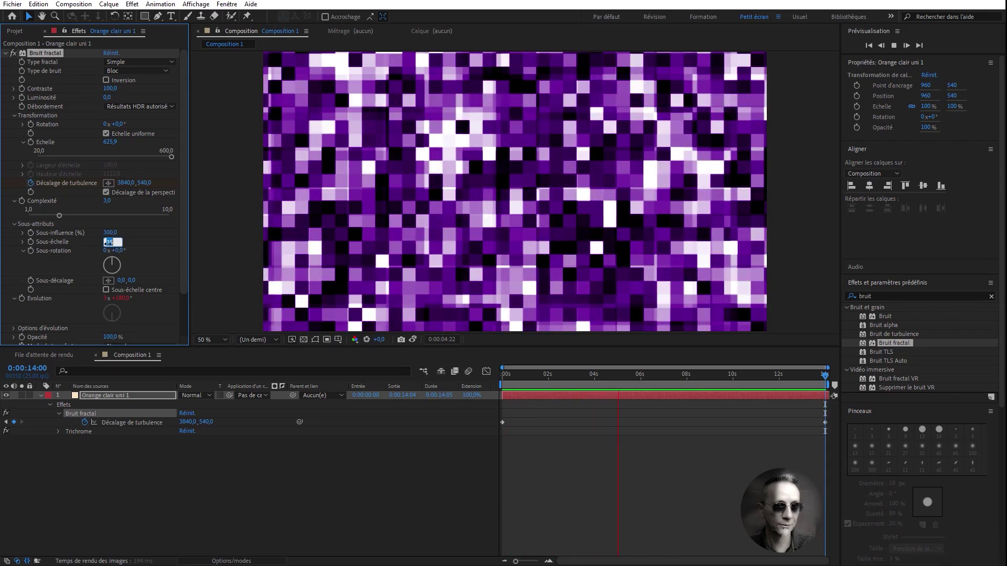
pyautogui.write('150')
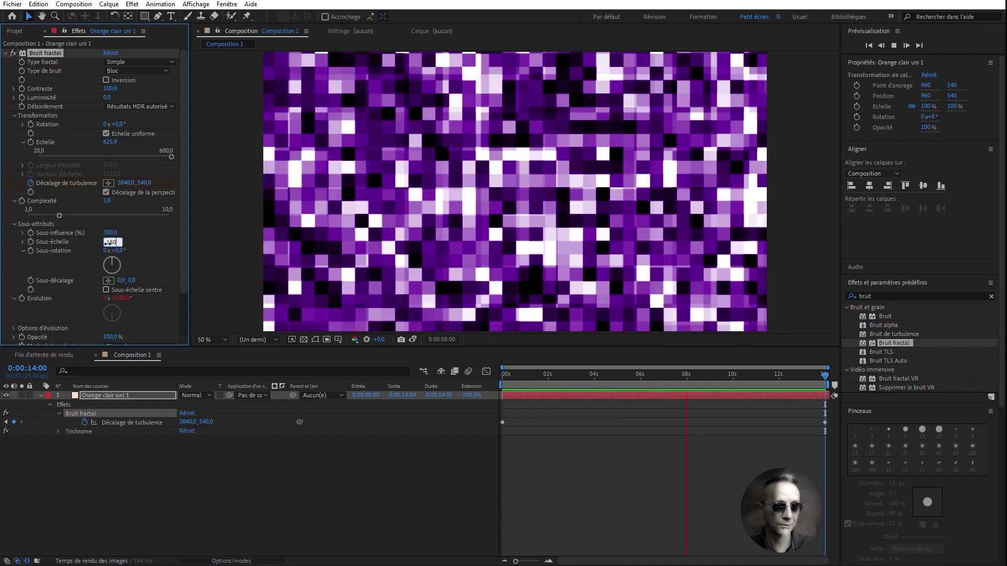
pyautogui.press('Return')
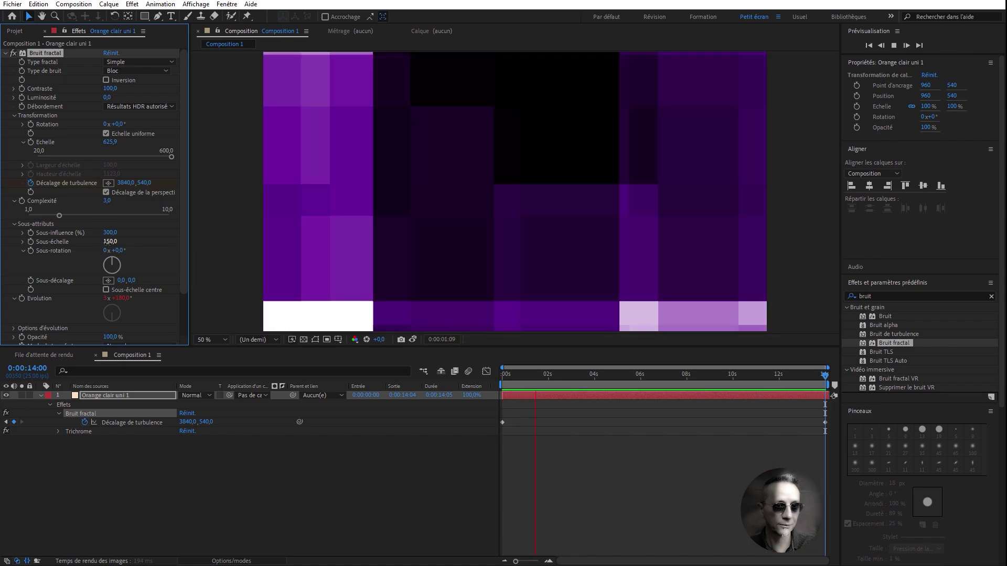
# Step: Try a Sous-influence of 50 % on the large noise blocks, and restore it to 300 %
pyautogui.click(110, 233)
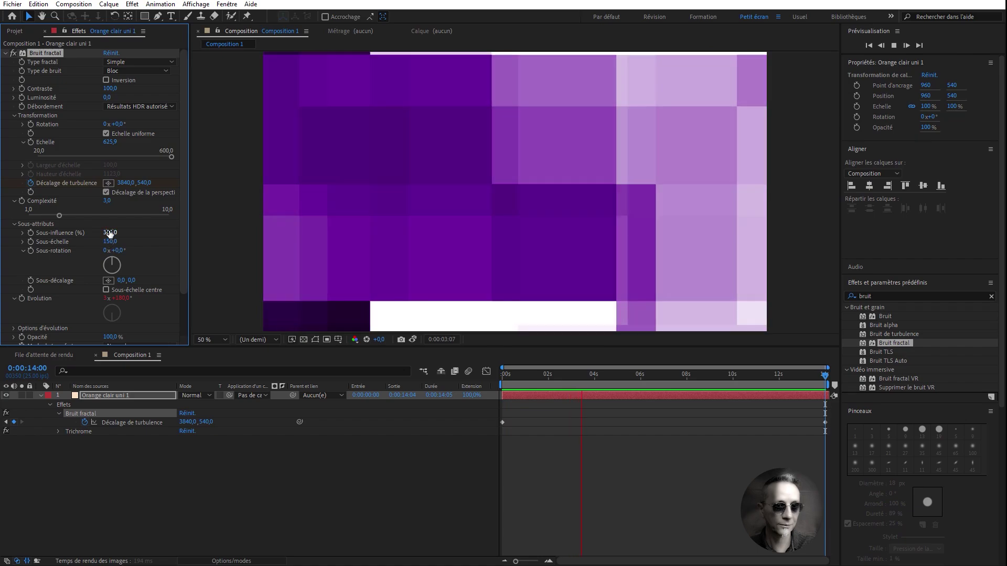
pyautogui.write('50')
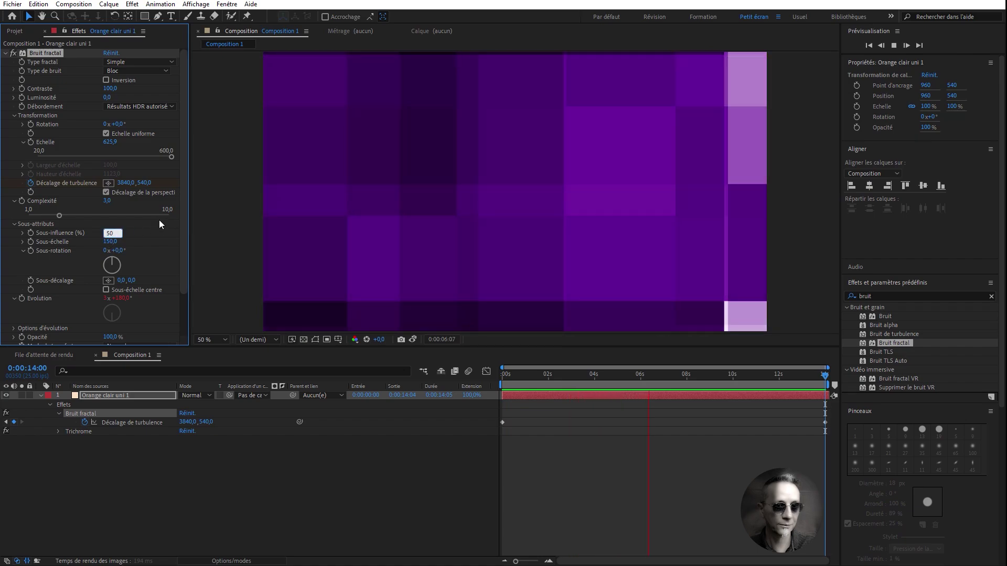
pyautogui.press('Return')
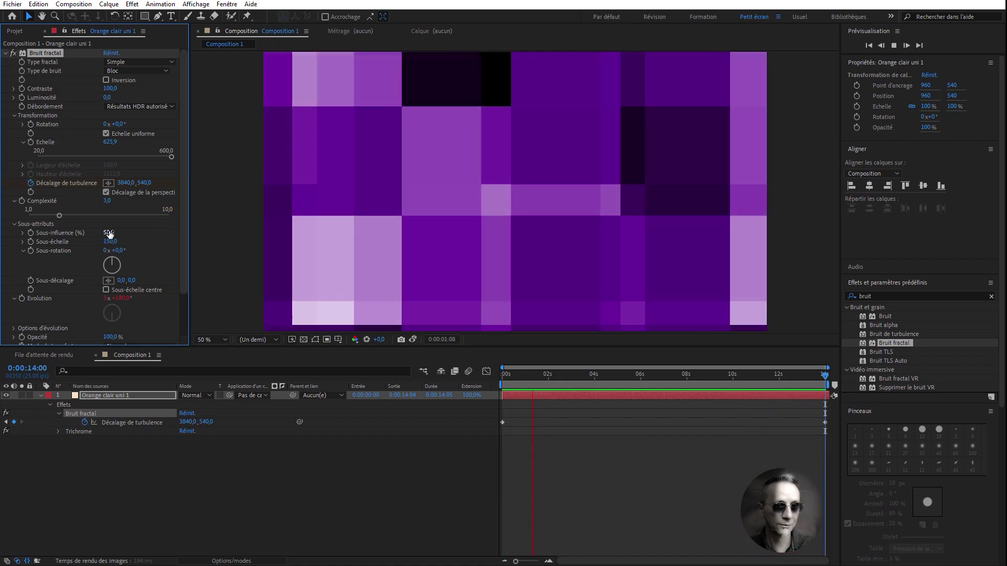
pyautogui.click(109, 232)
pyautogui.write('300')
pyautogui.press('Return')
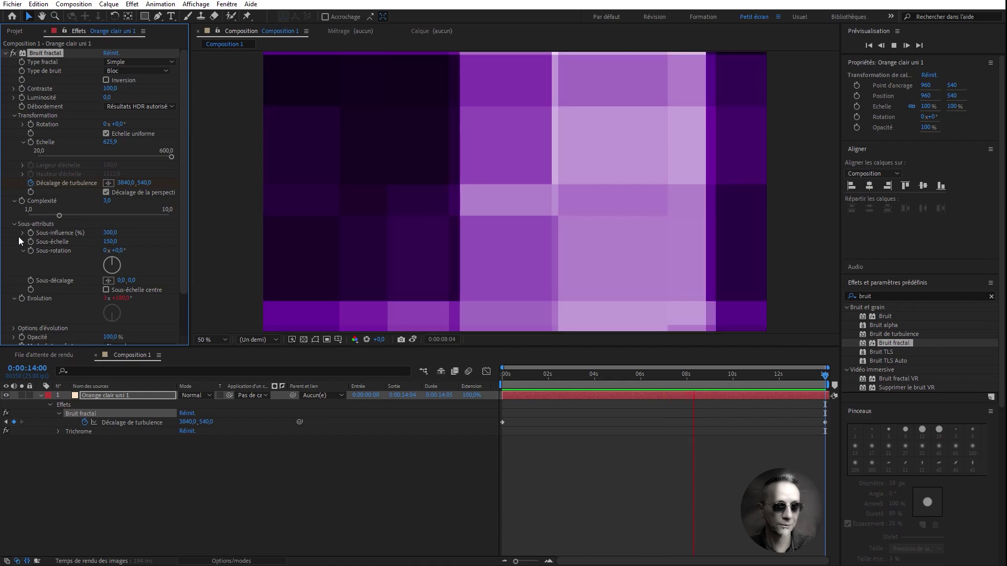
# Step: Collapse the Sous-attributs group and the Bruit fractal and Trichrome effect settings
pyautogui.click(14, 224)
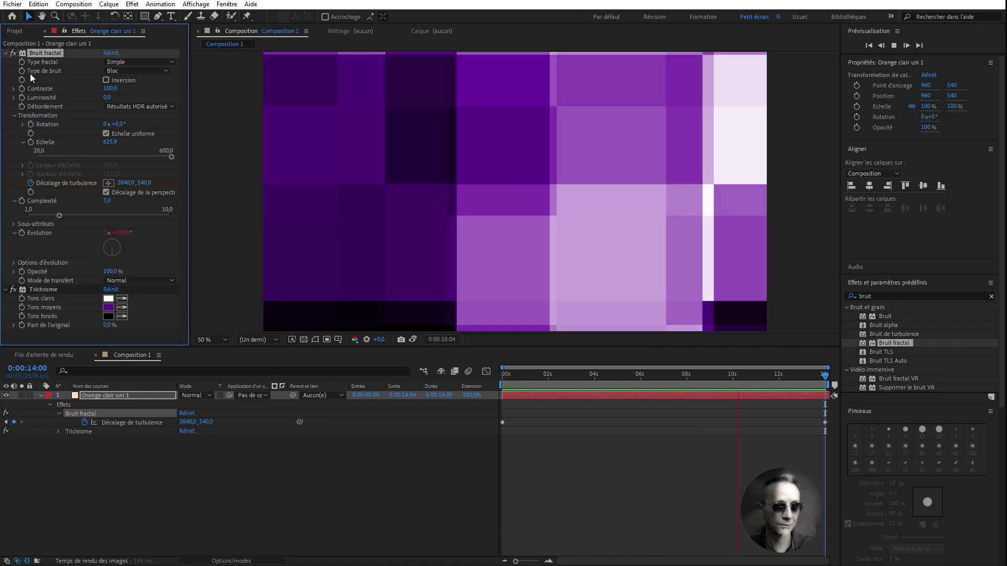
pyautogui.click(5, 53)
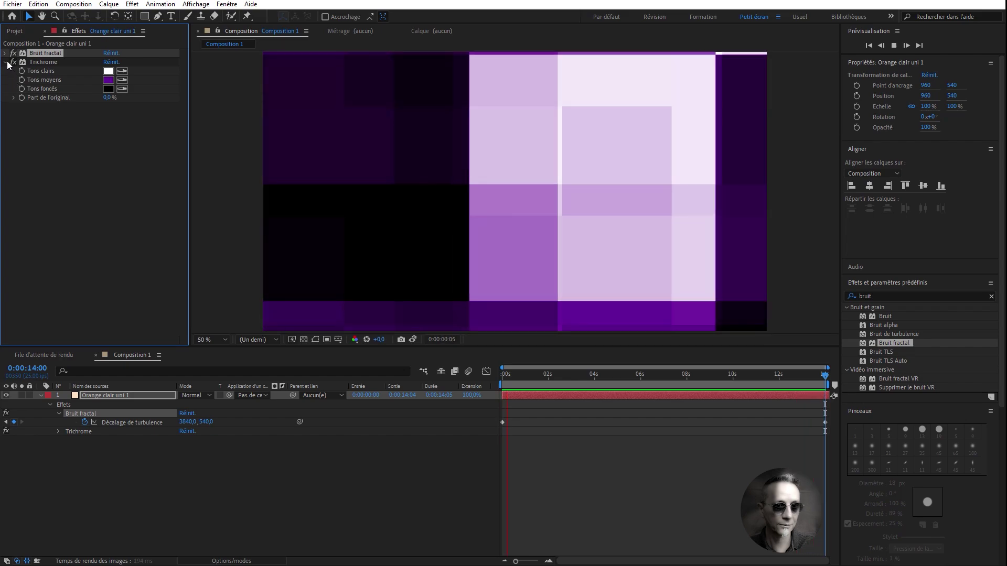
pyautogui.click(6, 62)
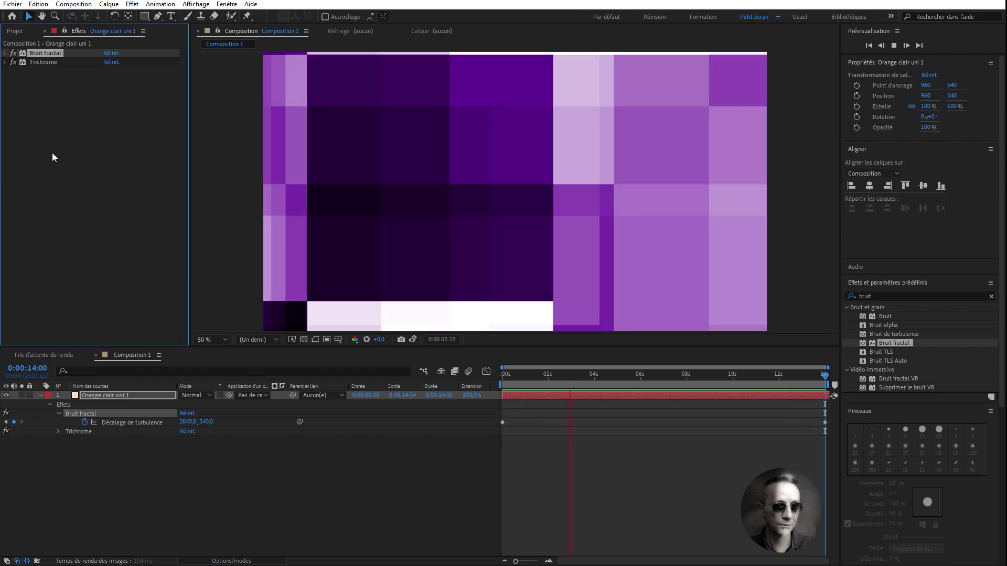